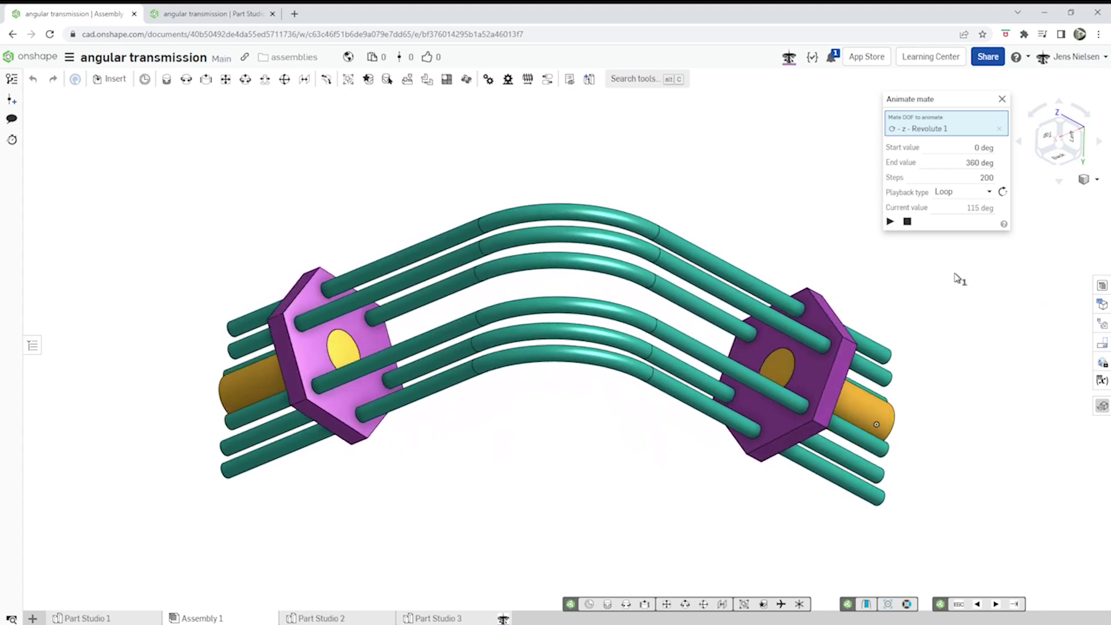
Step: Stop the looping Revolute 1 animation of the bent-rod transmission
{"action": "left_click", "coordinate": [908, 222]}
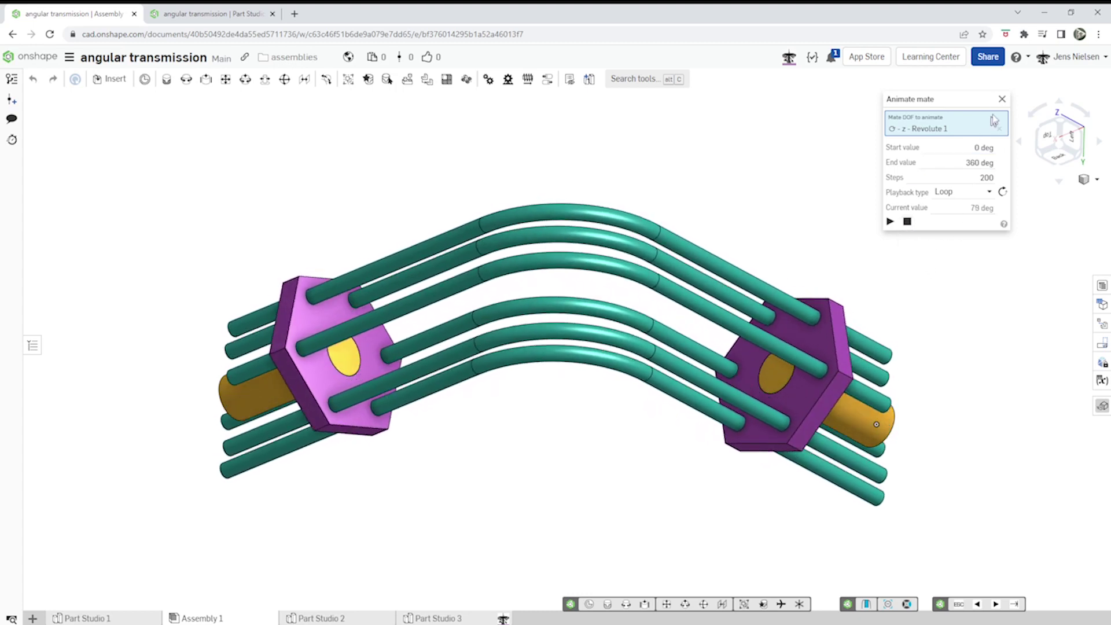
Step: Close the assembly and start a sketch on the Front plane, viewed normal with planes hidden
{"action": "key", "text": "ctrl+w"}
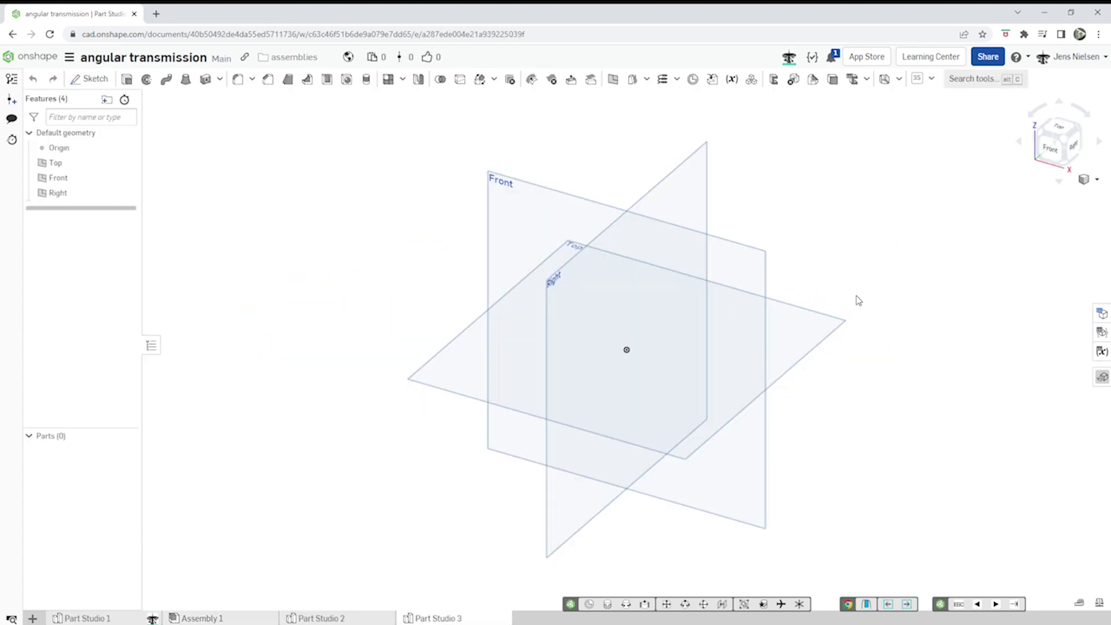
{"action": "key", "text": "s"}
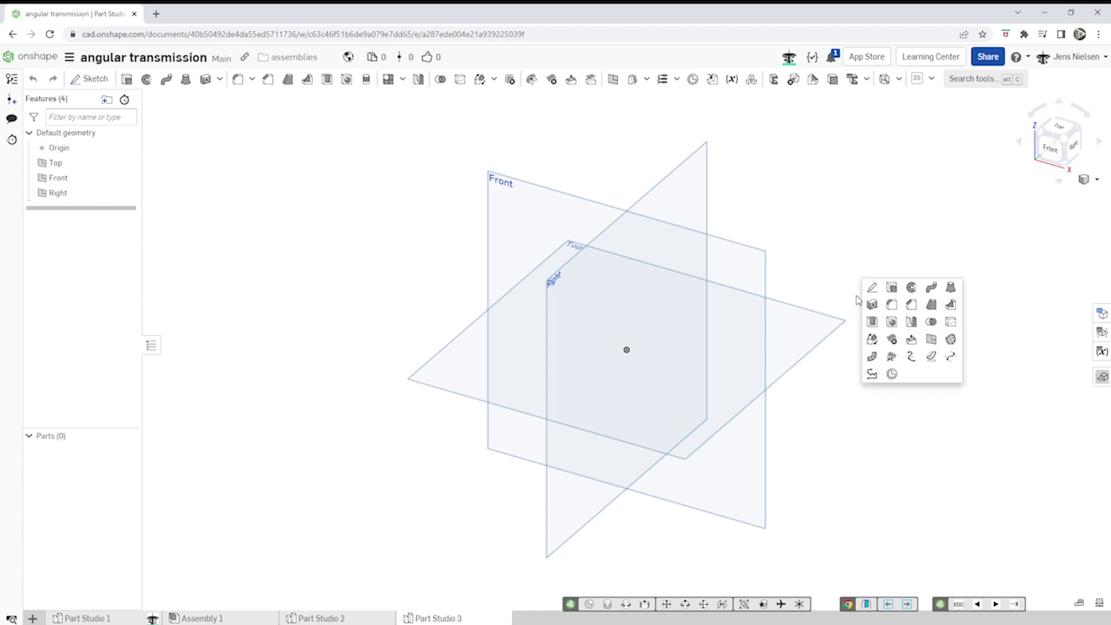
{"action": "left_click", "coordinate": [867, 292]}
{"action": "left_click", "coordinate": [565, 199]}
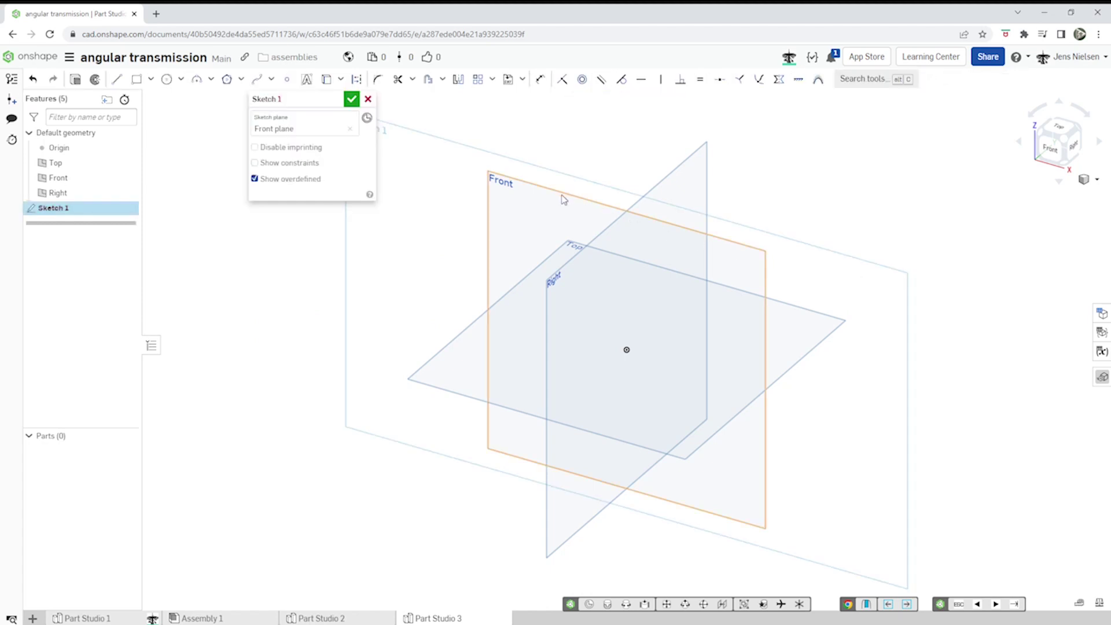
{"action": "key", "text": "n"}
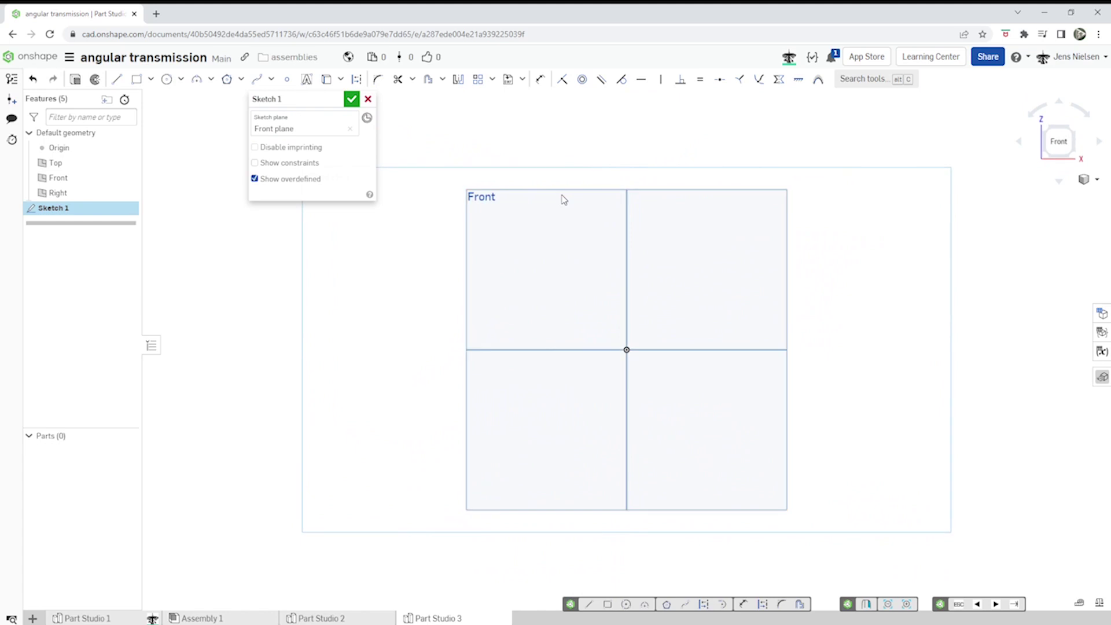
{"action": "key", "text": "p"}
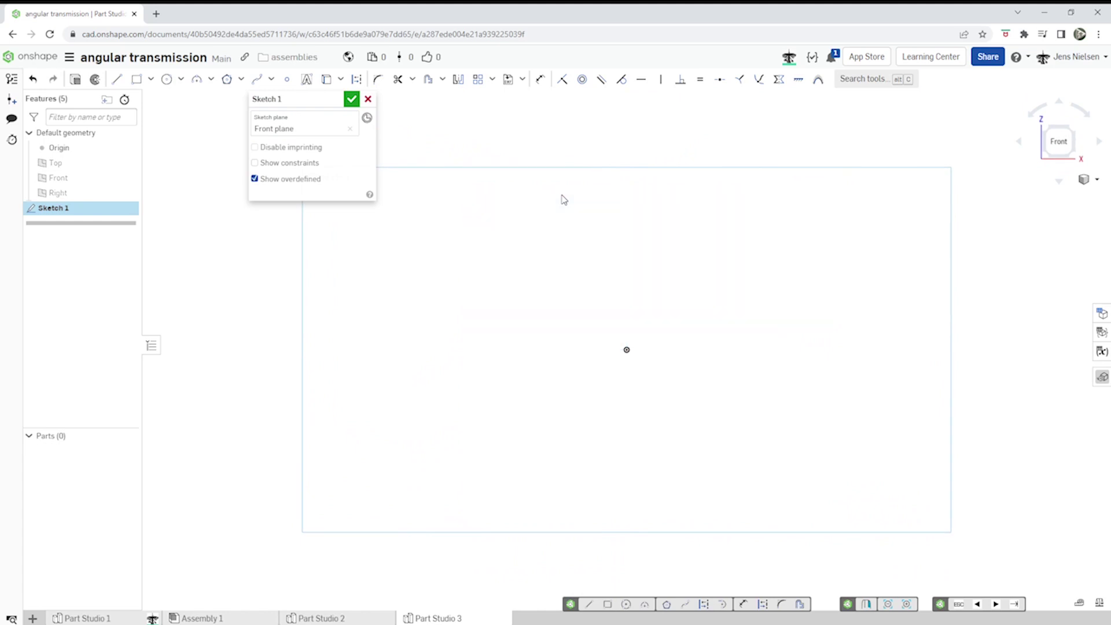
Step: Draw a hexagon centred on the origin and make its top edge horizontal
{"action": "key", "text": "s"}
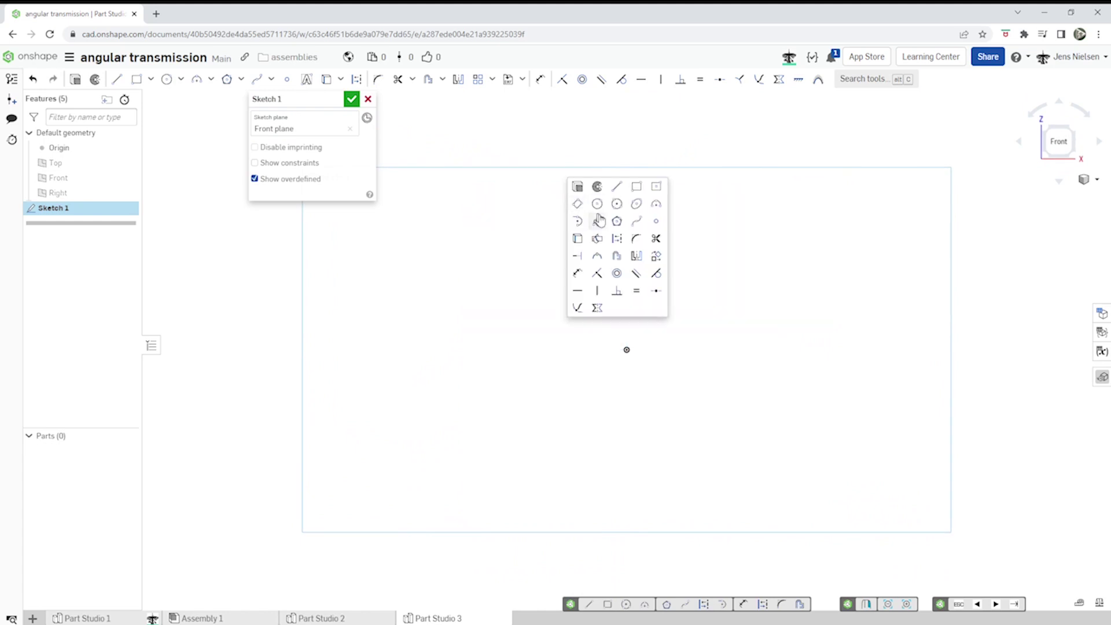
{"action": "left_click", "coordinate": [615, 223]}
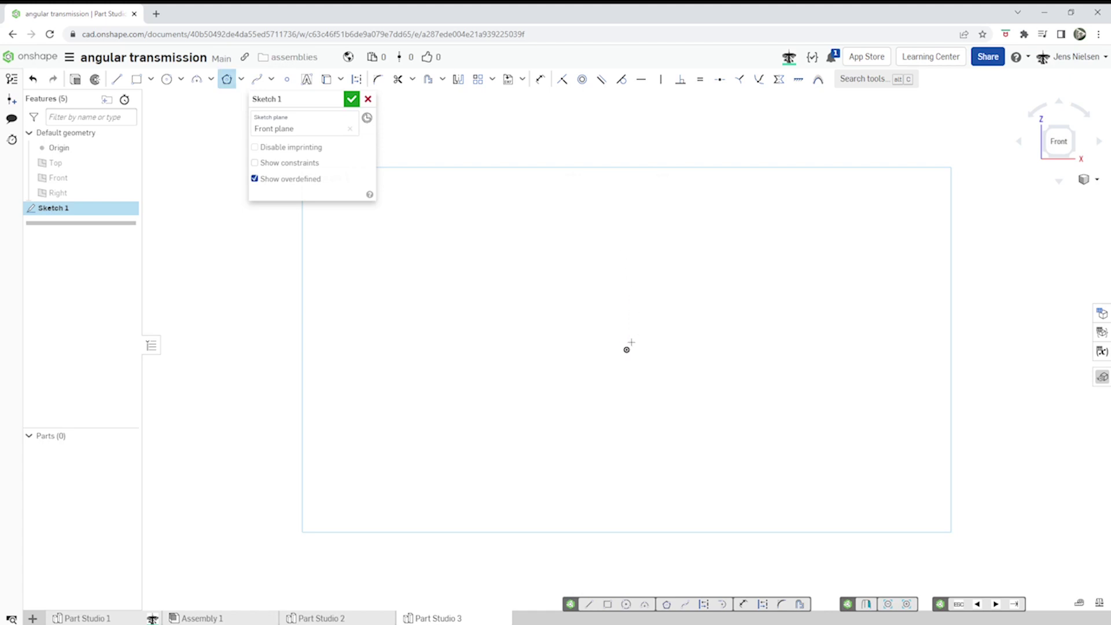
{"action": "left_click", "coordinate": [626, 349]}
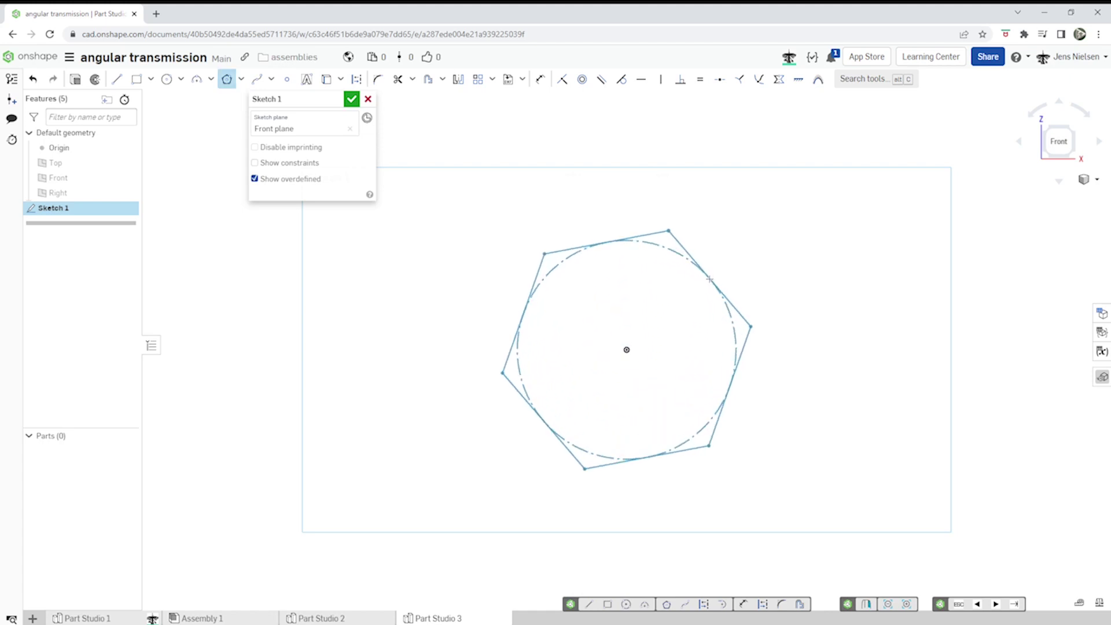
{"action": "left_click", "coordinate": [710, 279]}
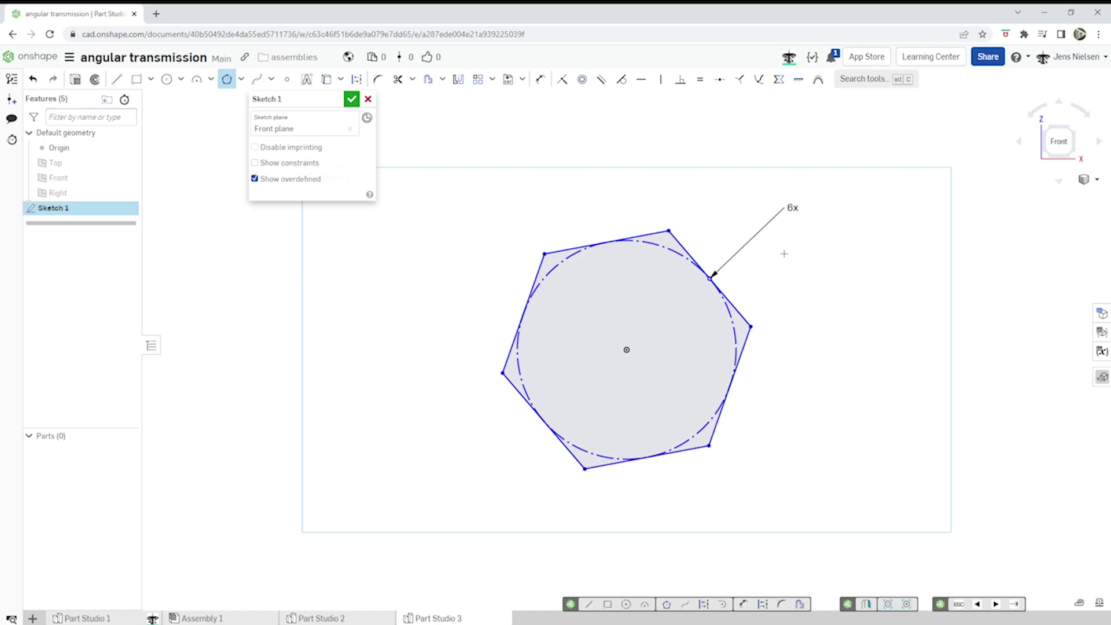
{"action": "key", "text": "Escape"}
{"action": "key", "text": "h"}
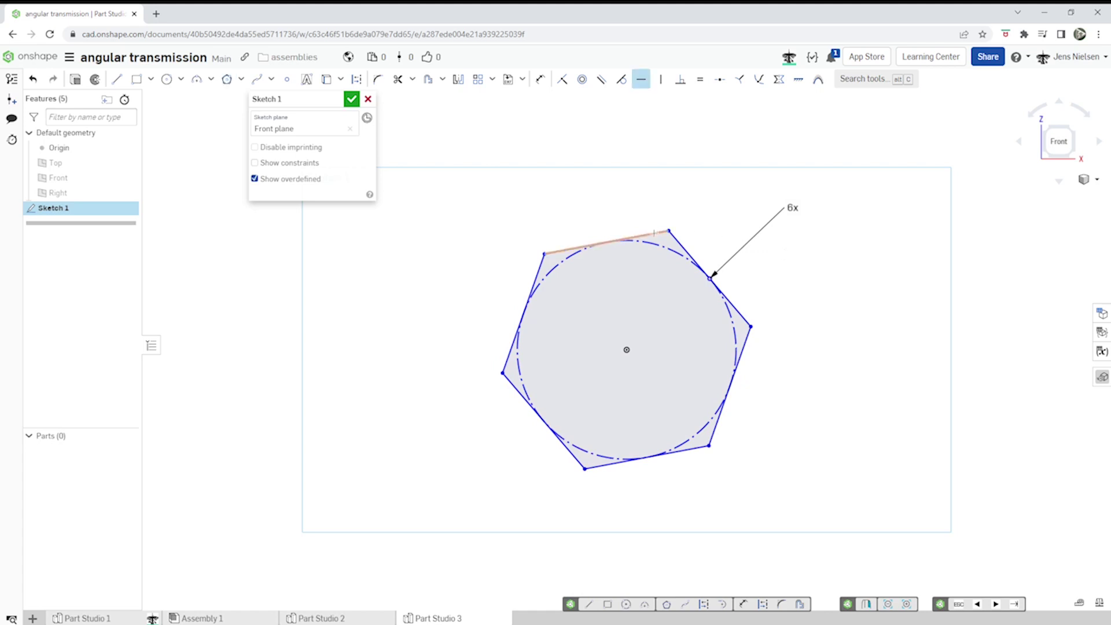
{"action": "left_click", "coordinate": [654, 233]}
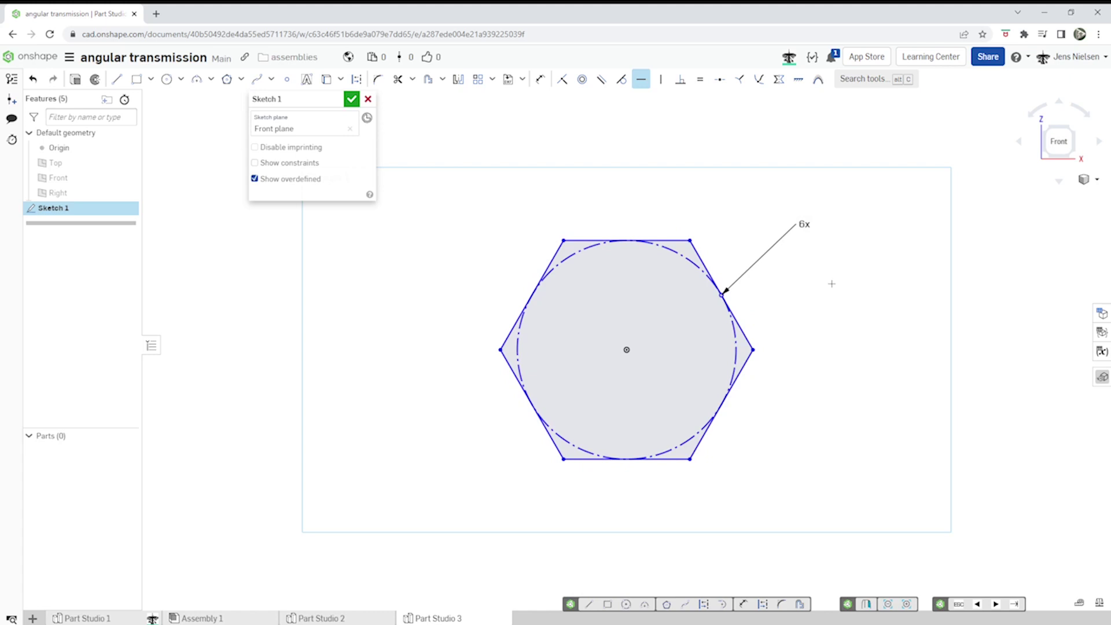
Step: Dimension the hexagon's top edge to 66 mm
{"action": "key", "text": "d"}
{"action": "left_click", "coordinate": [654, 240]}
{"action": "left_click", "coordinate": [668, 221]}
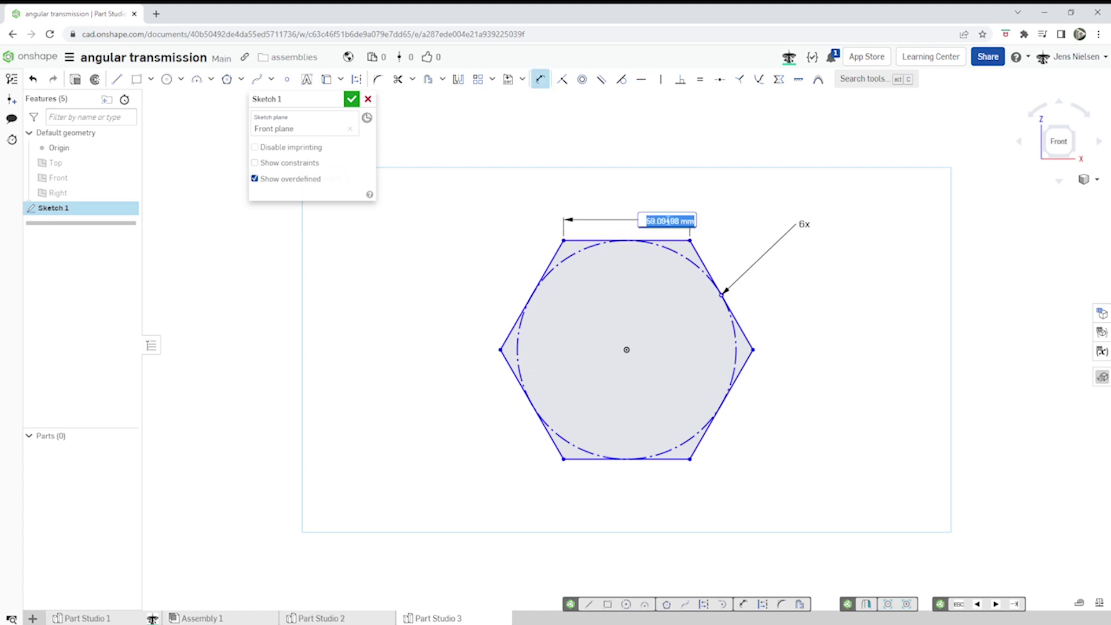
{"action": "type", "text": "66"}
{"action": "key", "text": "Return"}
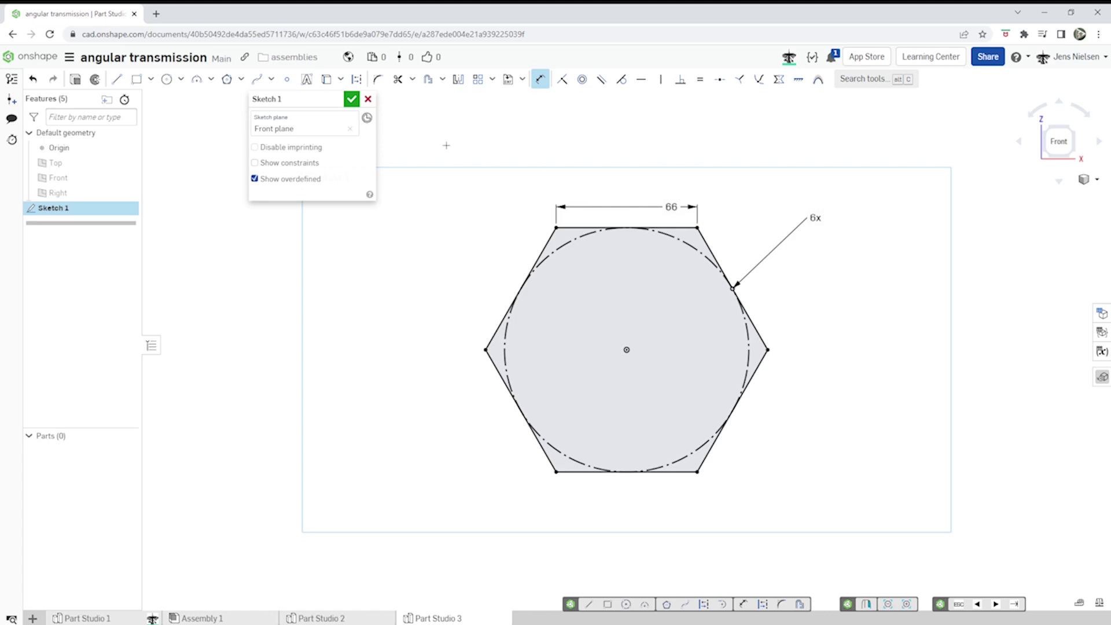
Step: Draw a circle at the origin and dimension it Ø36
{"action": "key", "text": "s"}
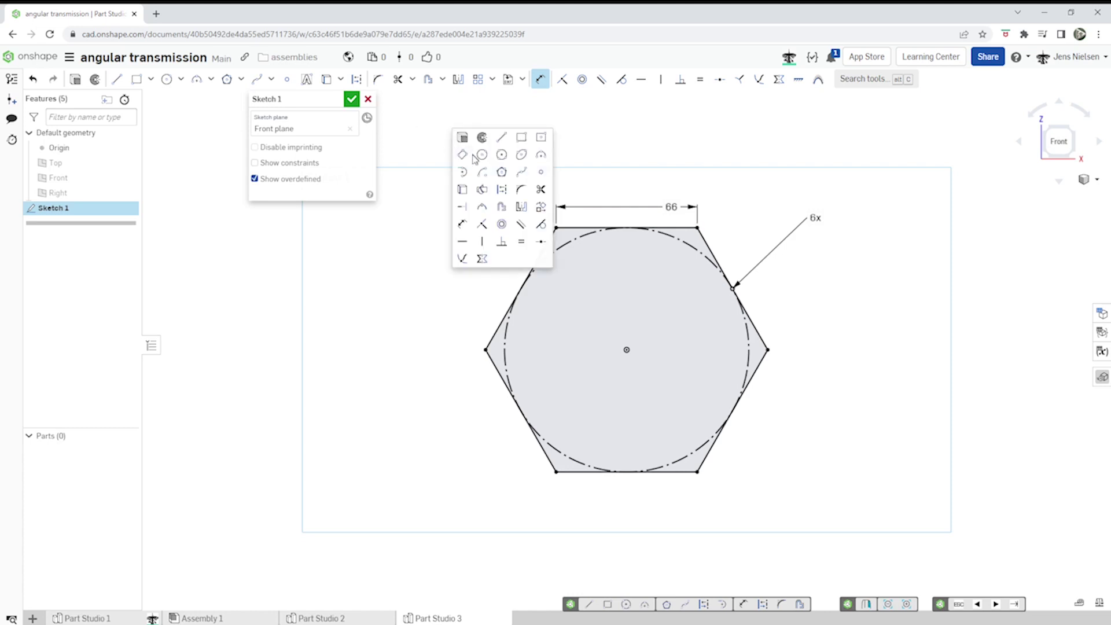
{"action": "left_click", "coordinate": [480, 155]}
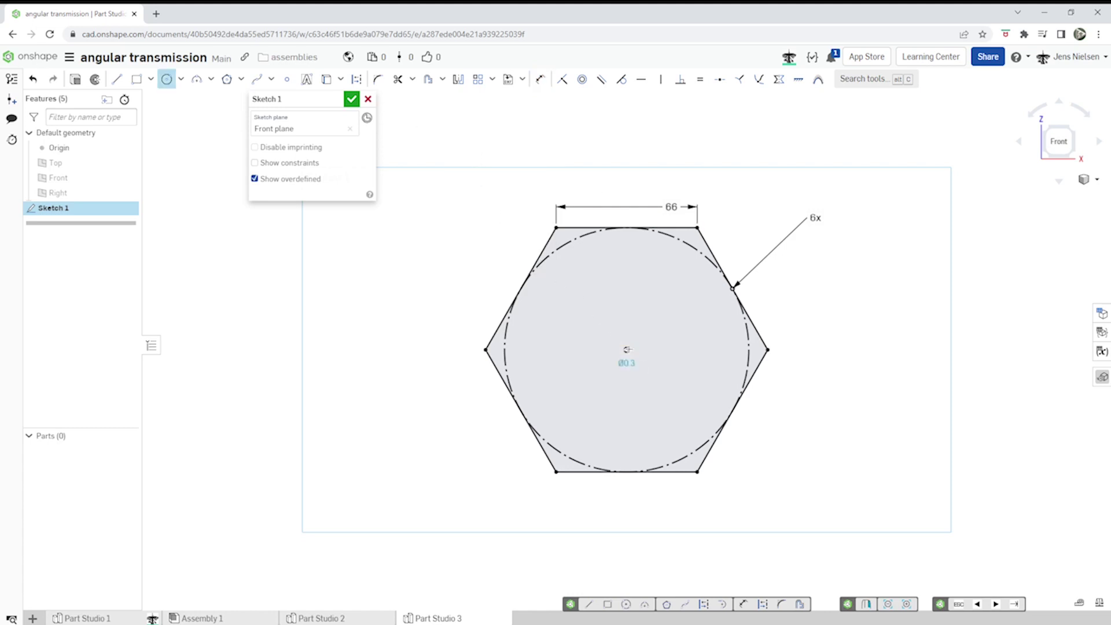
{"action": "key", "text": "d"}
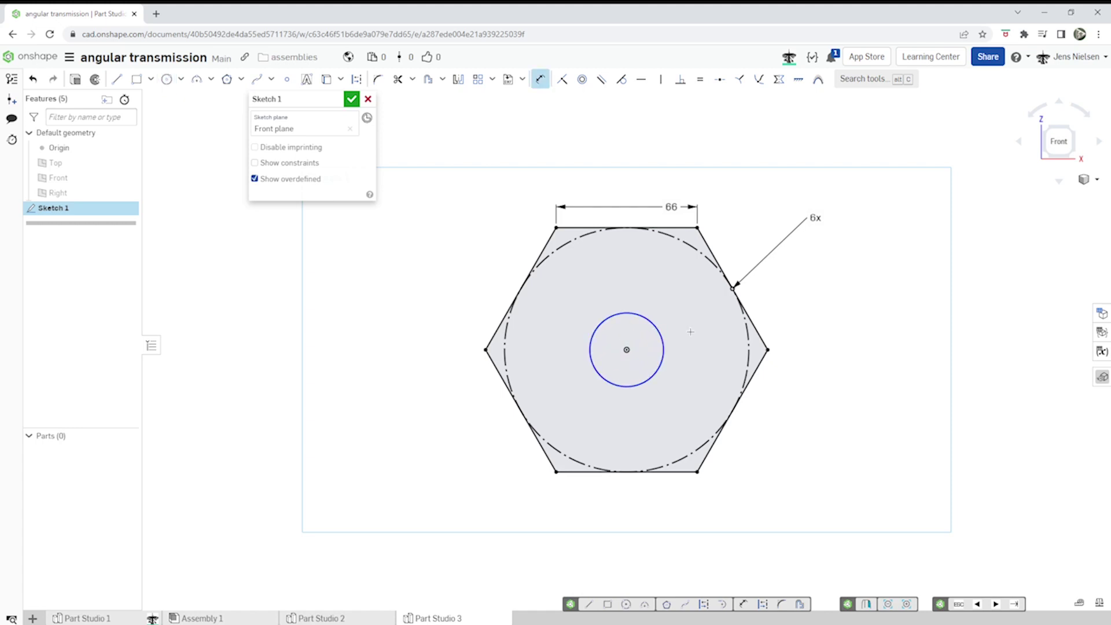
{"action": "left_click", "coordinate": [665, 372]}
{"action": "left_click", "coordinate": [666, 377]}
{"action": "type", "text": "36"}
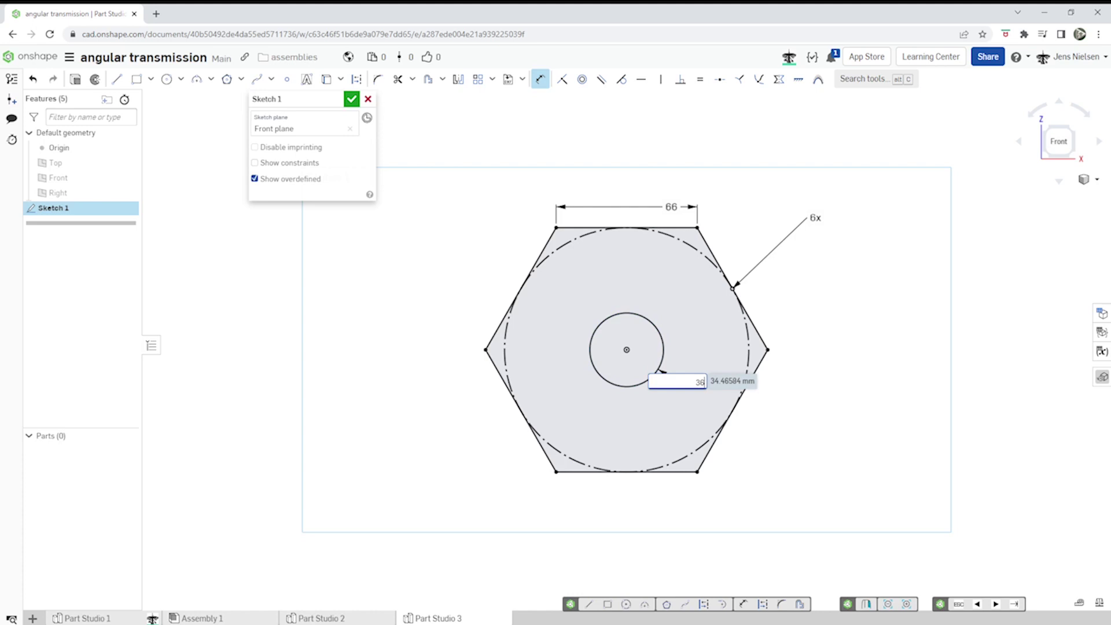
{"action": "key", "text": "Return"}
{"action": "key", "text": "l"}
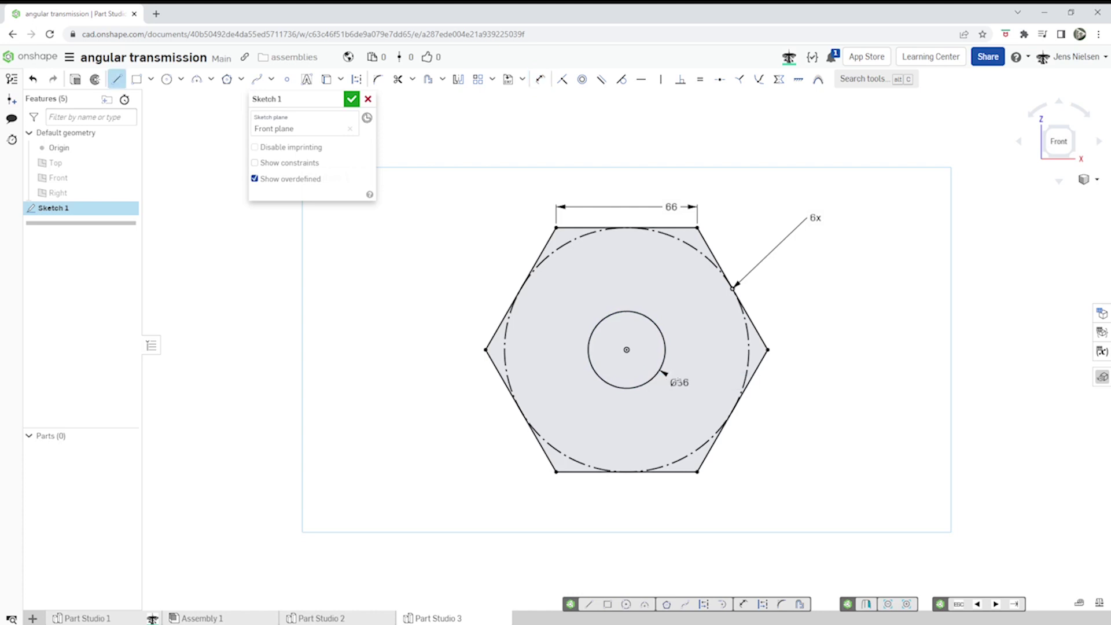
{"action": "key", "text": "d"}
Step: Draw a construction line from the centre to the top-left corner with a small circle on it
{"action": "left_click", "coordinate": [627, 350]}
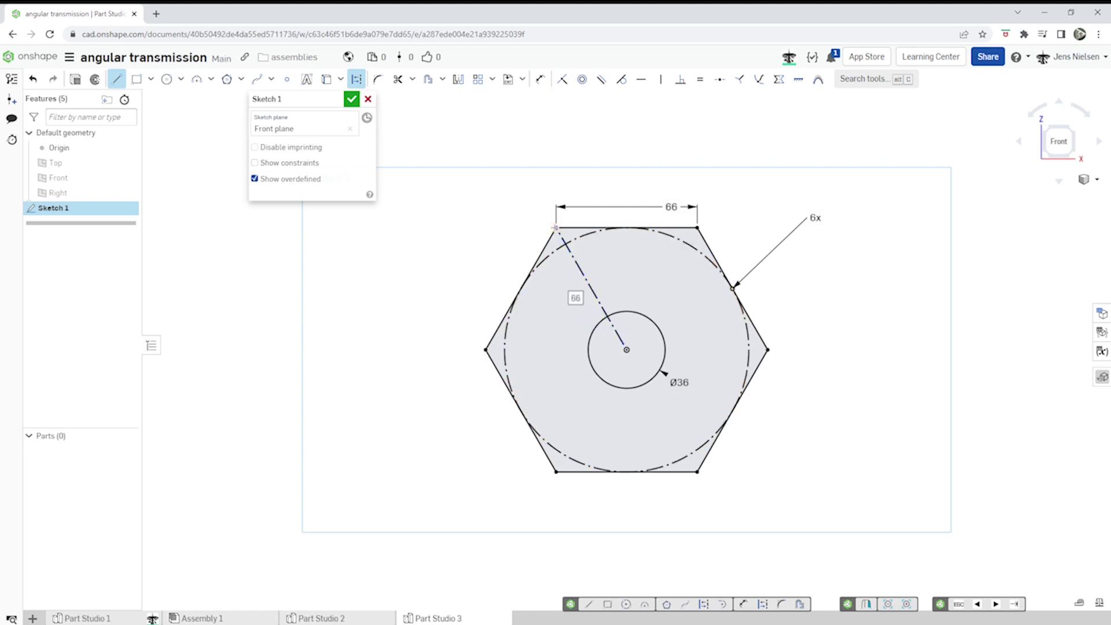
{"action": "key", "text": "Escape"}
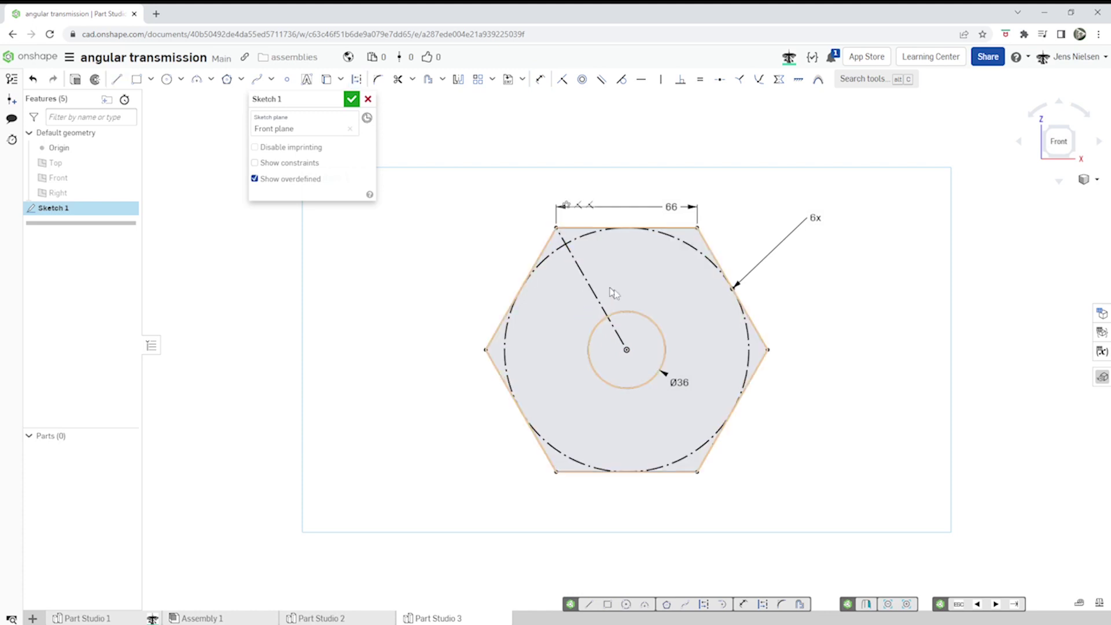
{"action": "key", "text": "s"}
{"action": "left_click", "coordinate": [663, 301]}
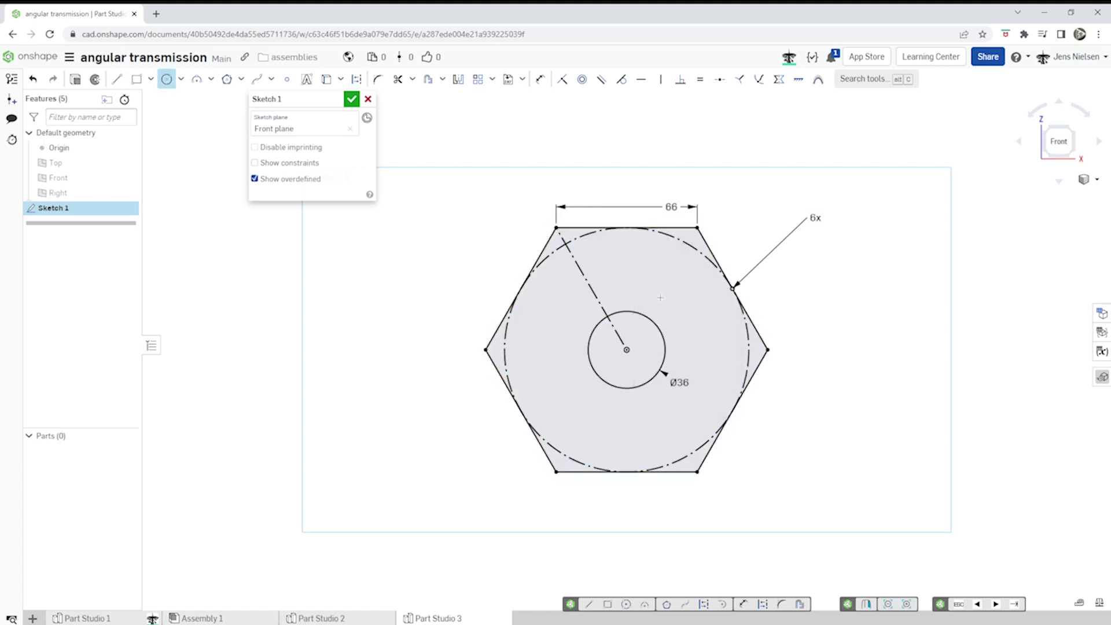
{"action": "left_click", "coordinate": [578, 266]}
{"action": "left_click", "coordinate": [593, 258]}
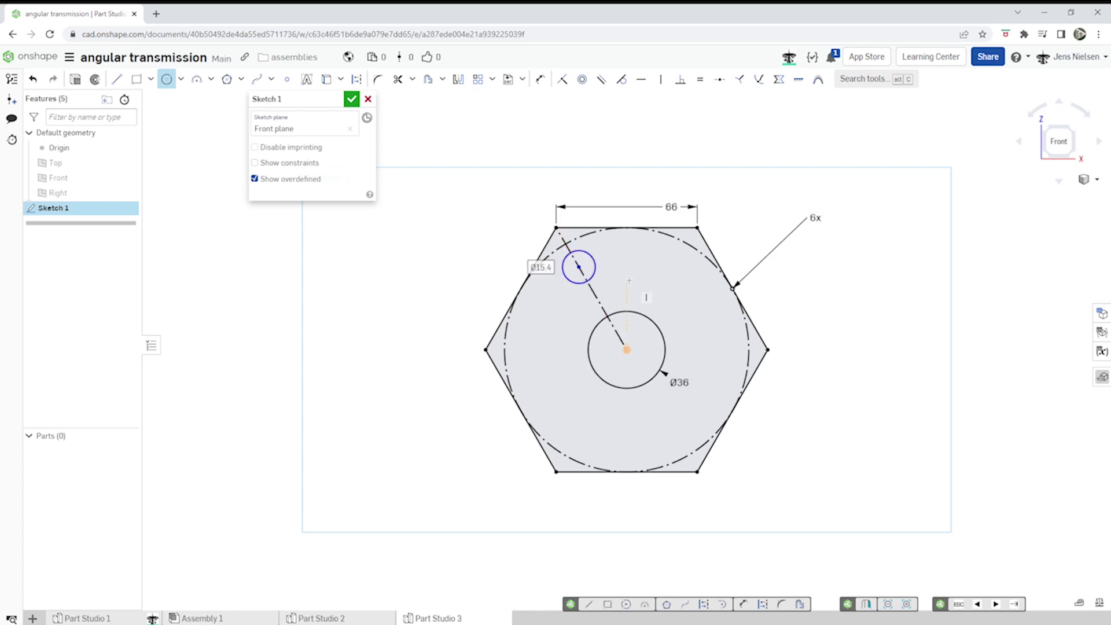
{"action": "key", "text": "Escape"}
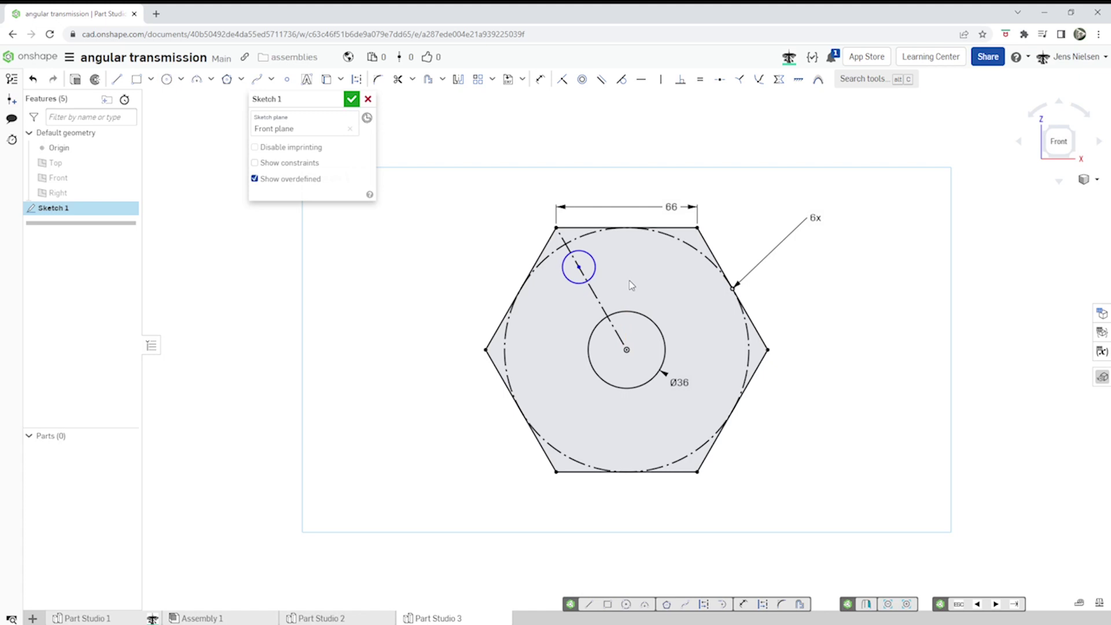
Step: Dimension the small circle 48 mm from the origin and Ø12, then finish the sketch
{"action": "key", "text": "u"}
{"action": "left_click", "coordinate": [579, 267]}
{"action": "left_click", "coordinate": [599, 263]}
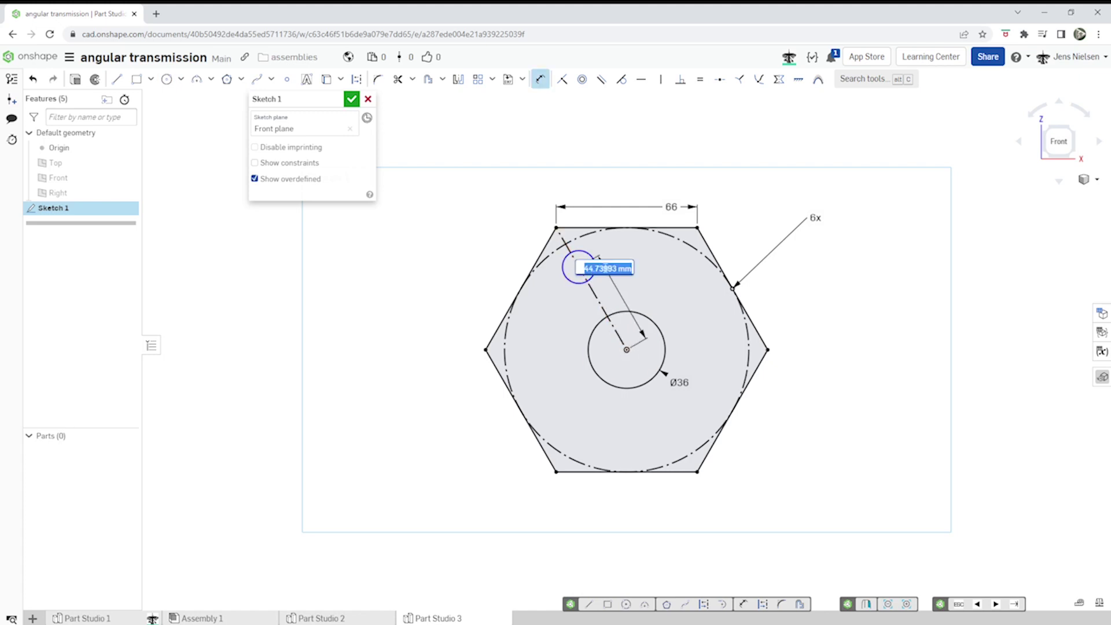
{"action": "type", "text": "2"}
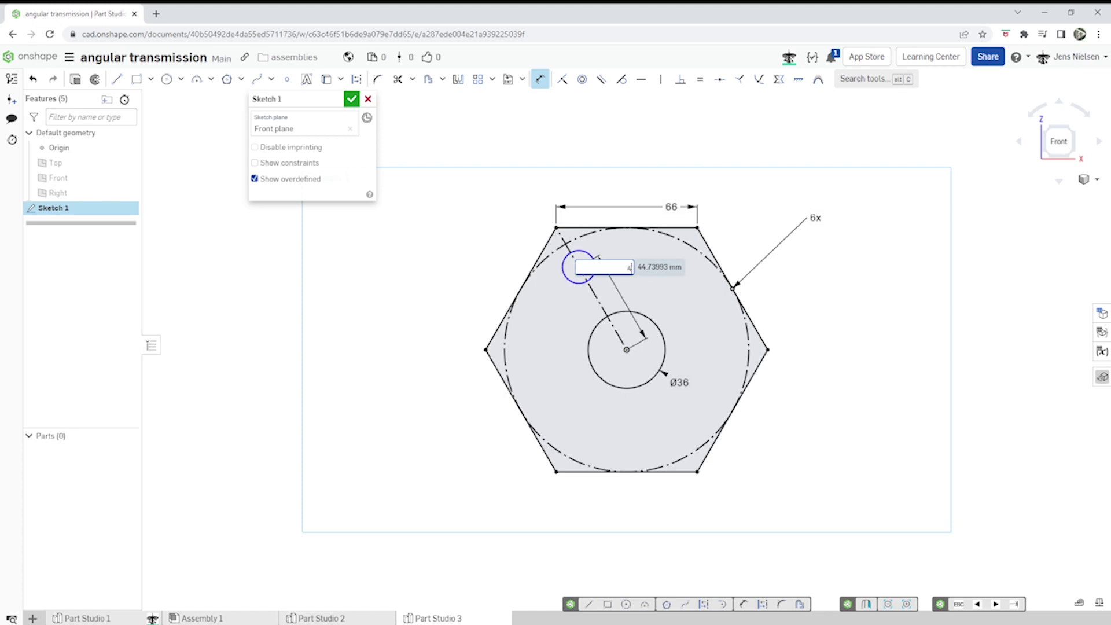
{"action": "key", "text": "Return"}
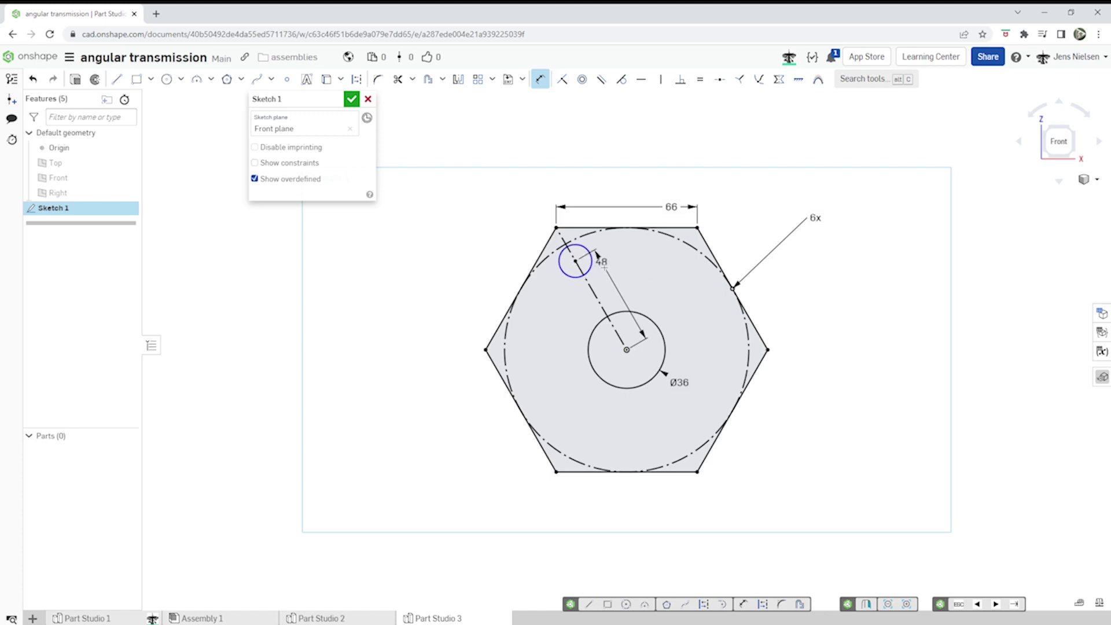
{"action": "left_click", "coordinate": [573, 278]}
{"action": "left_click", "coordinate": [567, 294]}
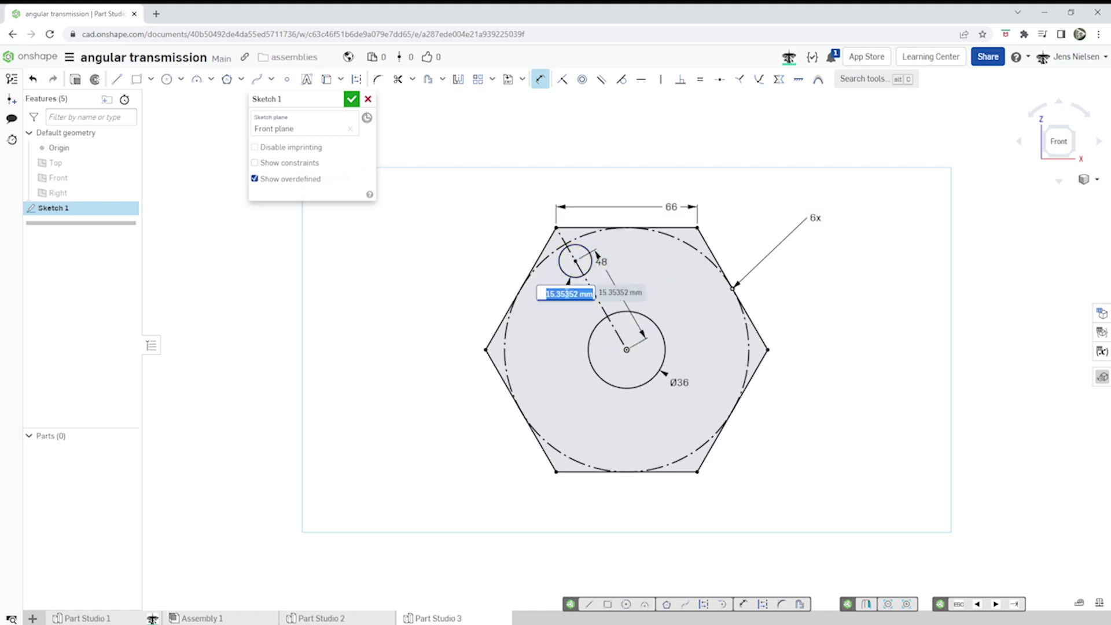
{"action": "type", "text": "12"}
{"action": "key", "text": "Return"}
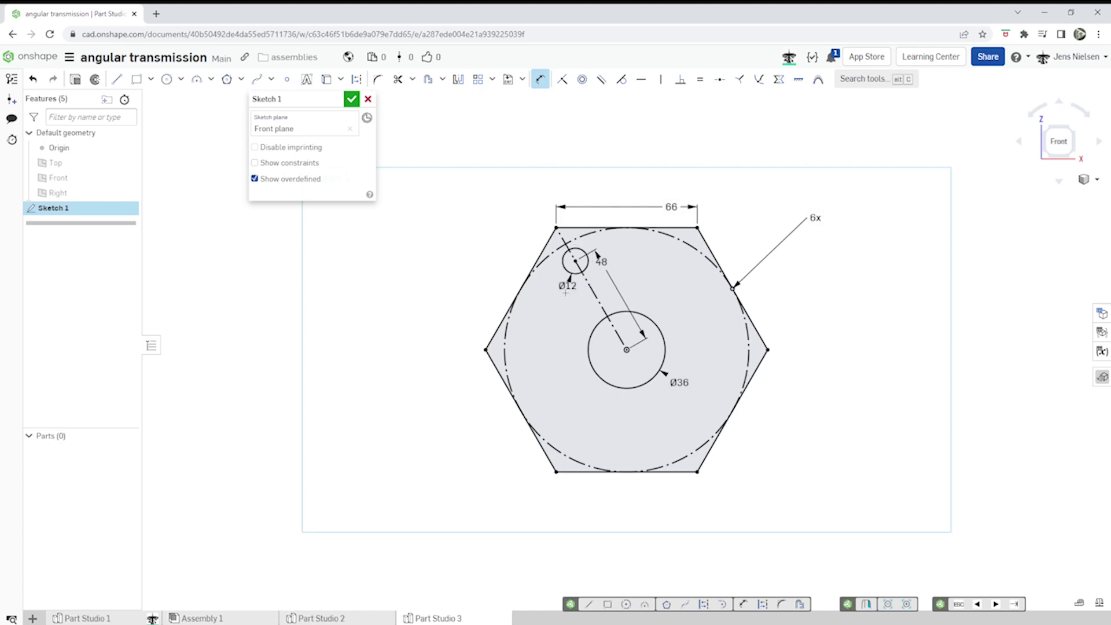
{"action": "left_click", "coordinate": [351, 100]}
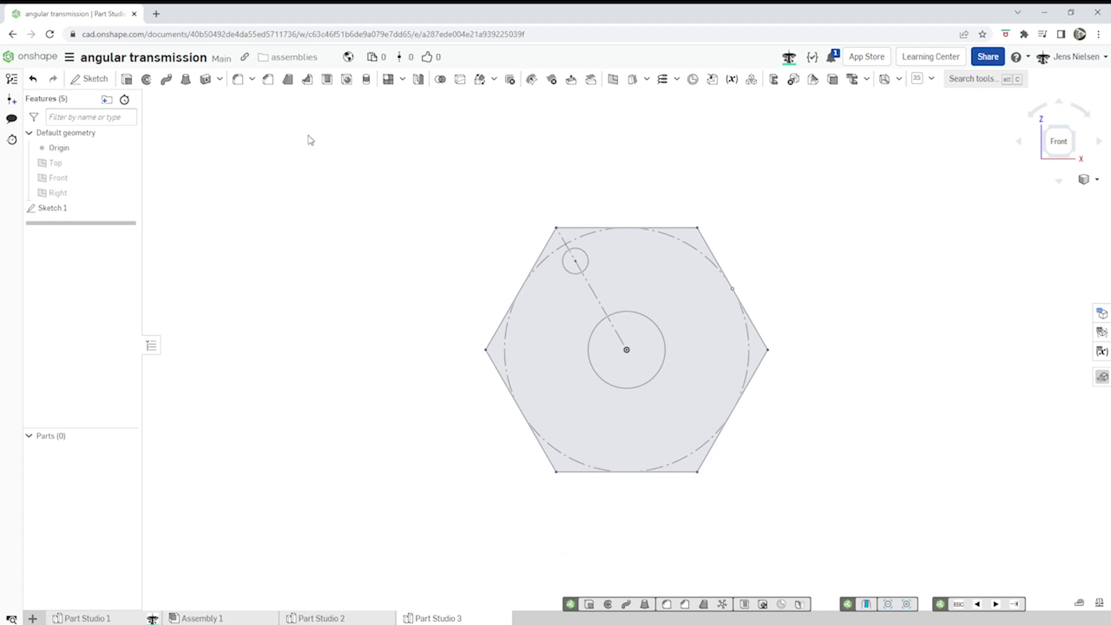
Step: Extrude the hexagon and small-circle regions 16 mm in the reversed direction
{"action": "key", "text": "shift+e"}
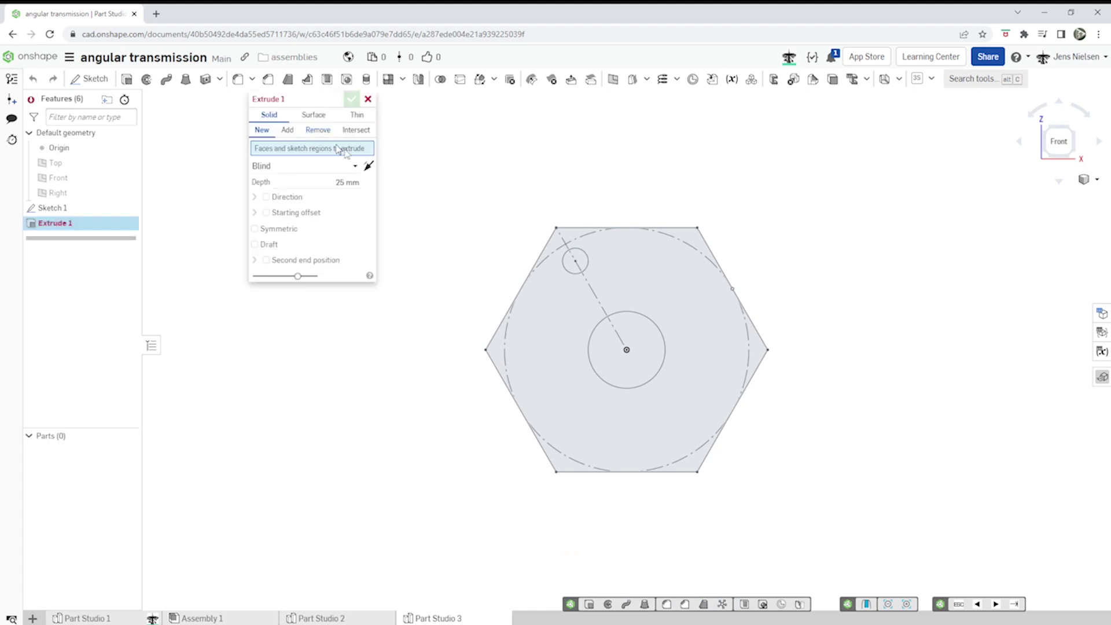
{"action": "left_click", "coordinate": [534, 307]}
{"action": "mouse_move", "coordinate": [534, 308]}
{"action": "right_mouse_down"}
{"action": "mouse_move", "coordinate": [583, 297]}
{"action": "mouse_move", "coordinate": [575, 241]}
{"action": "mouse_move", "coordinate": [565, 279]}
{"action": "right_mouse_up"}
{"action": "left_click", "coordinate": [576, 248]}
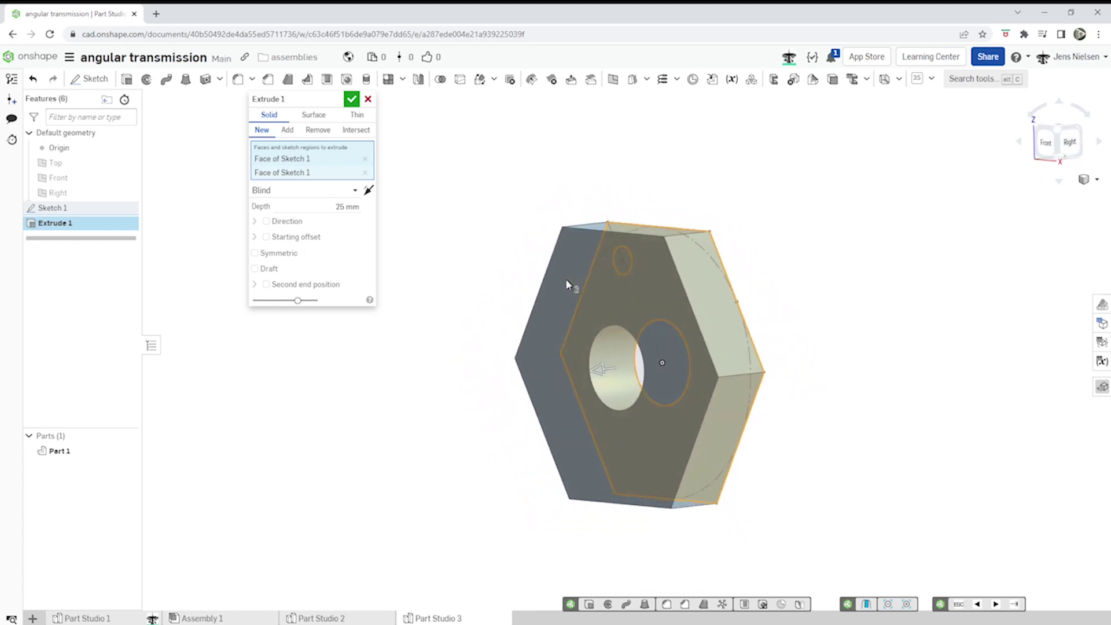
{"action": "left_click", "coordinate": [368, 190]}
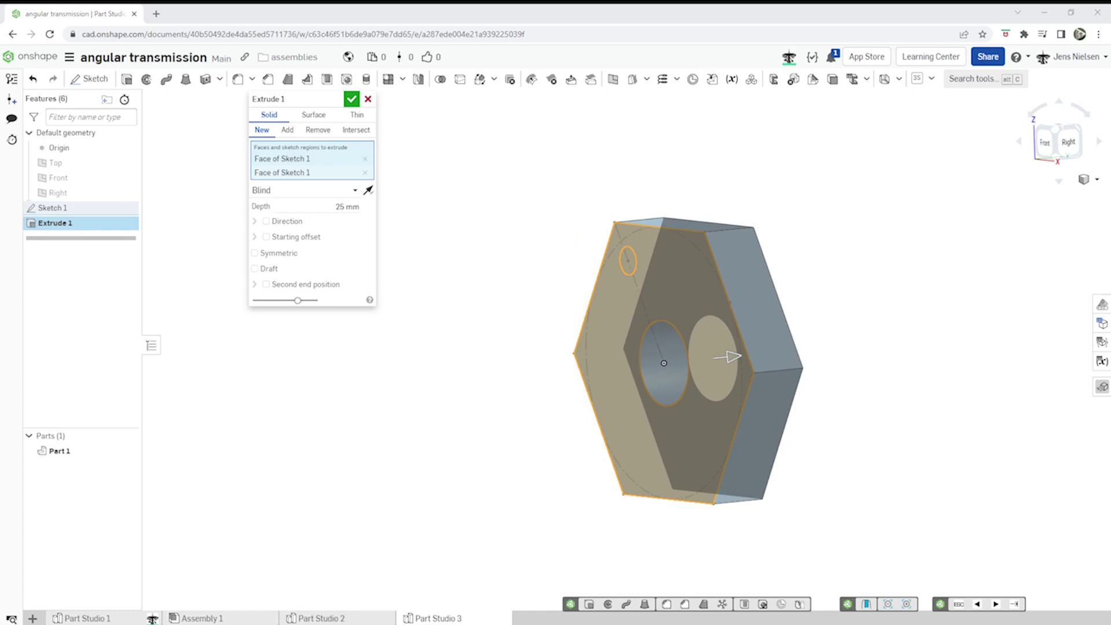
{"action": "left_click", "coordinate": [347, 207]}
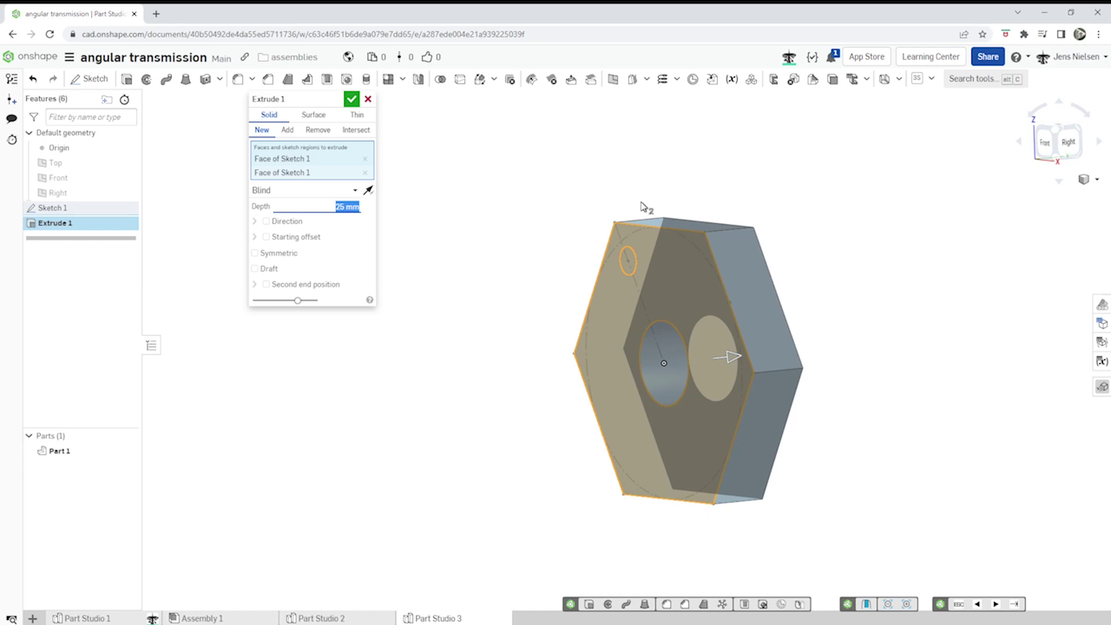
{"action": "type", "text": "16"}
Step: Confirm the 16 mm extrusion and rename Part 1 to 'disk'
{"action": "left_click", "coordinate": [351, 99]}
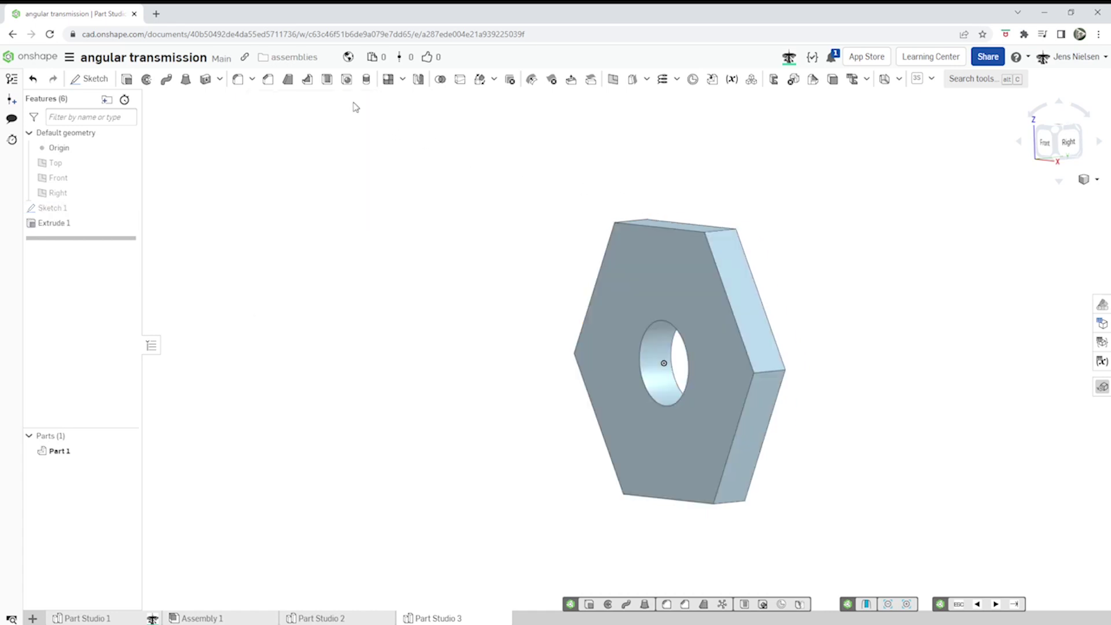
{"action": "right_click", "coordinate": [69, 453]}
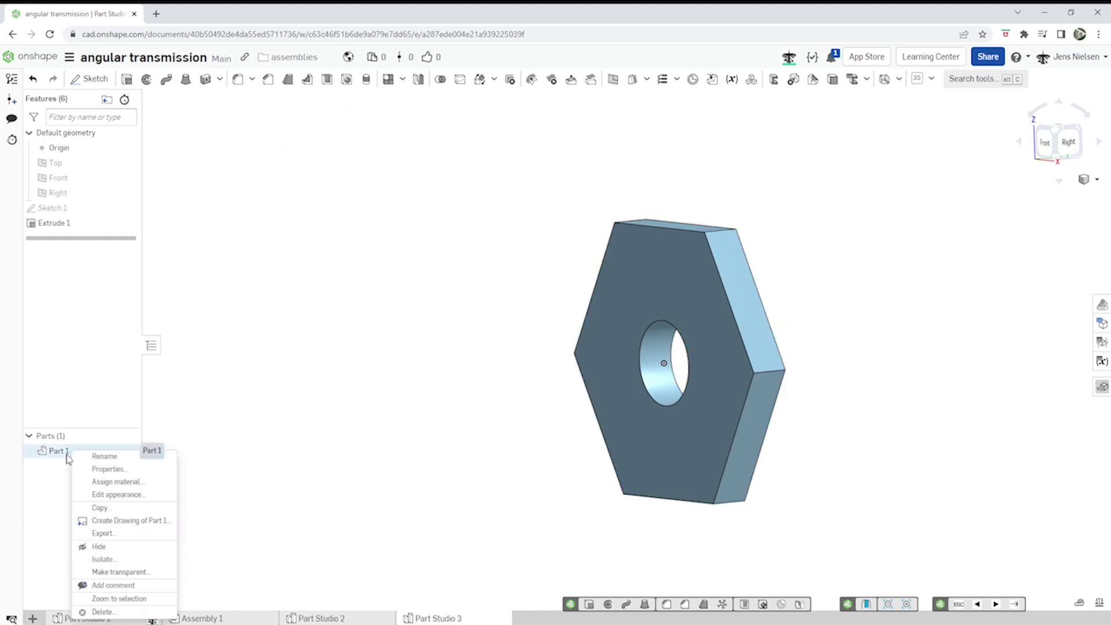
{"action": "left_click", "coordinate": [104, 457]}
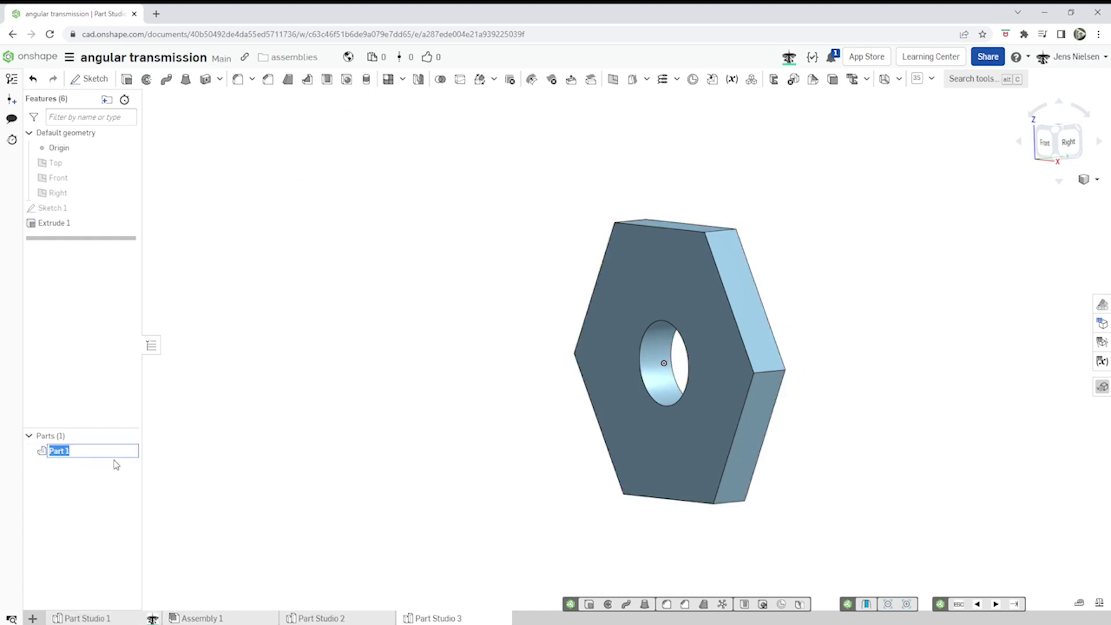
{"action": "type", "text": "disk"}
{"action": "key", "text": "Return"}
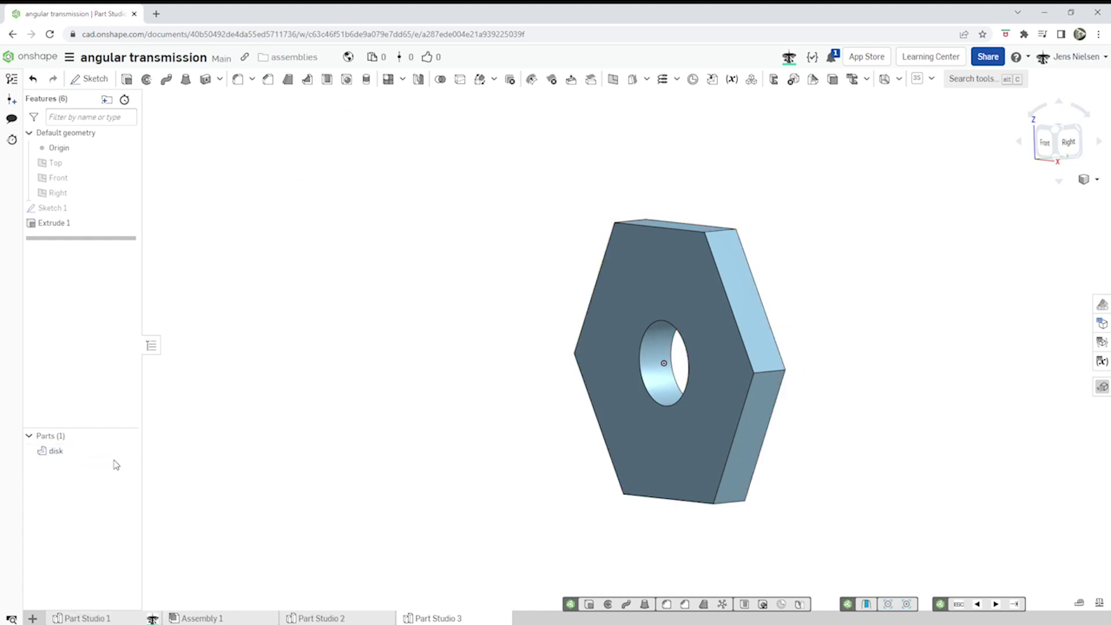
Step: Give the disk a purple appearance (836ABB) and show Sketch 1 again
{"action": "right_click", "coordinate": [55, 451]}
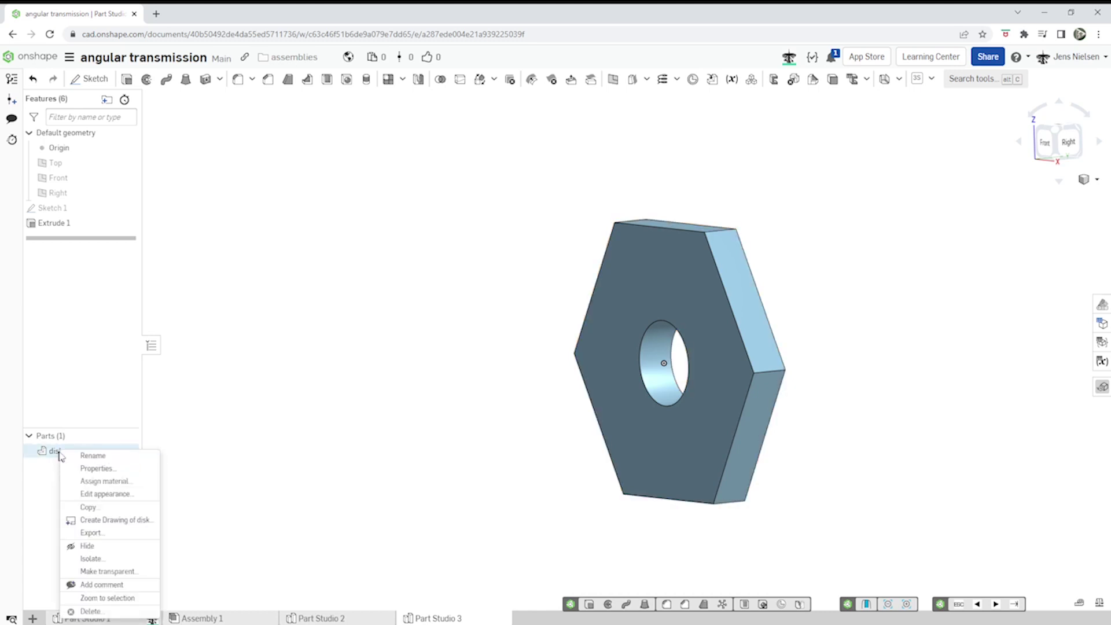
{"action": "left_click", "coordinate": [92, 494]}
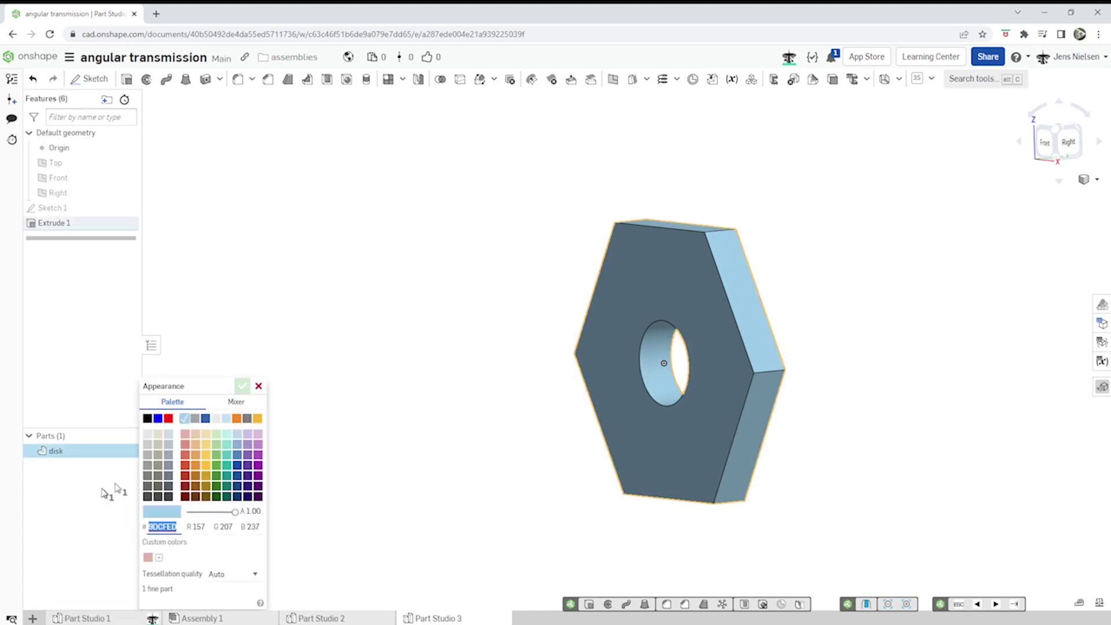
{"action": "left_click", "coordinate": [248, 456]}
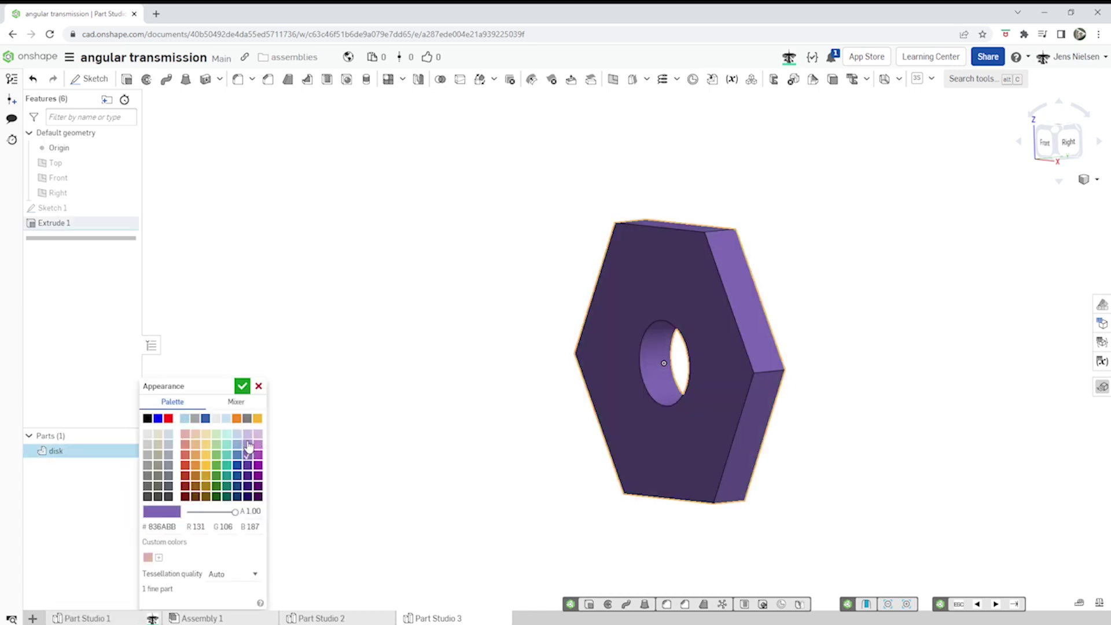
{"action": "left_click", "coordinate": [242, 386]}
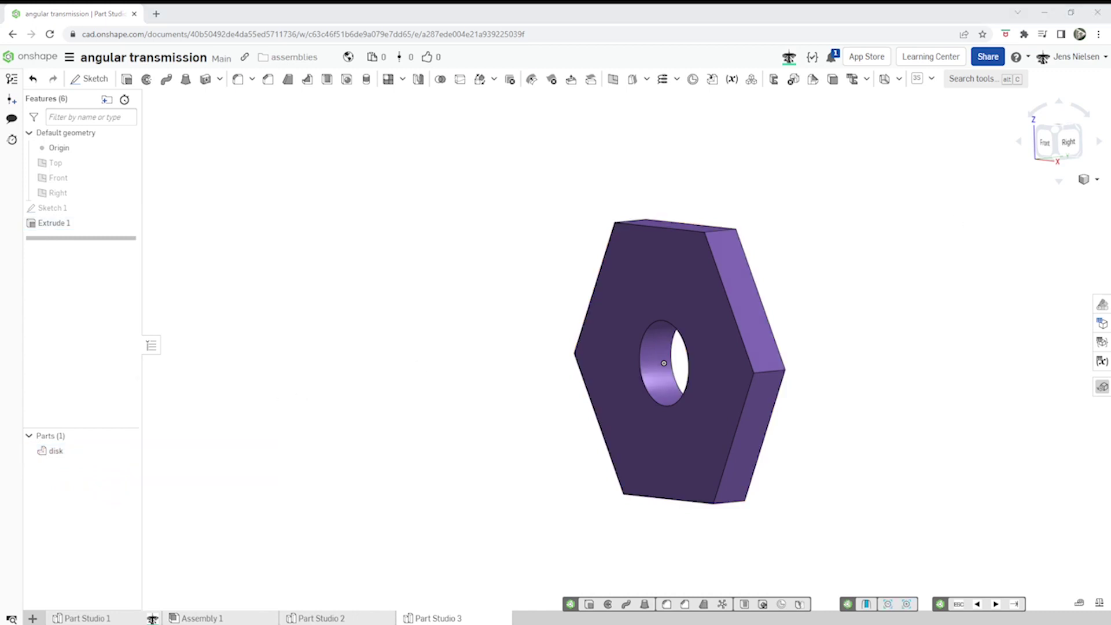
{"action": "left_click", "coordinate": [127, 209]}
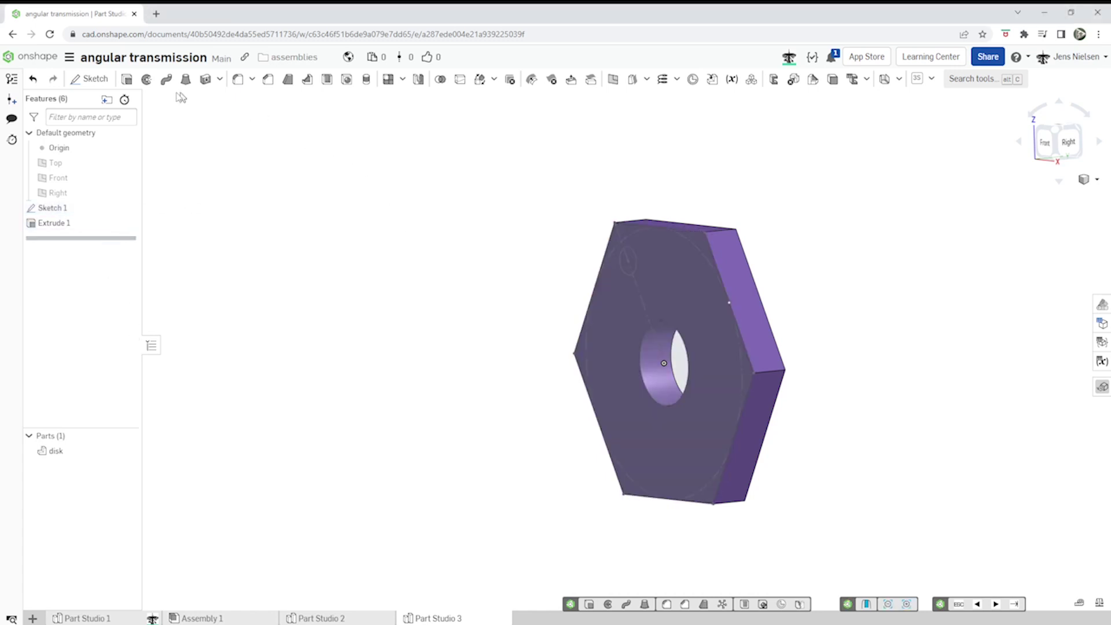
Step: Cut the Ø12 circle through all of the disk with a Remove extrude
{"action": "left_click", "coordinate": [126, 79]}
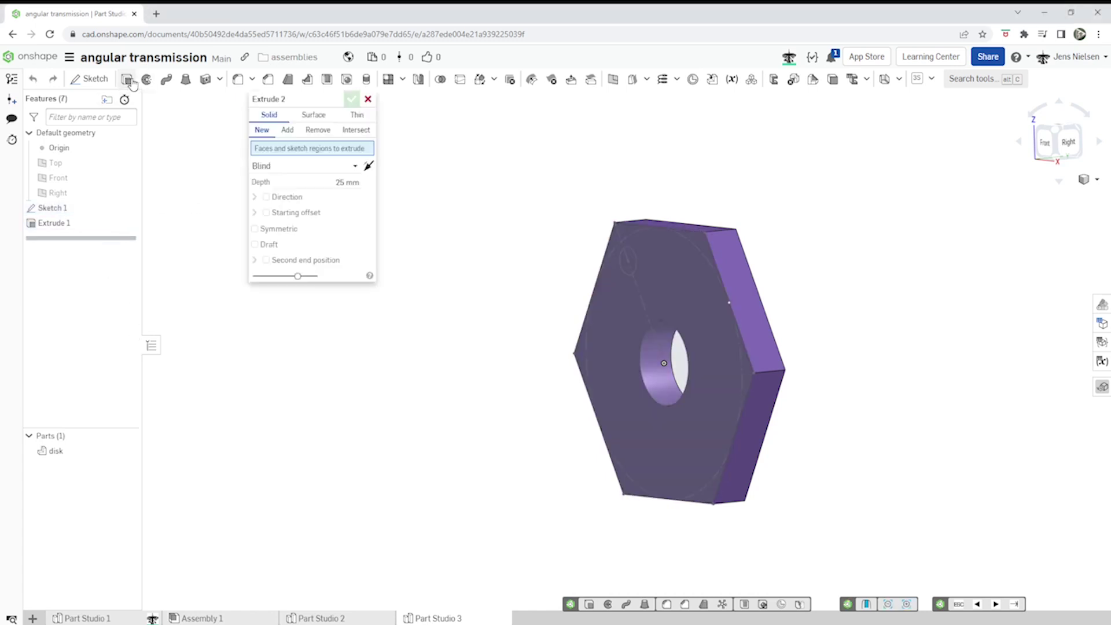
{"action": "left_click", "coordinate": [629, 263]}
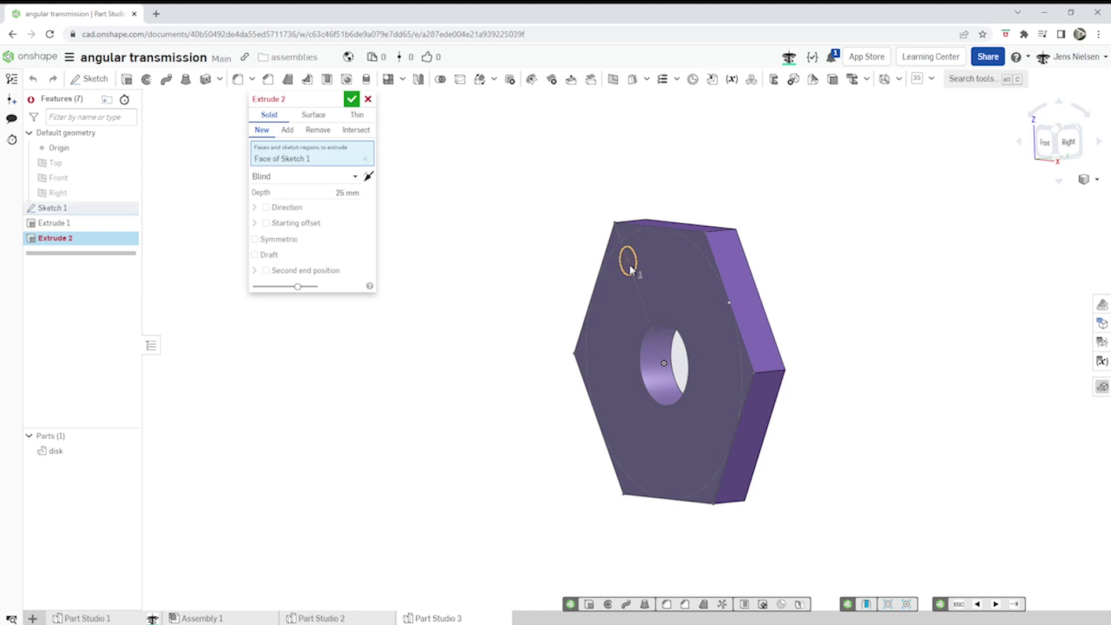
{"action": "left_click", "coordinate": [318, 131]}
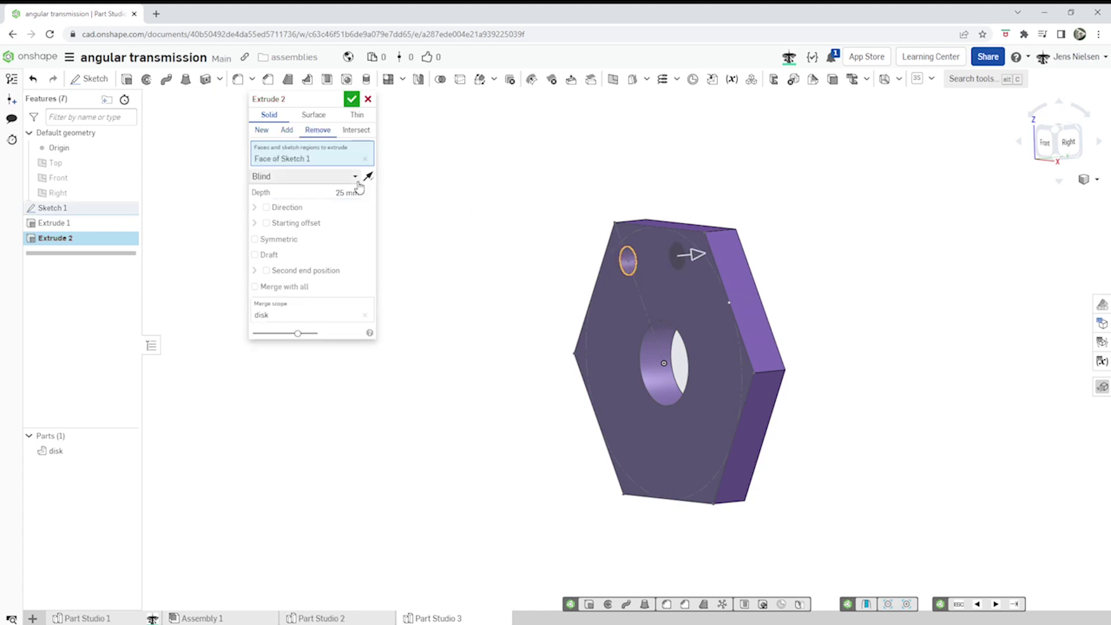
{"action": "left_click", "coordinate": [355, 177]}
{"action": "left_click", "coordinate": [313, 271]}
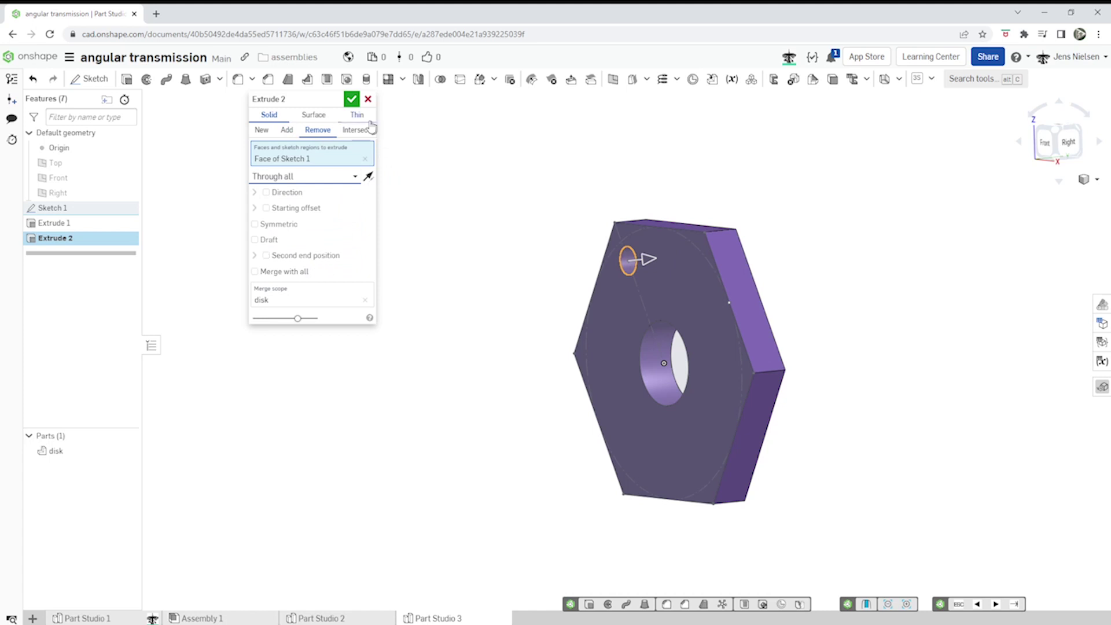
{"action": "left_click", "coordinate": [352, 99]}
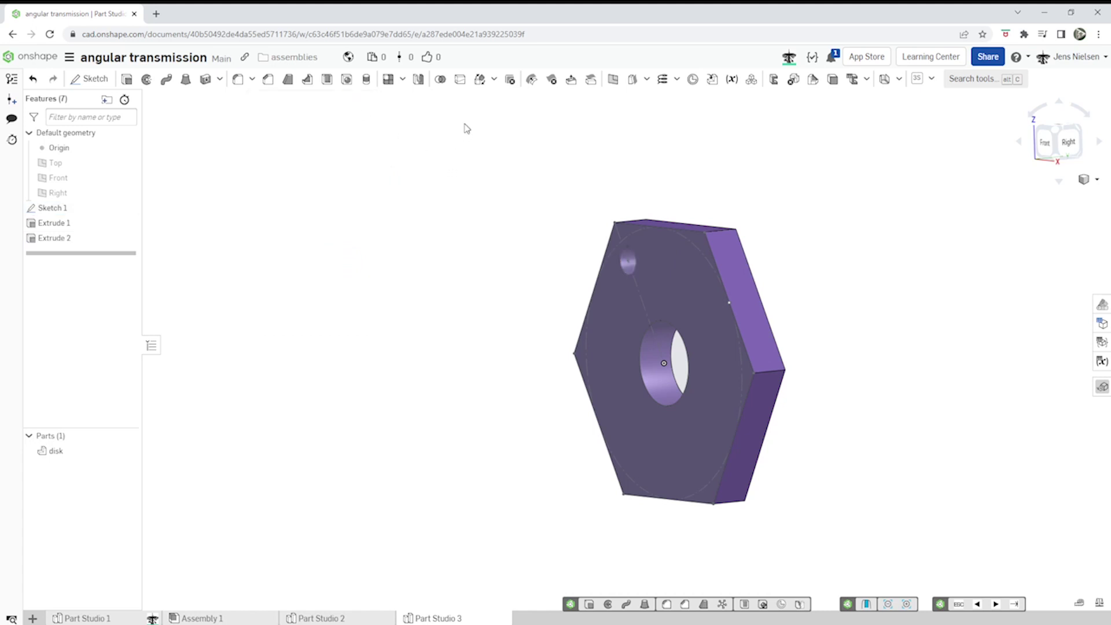
{"action": "key", "text": "s"}
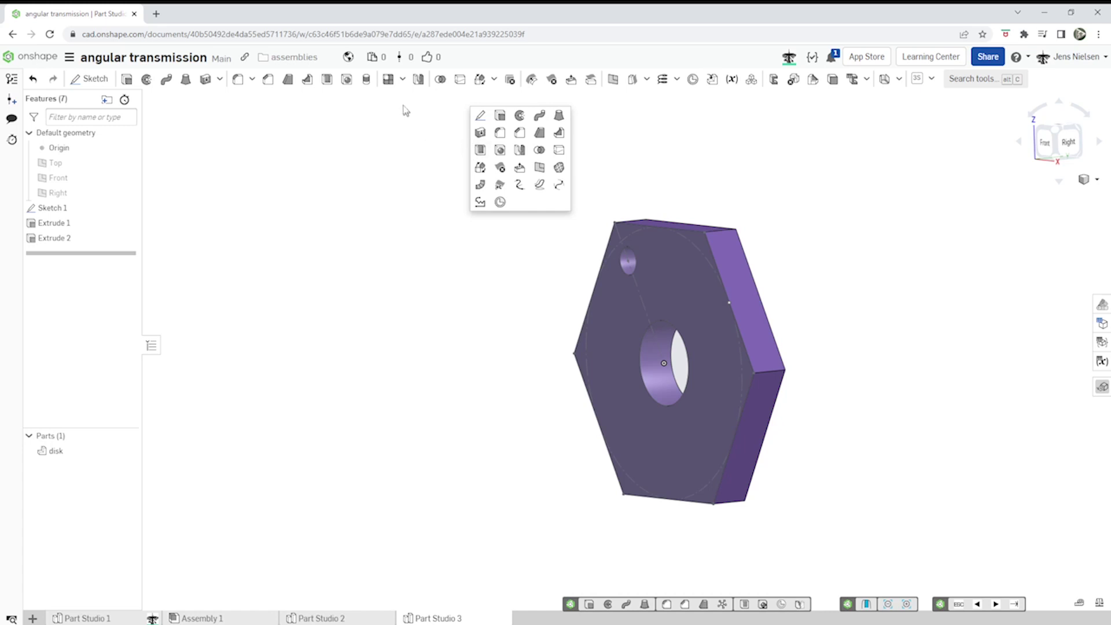
Step: Feature-pattern the Extrude 2 hole six times around the central bore
{"action": "left_click", "coordinate": [403, 79]}
{"action": "left_click", "coordinate": [400, 119]}
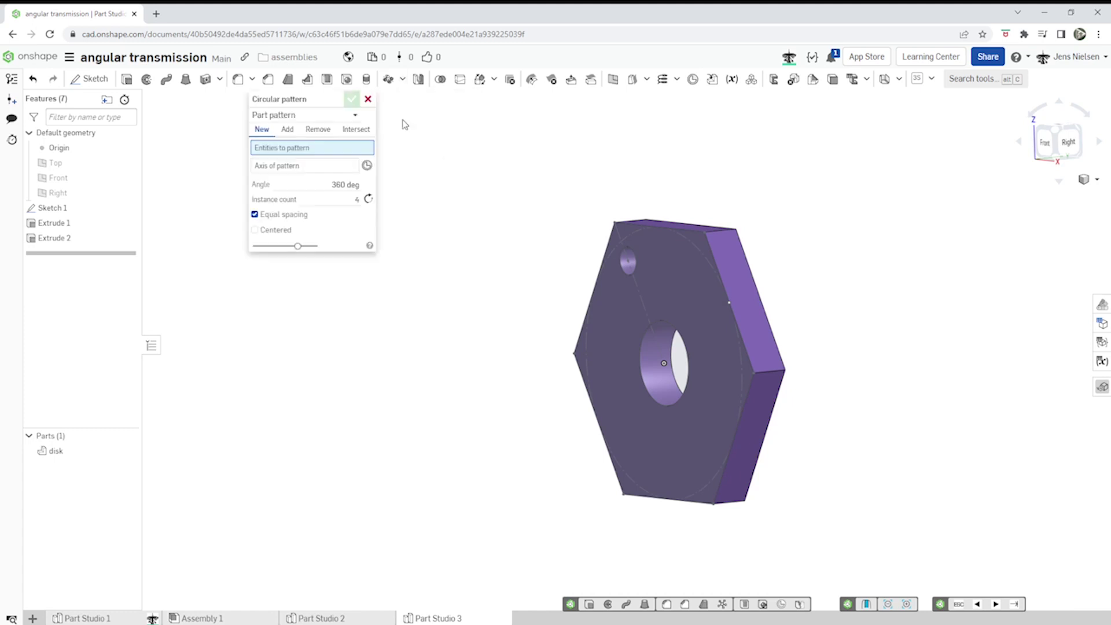
{"action": "left_click", "coordinate": [355, 115]}
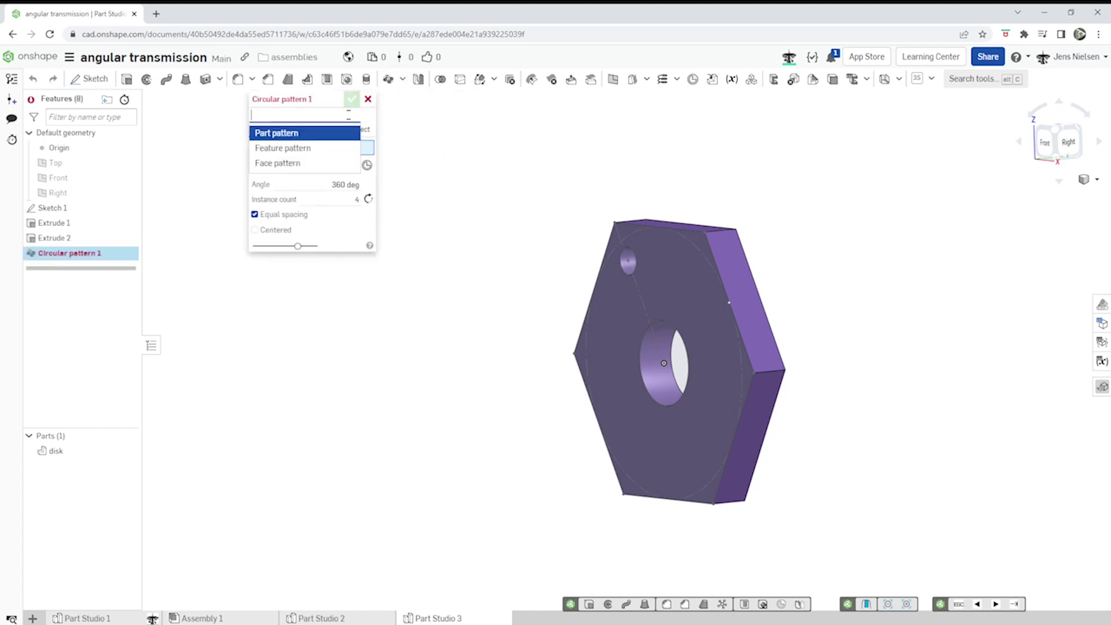
{"action": "left_click", "coordinate": [307, 149]}
{"action": "scroll", "coordinate": [456, 214], "scroll_direction": "up", "scroll_amount": 5}
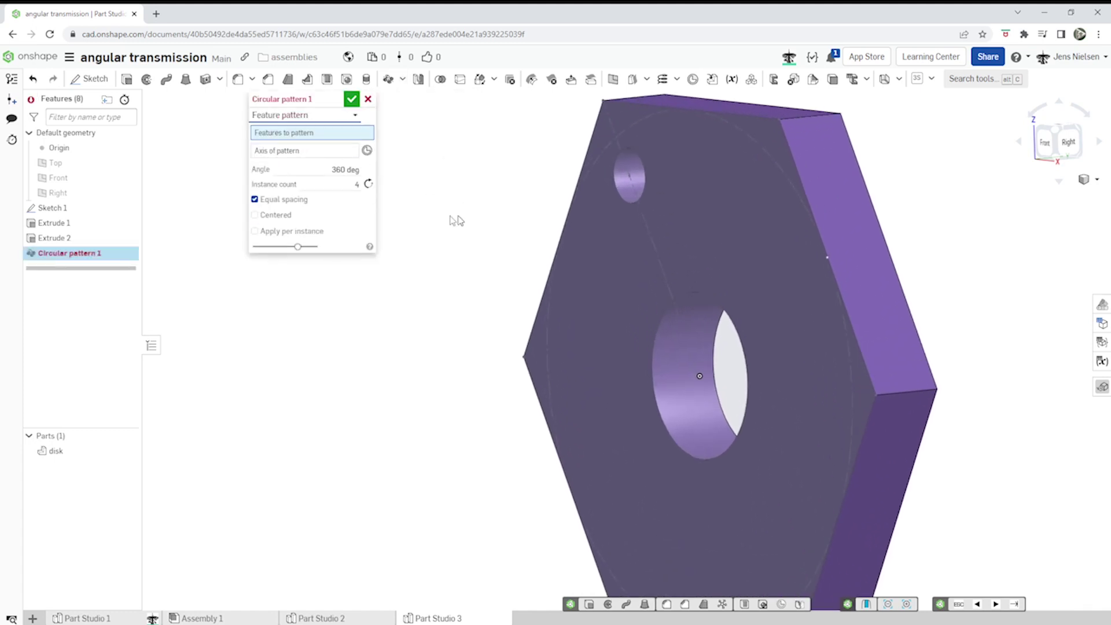
{"action": "left_click", "coordinate": [84, 240]}
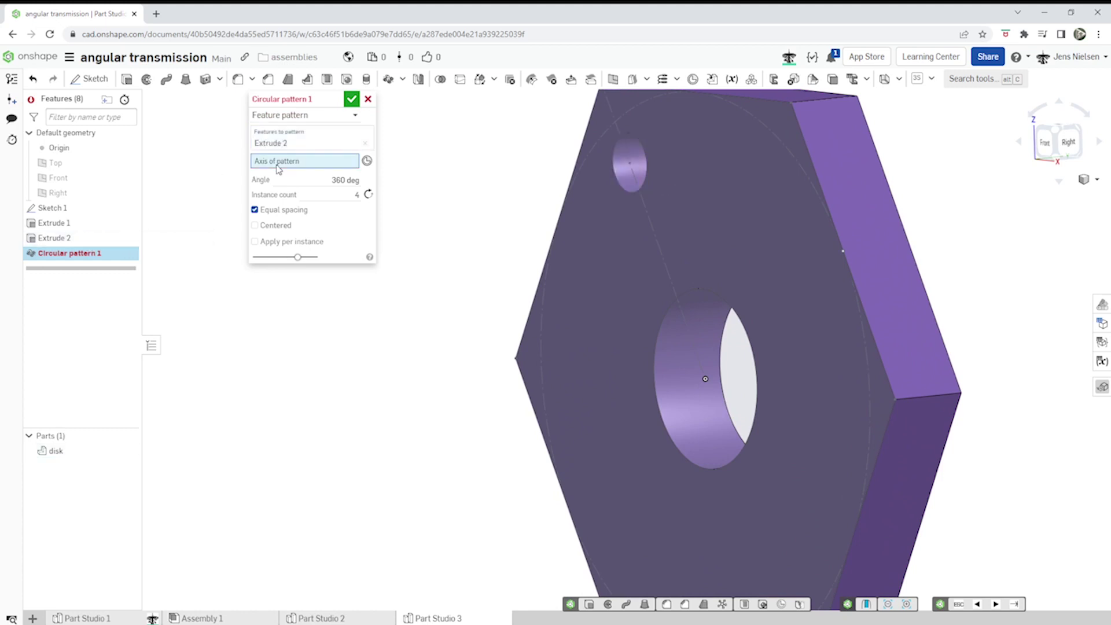
{"action": "left_click", "coordinate": [677, 397]}
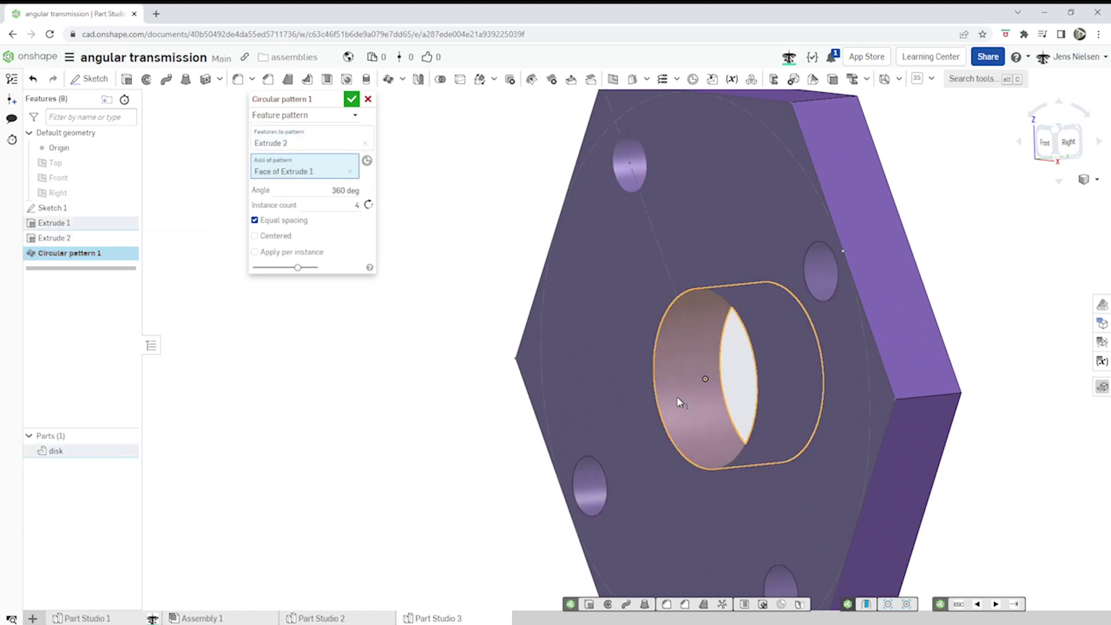
{"action": "scroll", "coordinate": [674, 397], "scroll_direction": "down", "scroll_amount": 2}
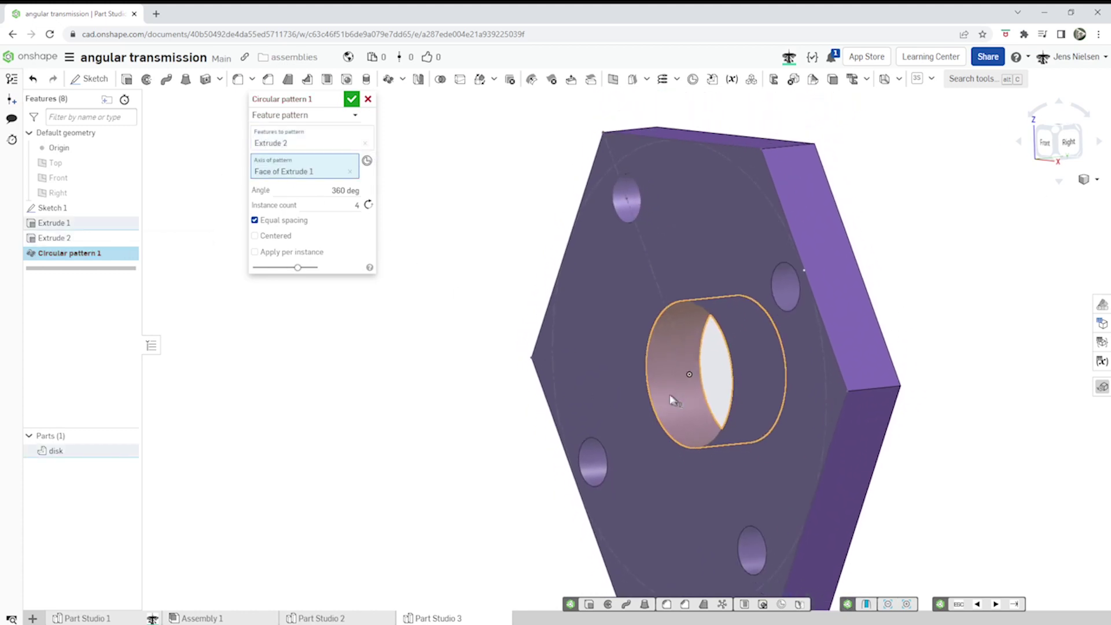
{"action": "left_click", "coordinate": [360, 206]}
{"action": "type", "text": "6"}
{"action": "left_click", "coordinate": [351, 100]}
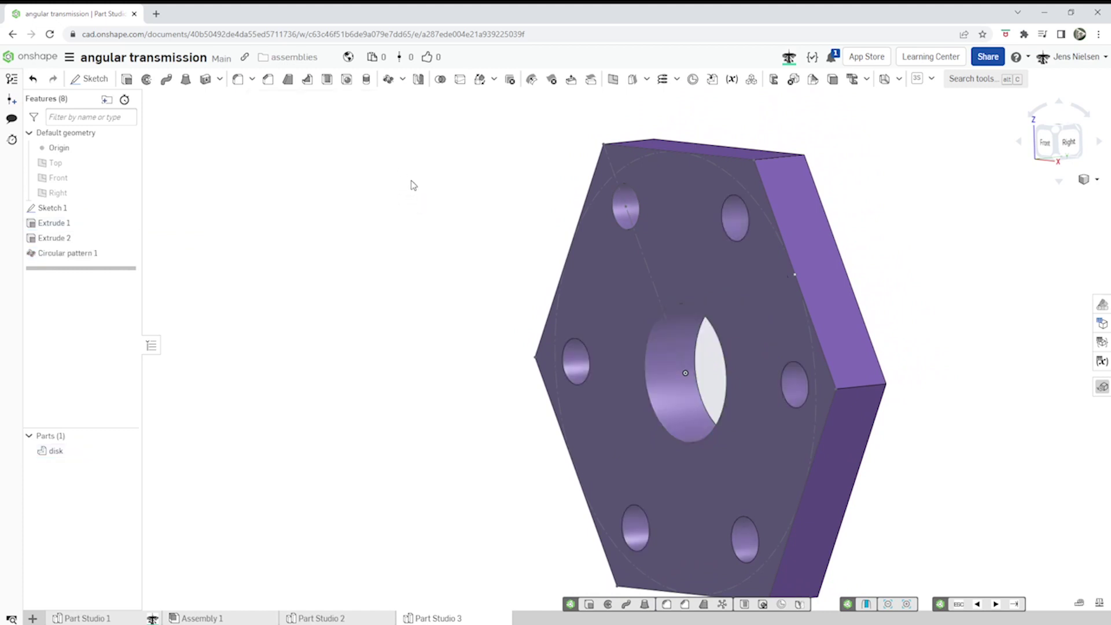
{"action": "scroll", "coordinate": [390, 304], "scroll_direction": "down", "scroll_amount": 2}
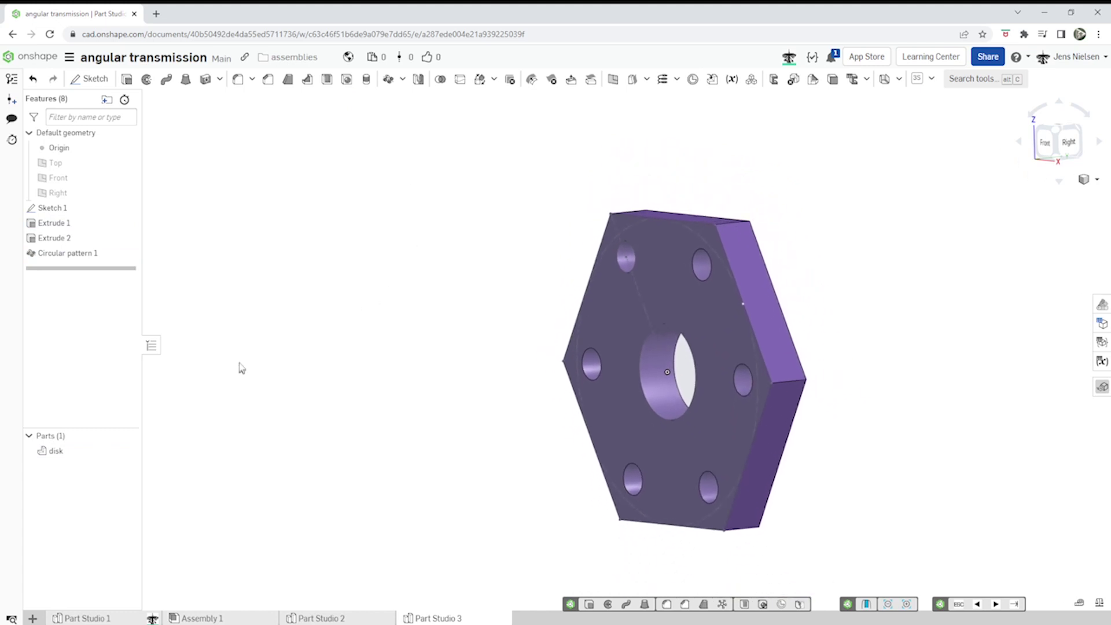
Step: Extrude the Ø36 centre circle 108 mm in the reversed direction
{"action": "left_click", "coordinate": [127, 78]}
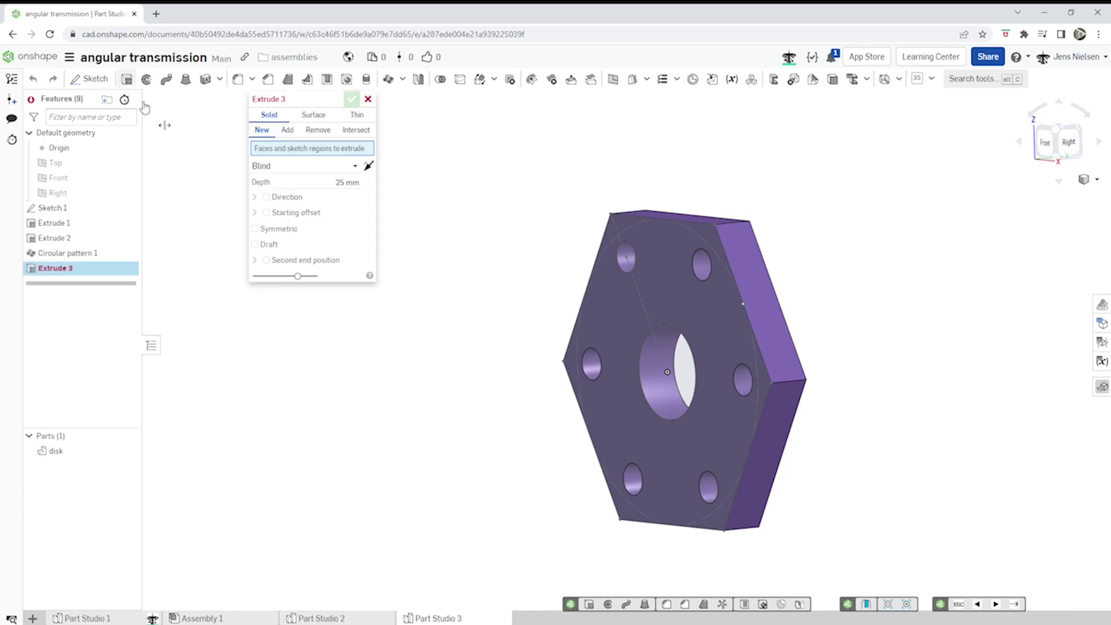
{"action": "left_click", "coordinate": [654, 394]}
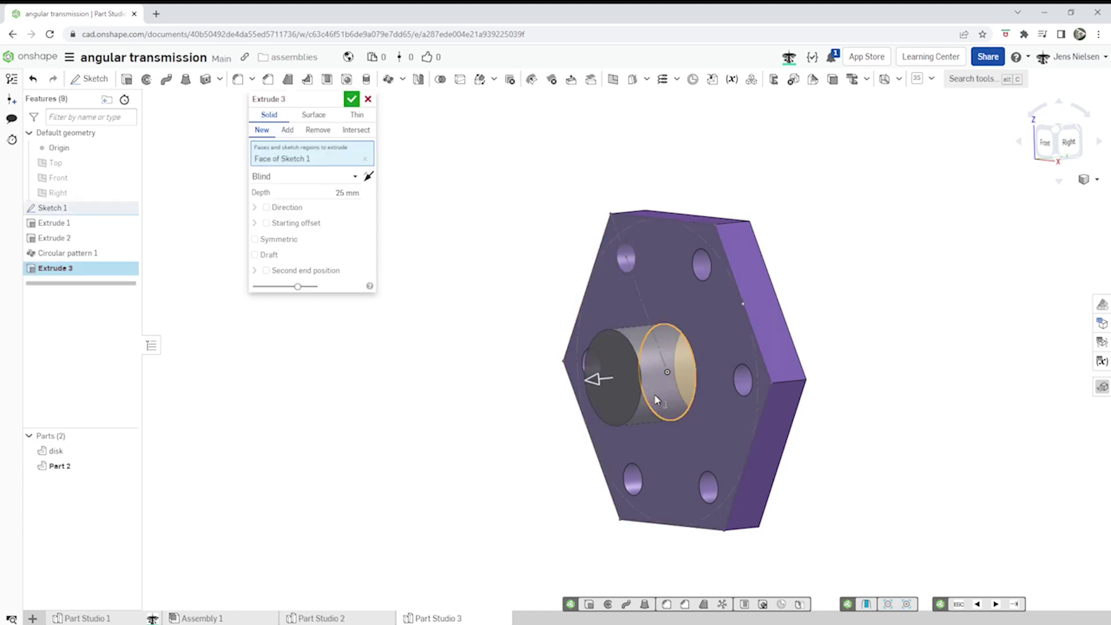
{"action": "left_click", "coordinate": [368, 179]}
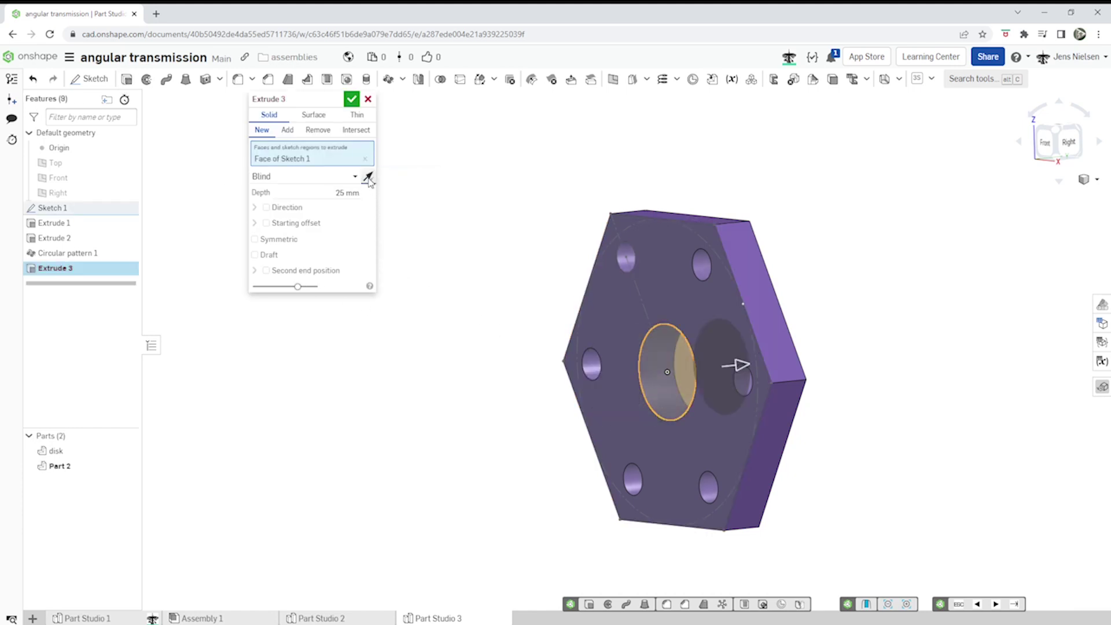
{"action": "mouse_move", "coordinate": [625, 286]}
{"action": "right_mouse_down"}
{"action": "mouse_move", "coordinate": [640, 293]}
{"action": "mouse_move", "coordinate": [613, 301]}
{"action": "right_mouse_up"}
{"action": "left_click", "coordinate": [350, 192]}
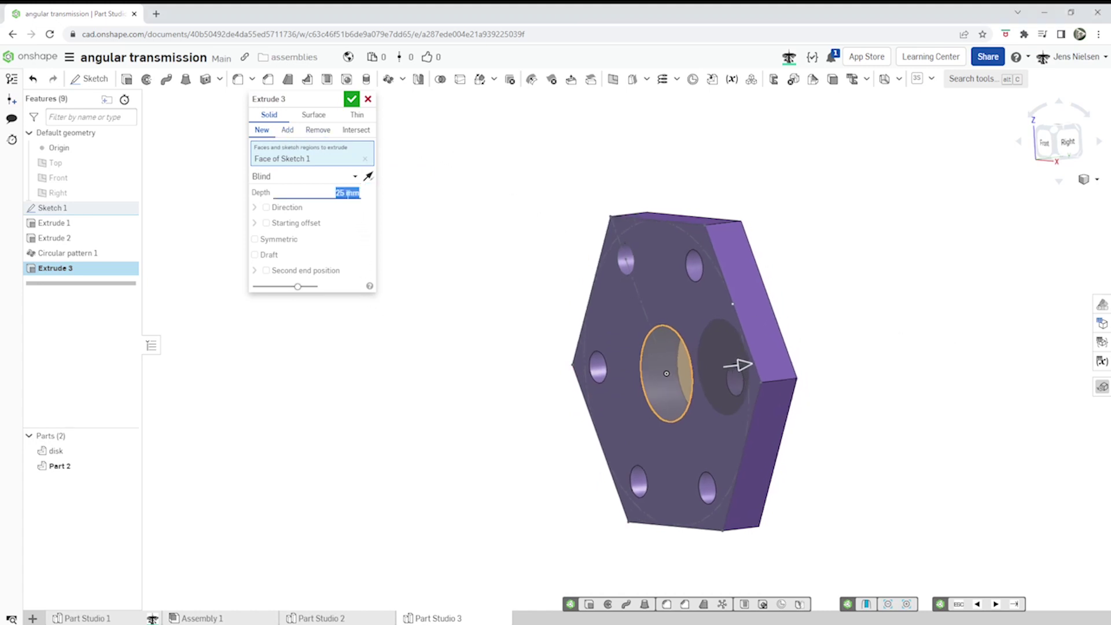
{"action": "type", "text": "10"}
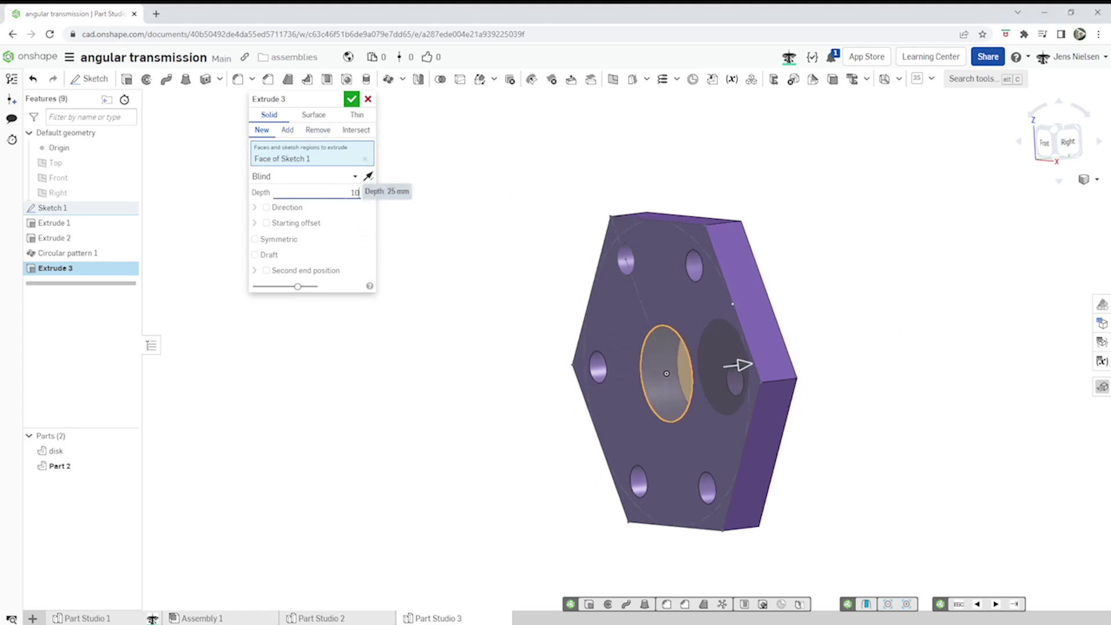
{"action": "type", "text": "8"}
{"action": "left_click", "coordinate": [351, 99]}
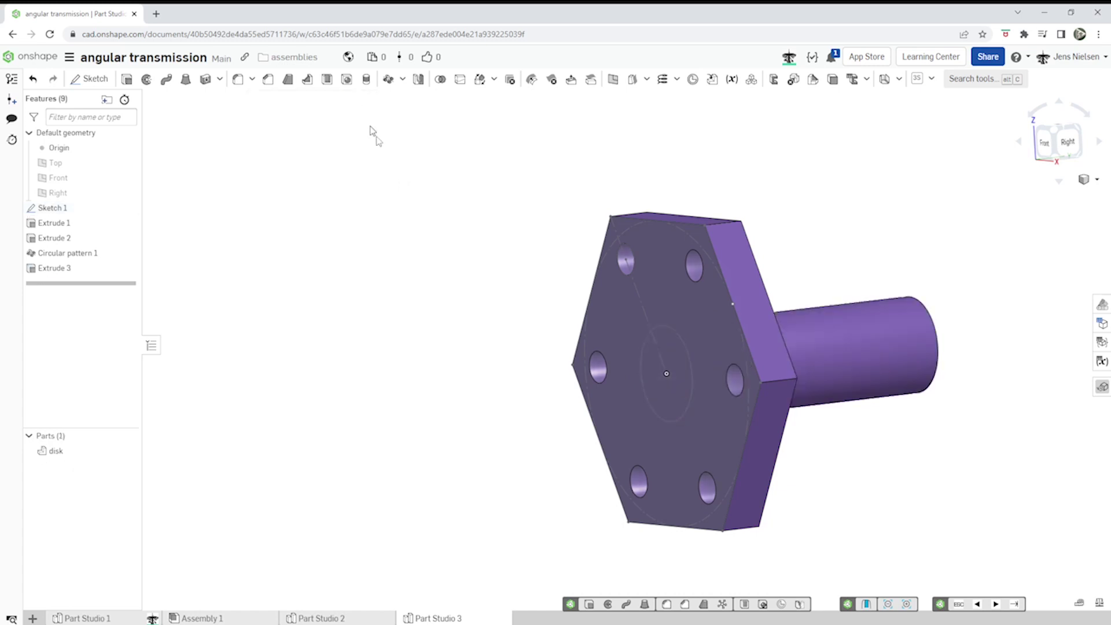
Step: Edit Extrude 3 so the cylinder becomes a separate new part
{"action": "right_click", "coordinate": [67, 268]}
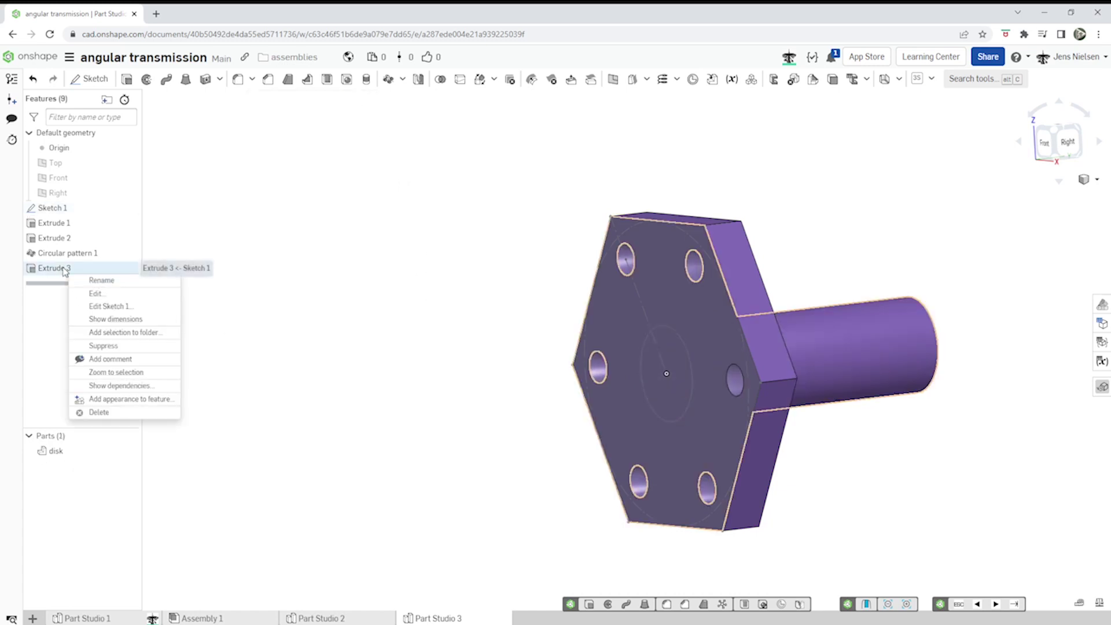
{"action": "left_click", "coordinate": [87, 293]}
{"action": "left_click", "coordinate": [262, 130]}
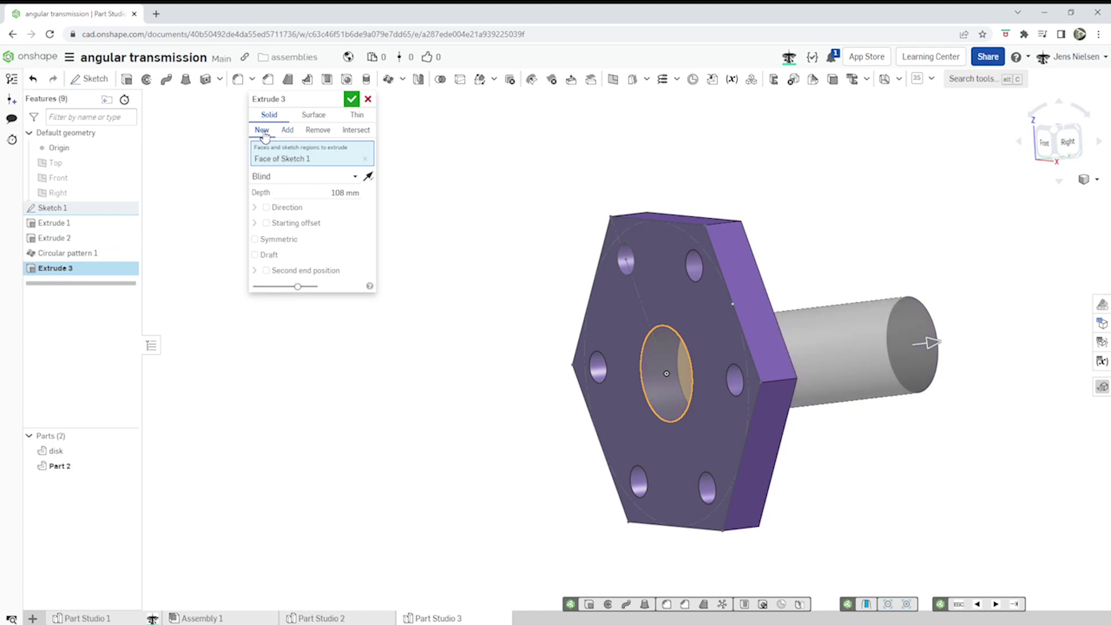
{"action": "left_click", "coordinate": [352, 100]}
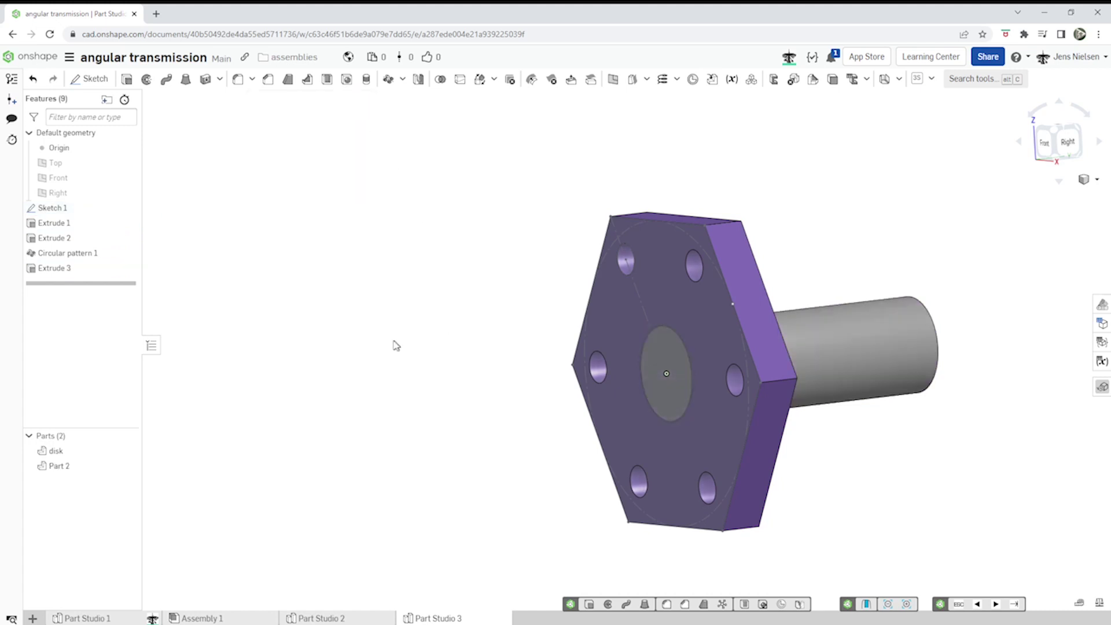
Step: Rename Part 2 to 'shaft'
{"action": "right_click", "coordinate": [65, 472]}
{"action": "left_click", "coordinate": [122, 279]}
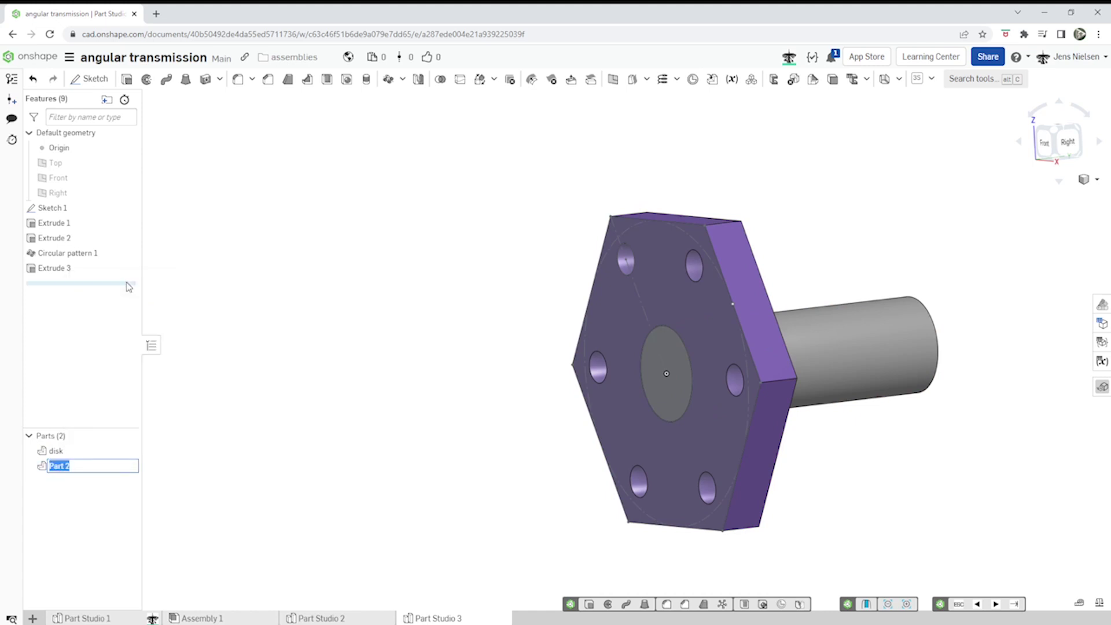
{"action": "type", "text": "shaf"}
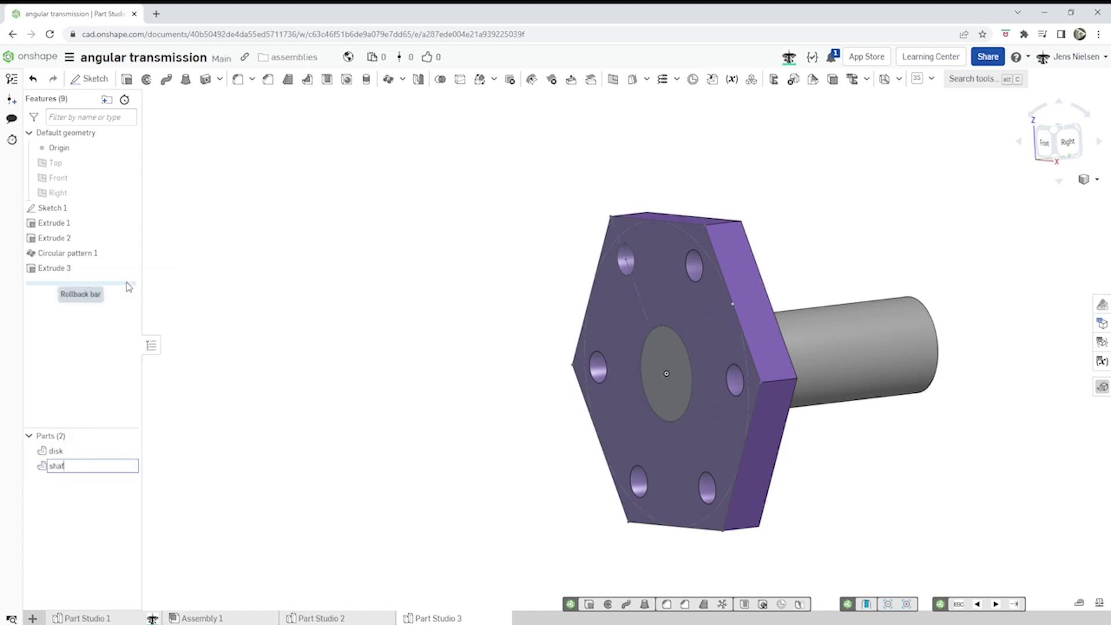
{"action": "type", "text": "t"}
{"action": "key", "text": "Return"}
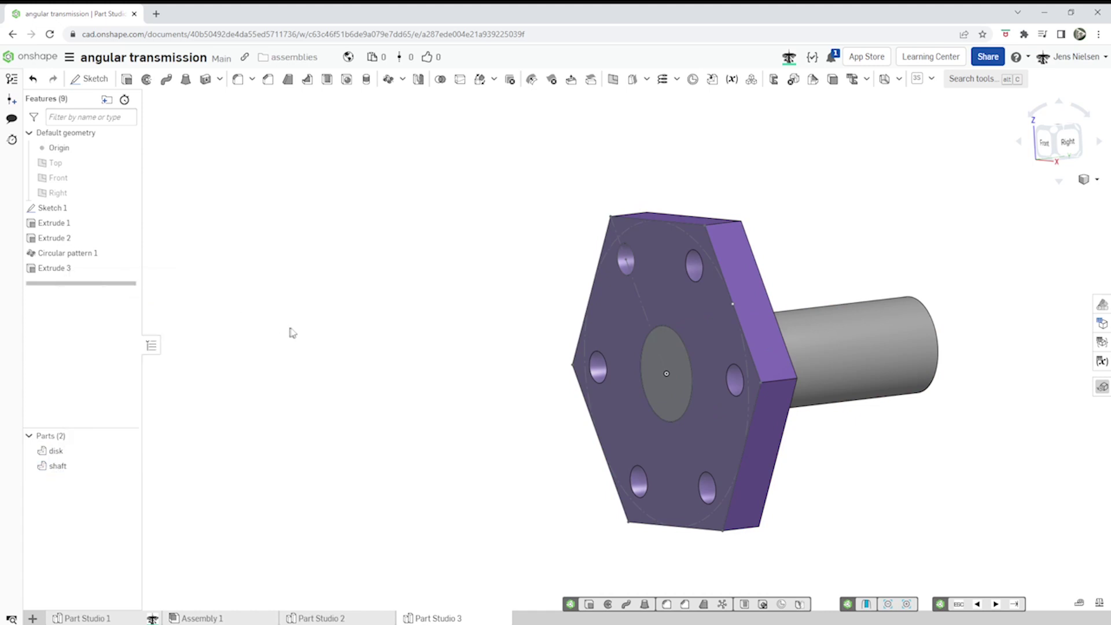
Step: Colour the shaft orange and hide Sketch 1 so only the solids show
{"action": "right_click", "coordinate": [55, 465]}
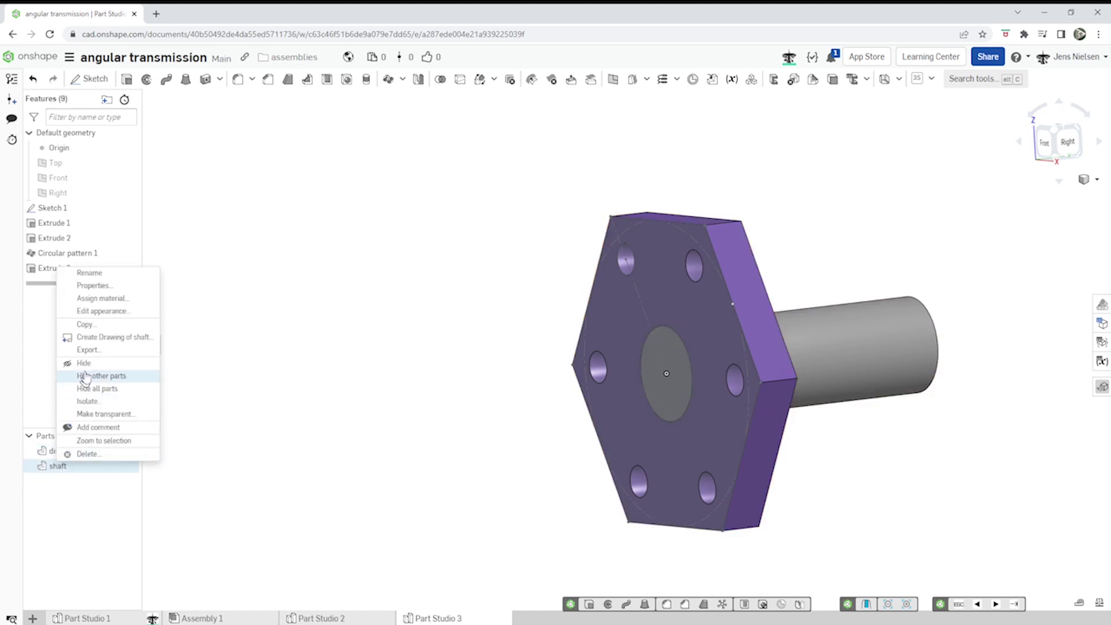
{"action": "left_click", "coordinate": [101, 311]}
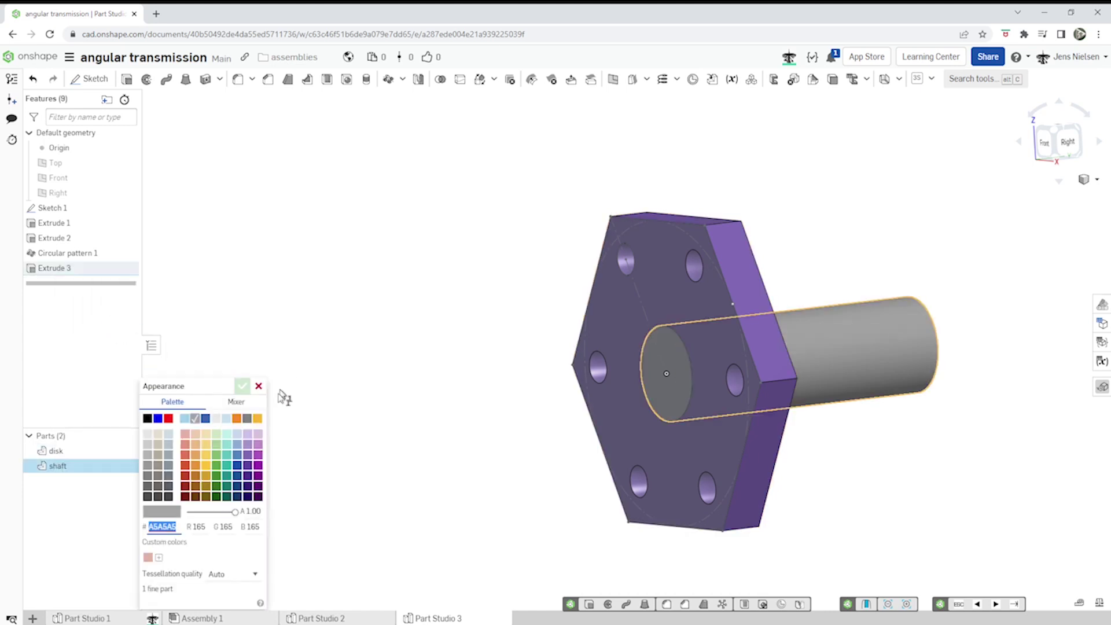
{"action": "left_click", "coordinate": [256, 419]}
{"action": "left_click", "coordinate": [242, 385]}
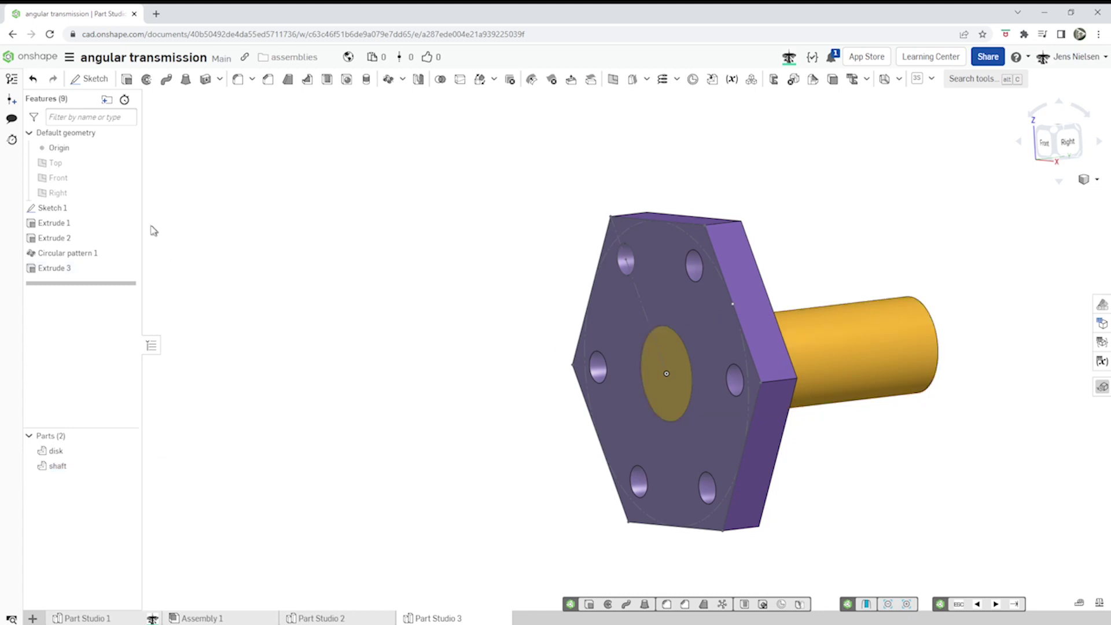
{"action": "left_click", "coordinate": [127, 208]}
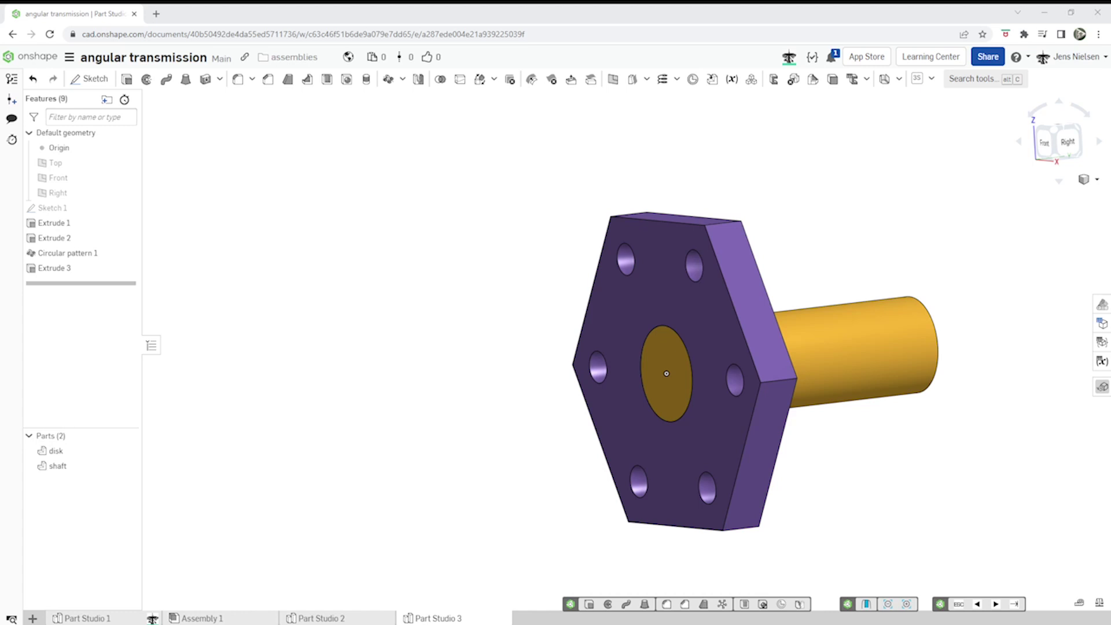
{"action": "right_click_drag", "start_coordinate": [978, 560], "coordinate": [940, 522]}
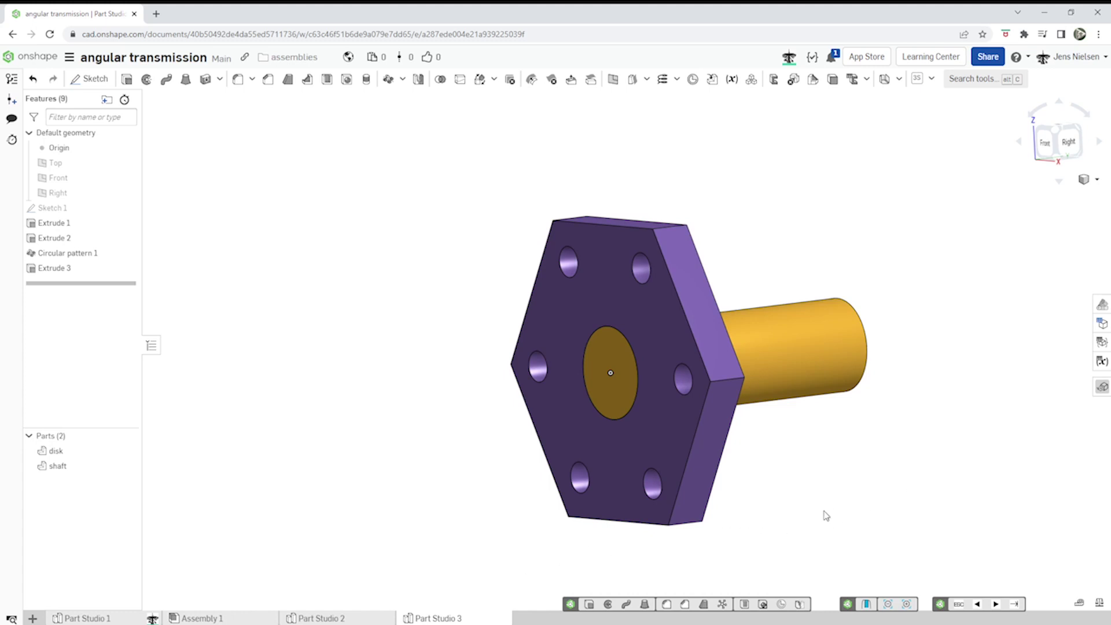
{"action": "scroll", "coordinate": [826, 515], "scroll_direction": "down", "scroll_amount": 2}
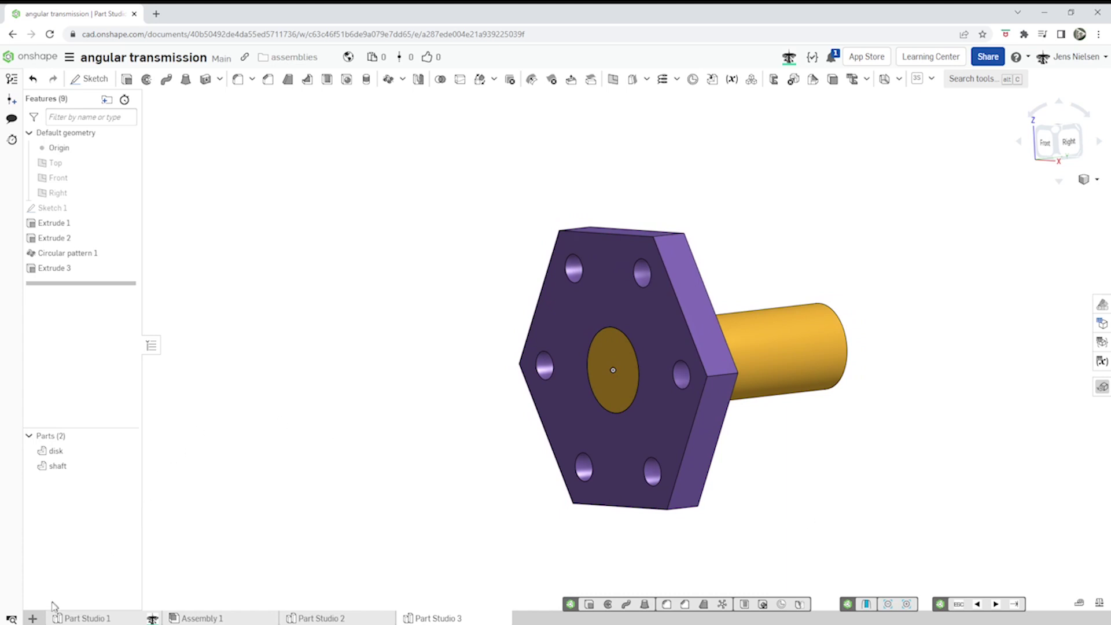
Step: Create Assembly 2 and place Mate connector 1 on its origin's Z axis
{"action": "left_click", "coordinate": [33, 618]}
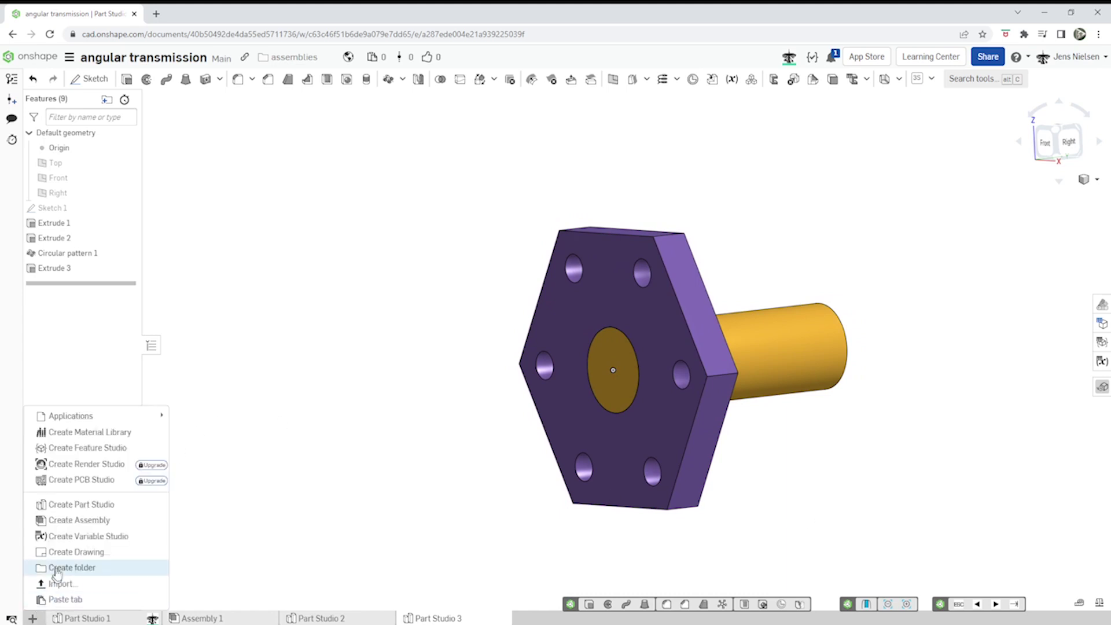
{"action": "left_click", "coordinate": [82, 523]}
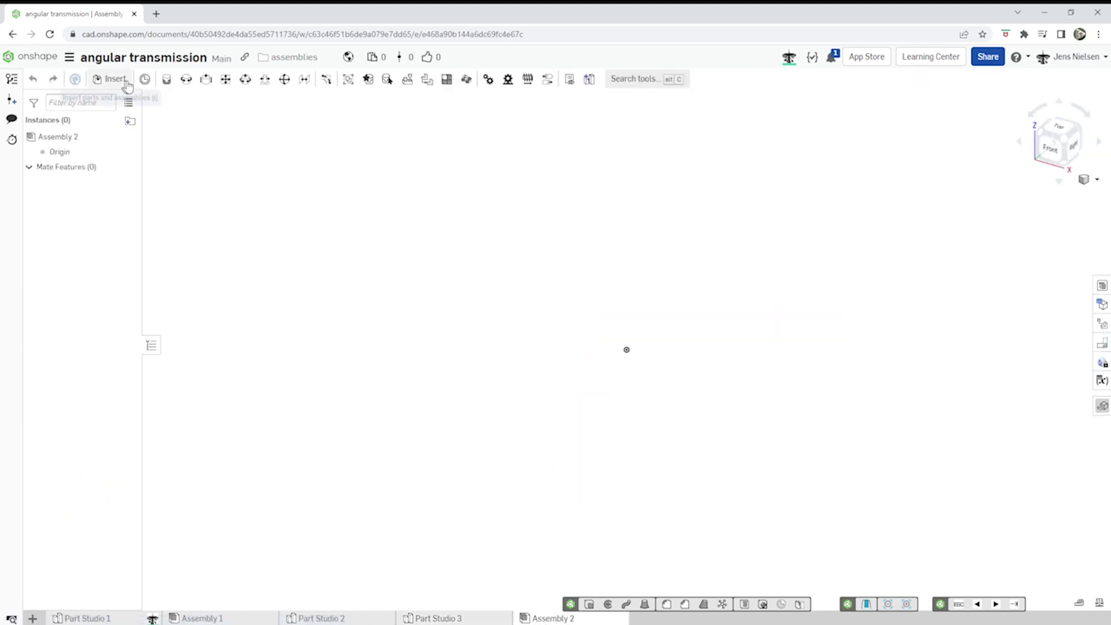
{"action": "left_click", "coordinate": [145, 78]}
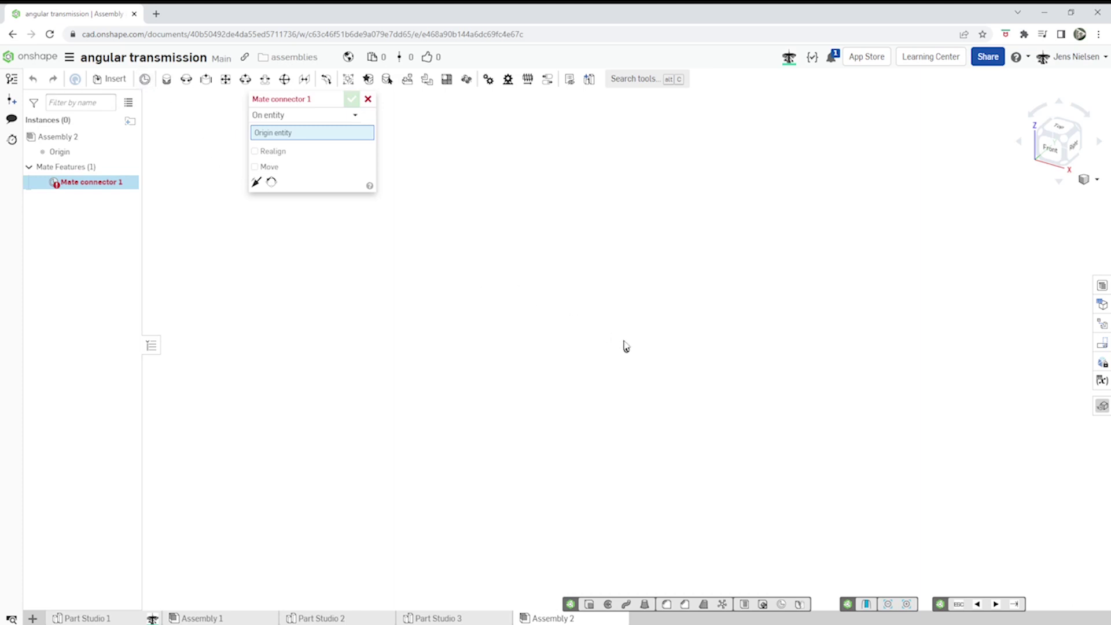
{"action": "left_click", "coordinate": [626, 347]}
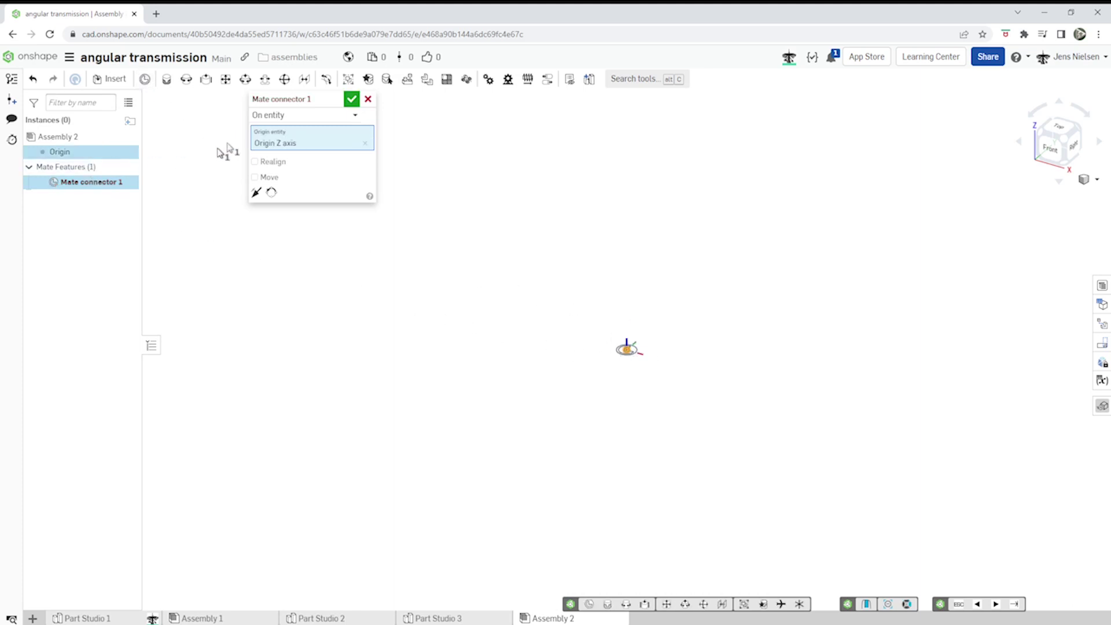
{"action": "left_click", "coordinate": [351, 101]}
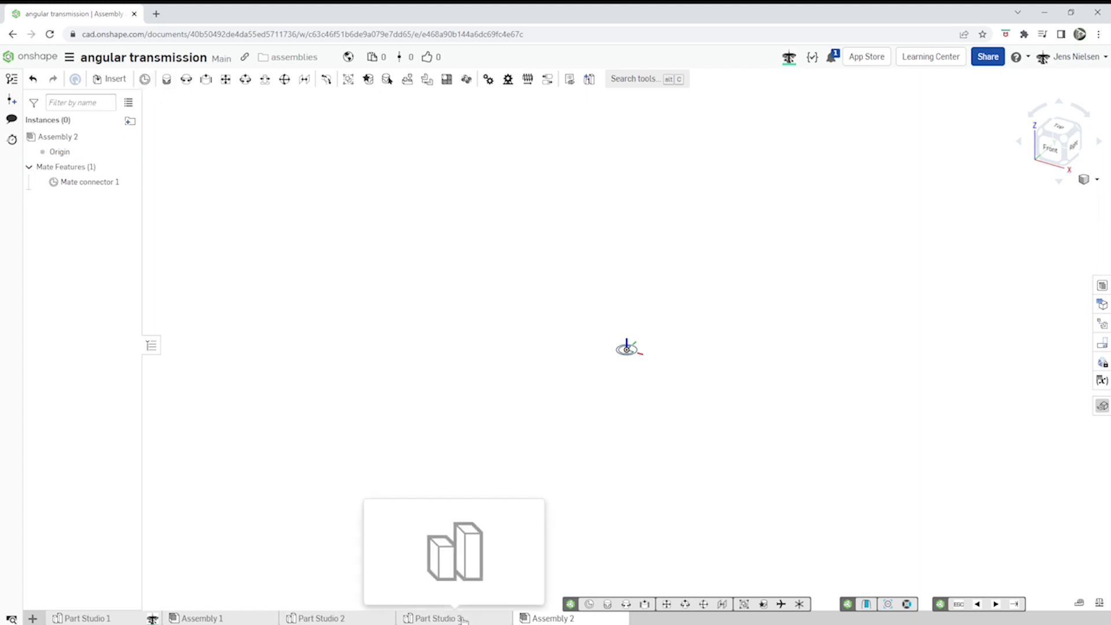
Step: Insert the disk and shaft from Part Studio 3 into Assembly 2 and drag them apart
{"action": "left_click", "coordinate": [116, 80]}
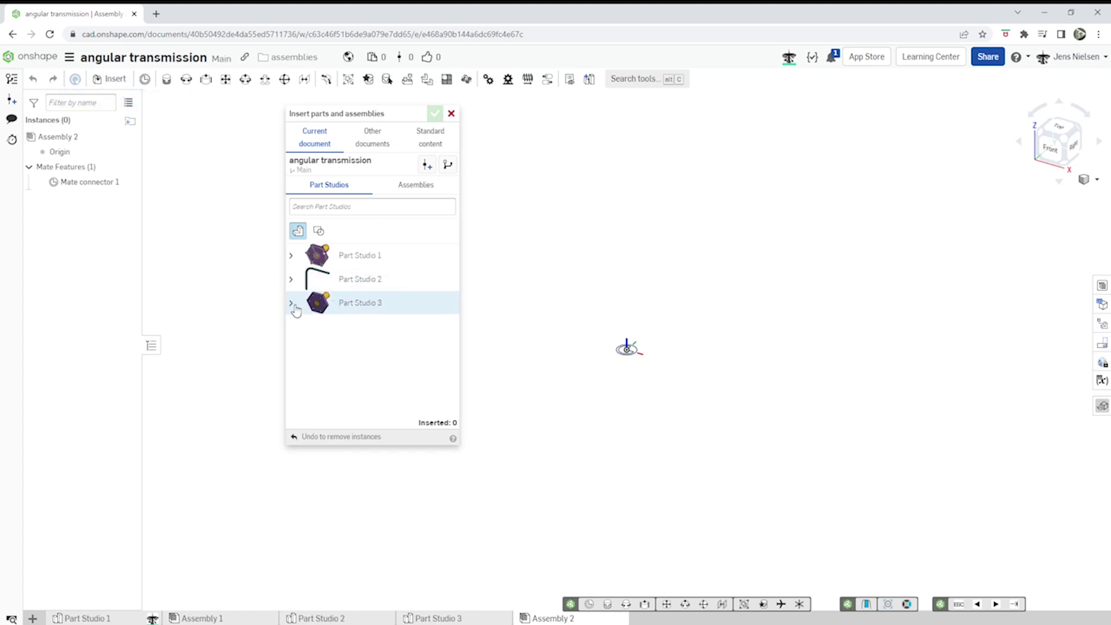
{"action": "left_click", "coordinate": [313, 307]}
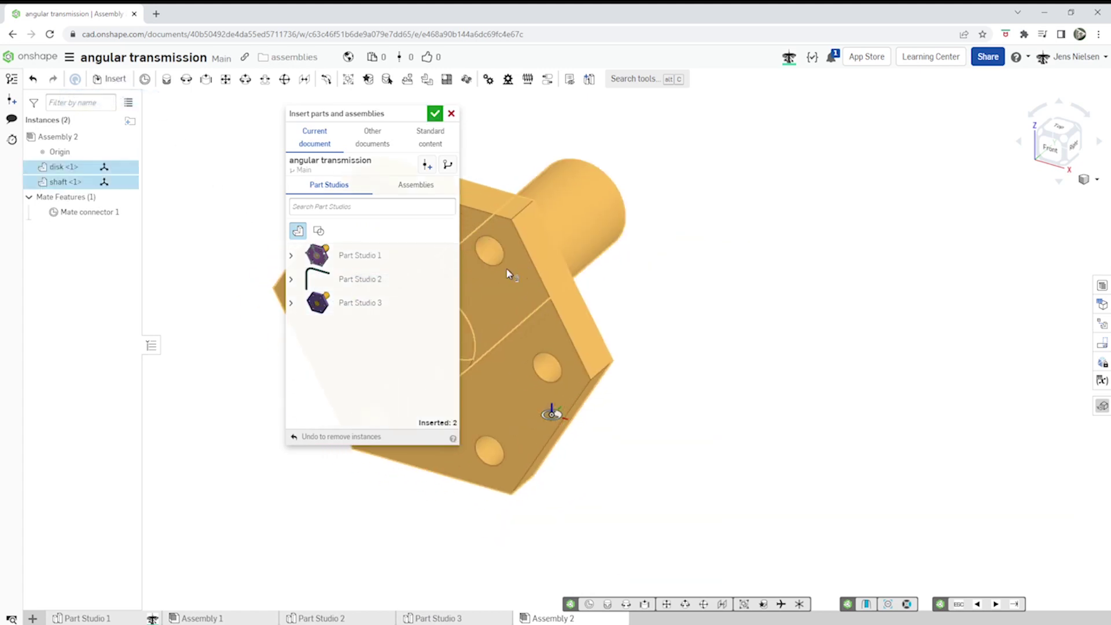
{"action": "left_click", "coordinate": [435, 113]}
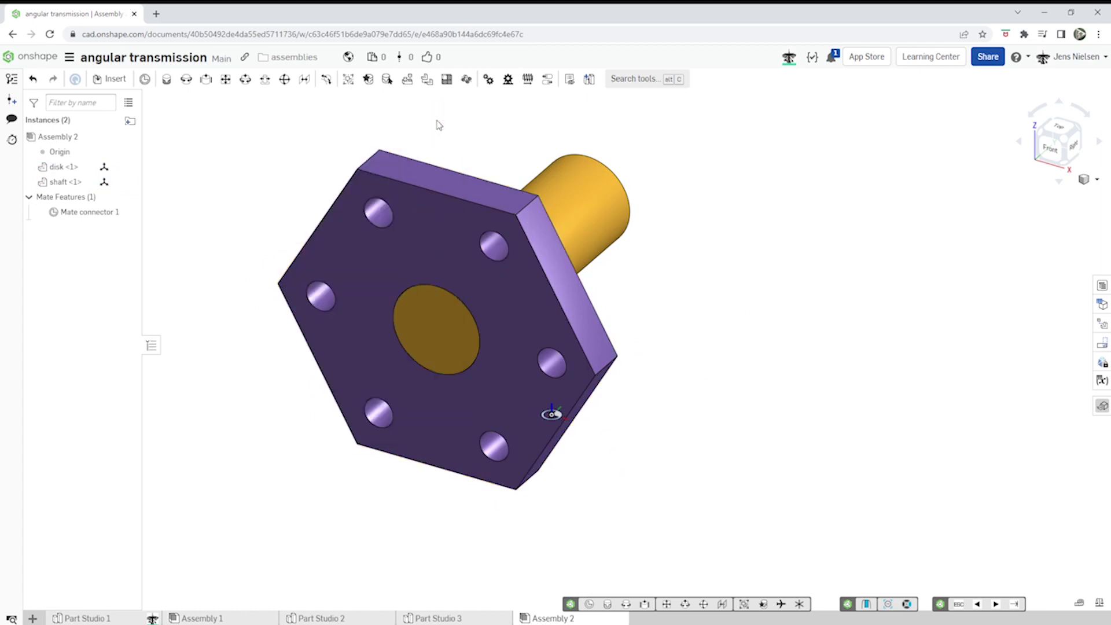
{"action": "left_click_drag", "start_coordinate": [525, 327], "coordinate": [264, 328]}
{"action": "left_click_drag", "start_coordinate": [487, 330], "coordinate": [399, 313]}
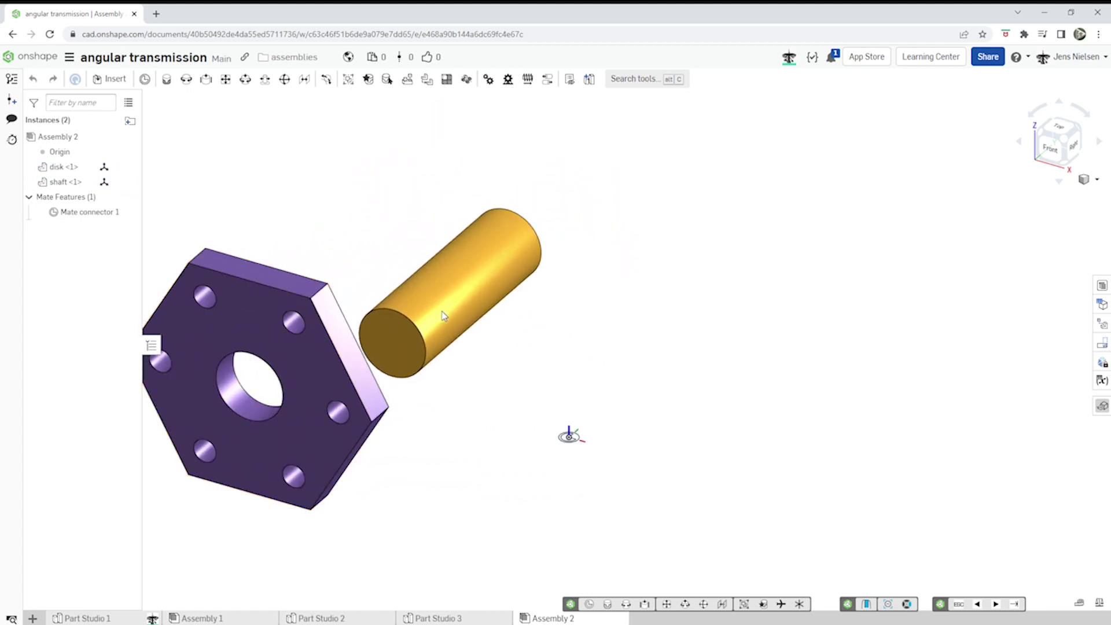
{"action": "right_click_drag", "start_coordinate": [660, 343], "coordinate": [660, 325]}
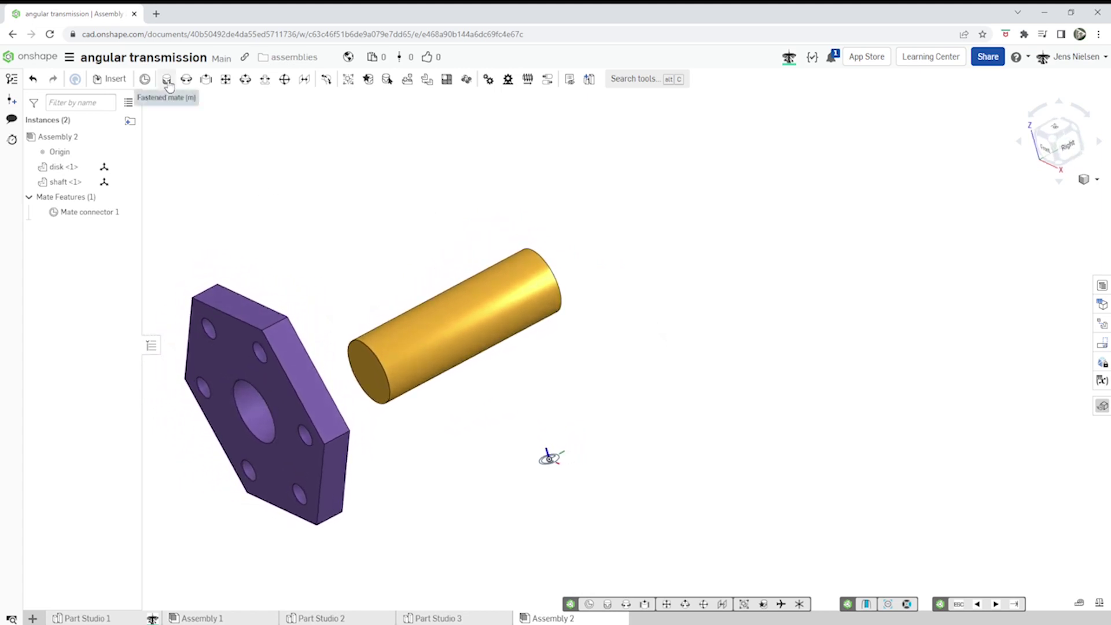
Step: Fasten the shaft's end-face connector to Mate connector 1 with the primary axis flipped
{"action": "left_click", "coordinate": [167, 79]}
{"action": "right_click_drag", "start_coordinate": [569, 213], "coordinate": [467, 320]}
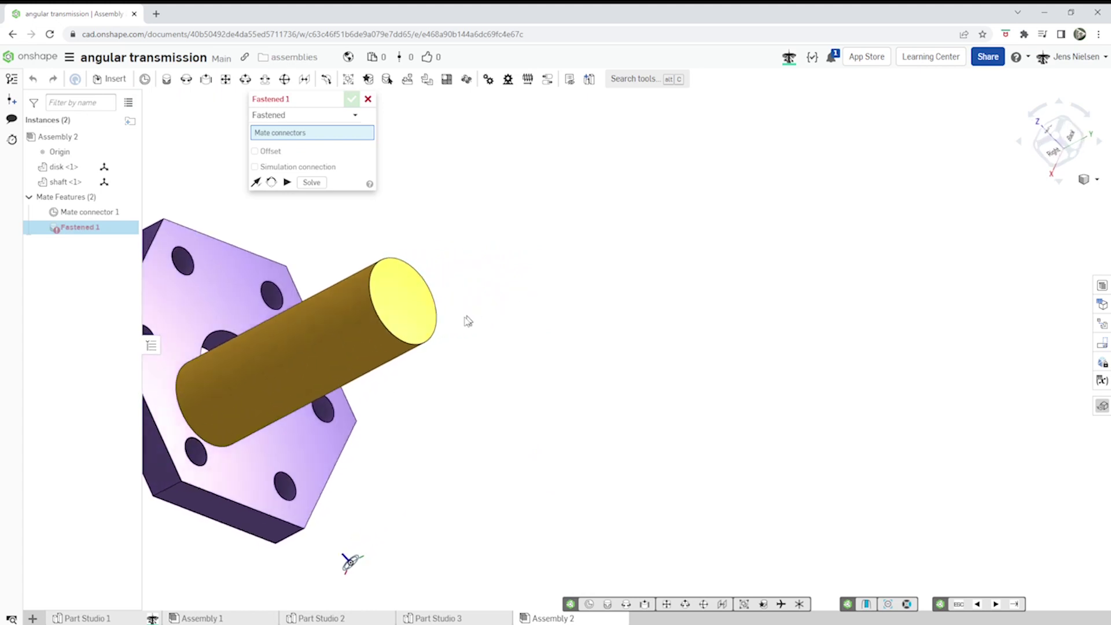
{"action": "left_click", "coordinate": [404, 302]}
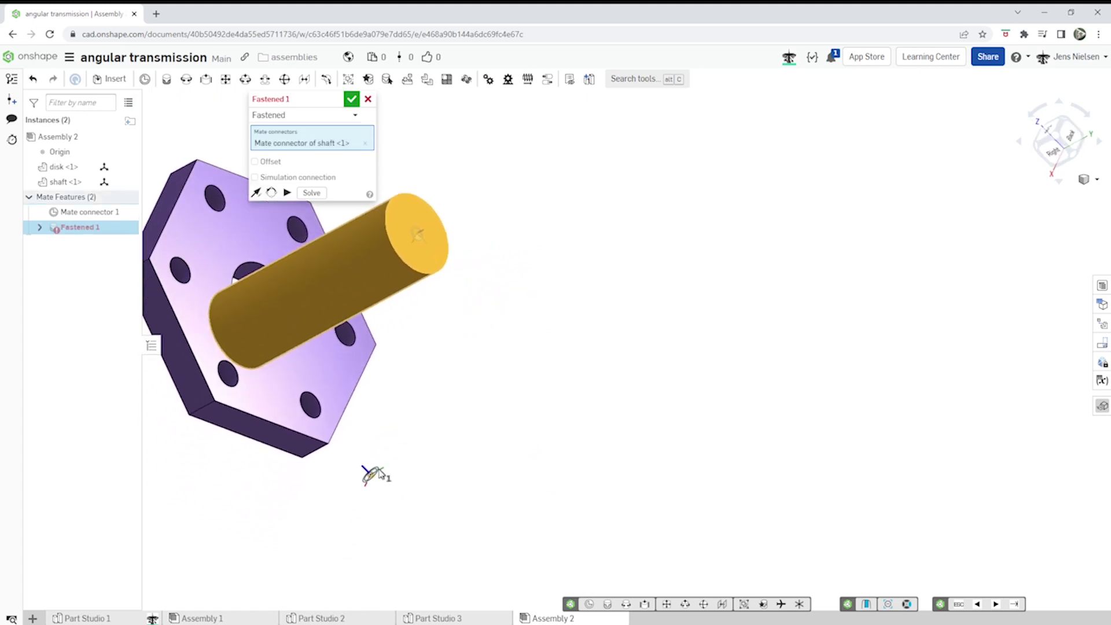
{"action": "left_click", "coordinate": [372, 470]}
{"action": "left_click", "coordinate": [469, 494]}
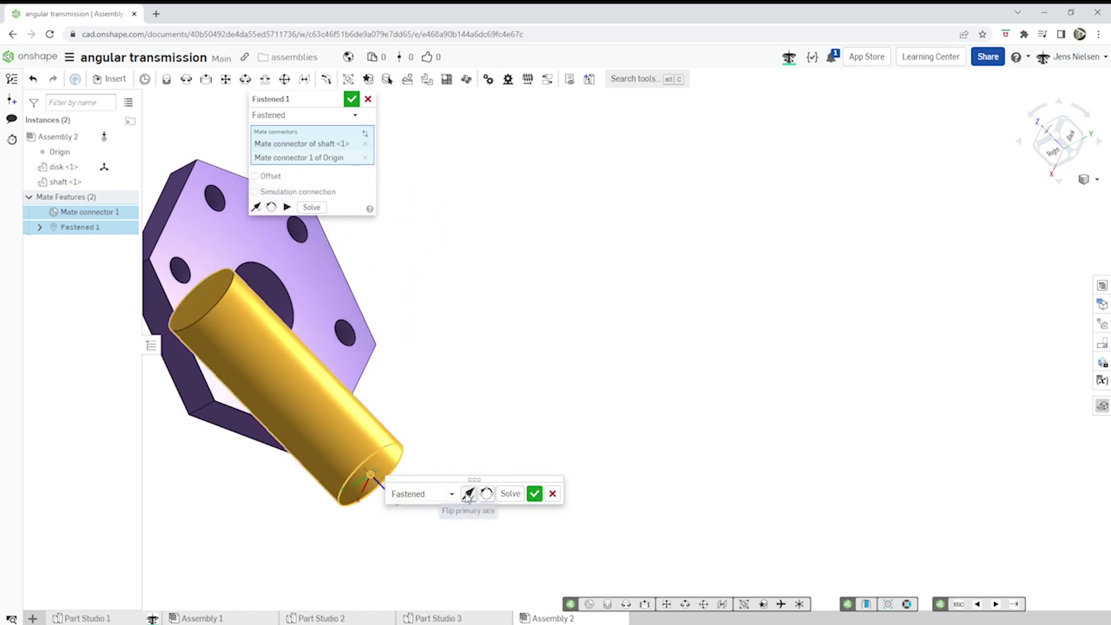
{"action": "right_click_drag", "start_coordinate": [591, 426], "coordinate": [555, 347]}
{"action": "left_click", "coordinate": [535, 493]}
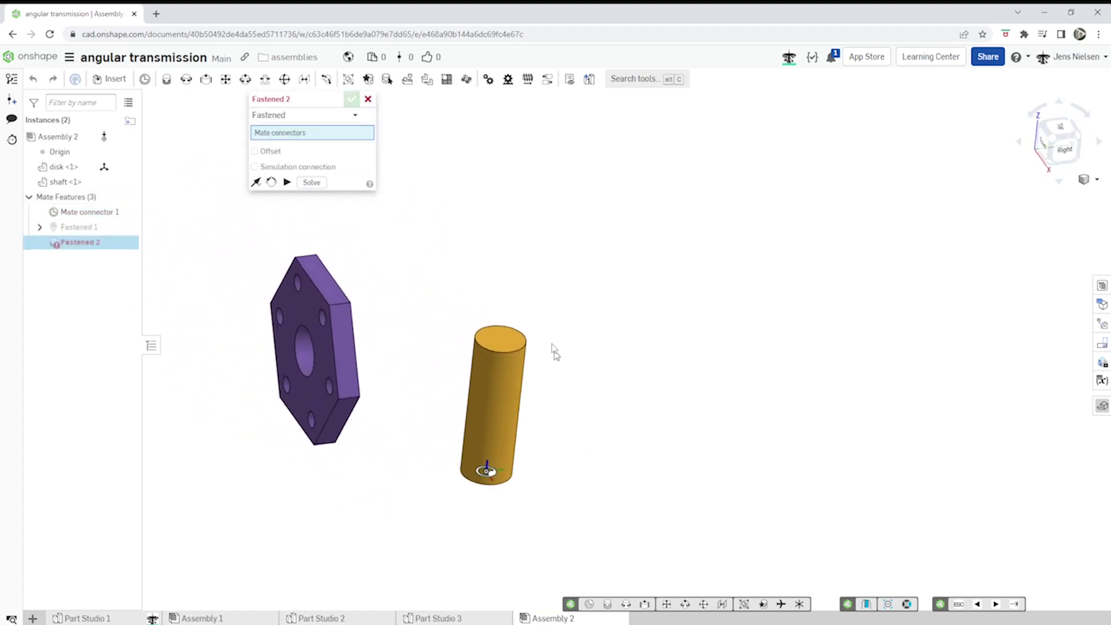
Step: Join the disk's centre-hole connector to the shaft's top with Revolute 1, cancelling the empty Revolute 2
{"action": "left_click", "coordinate": [355, 116]}
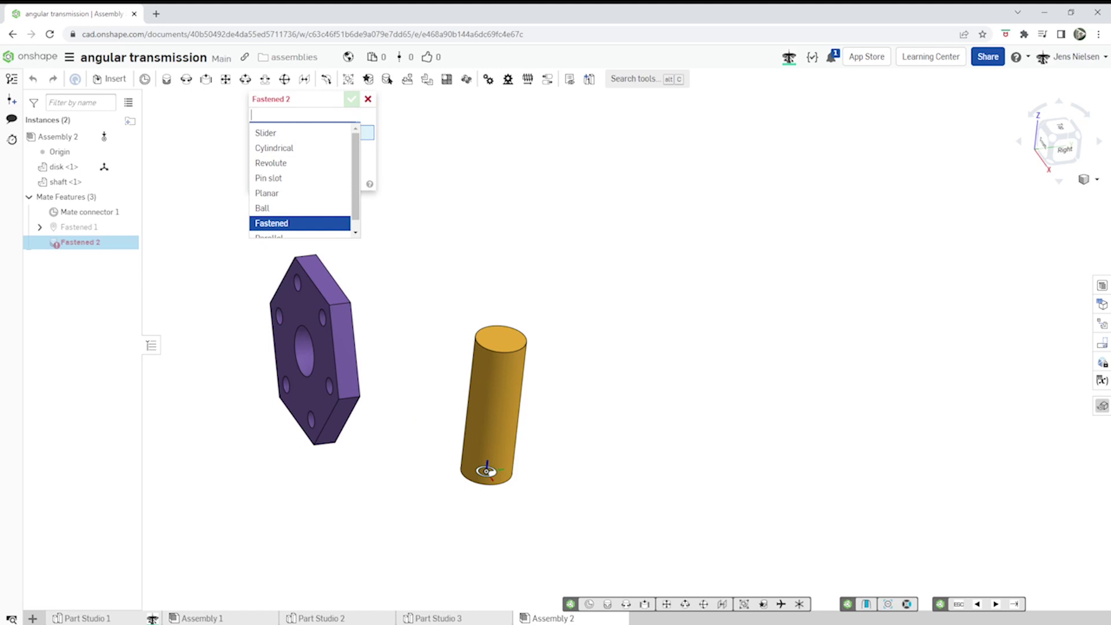
{"action": "left_click", "coordinate": [298, 164]}
{"action": "scroll", "coordinate": [290, 302], "scroll_direction": "up", "scroll_amount": 3}
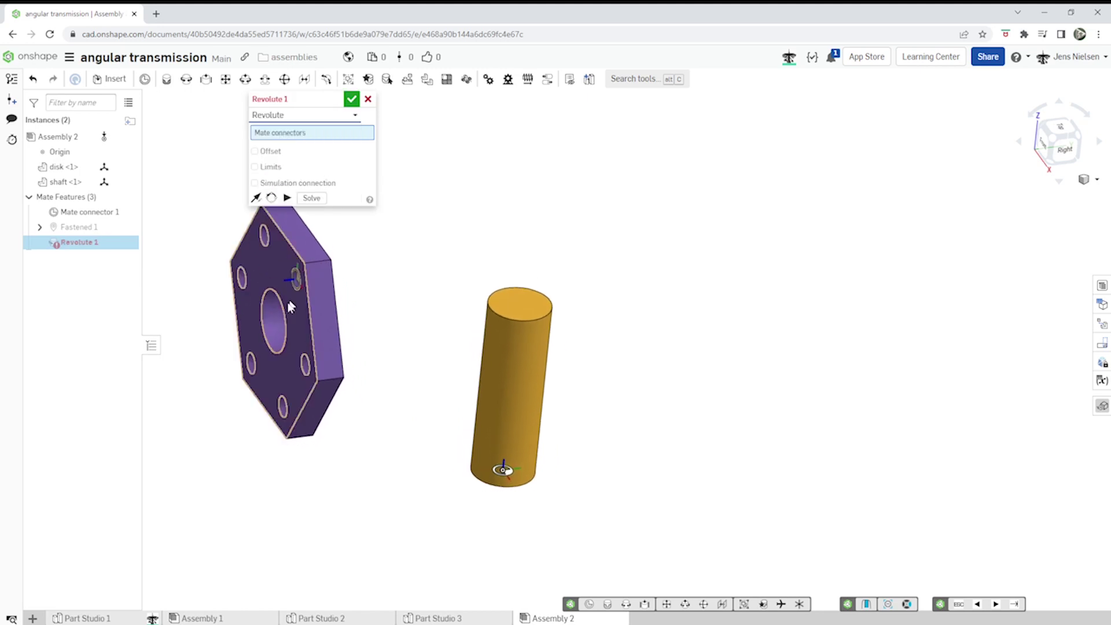
{"action": "left_click", "coordinate": [284, 324]}
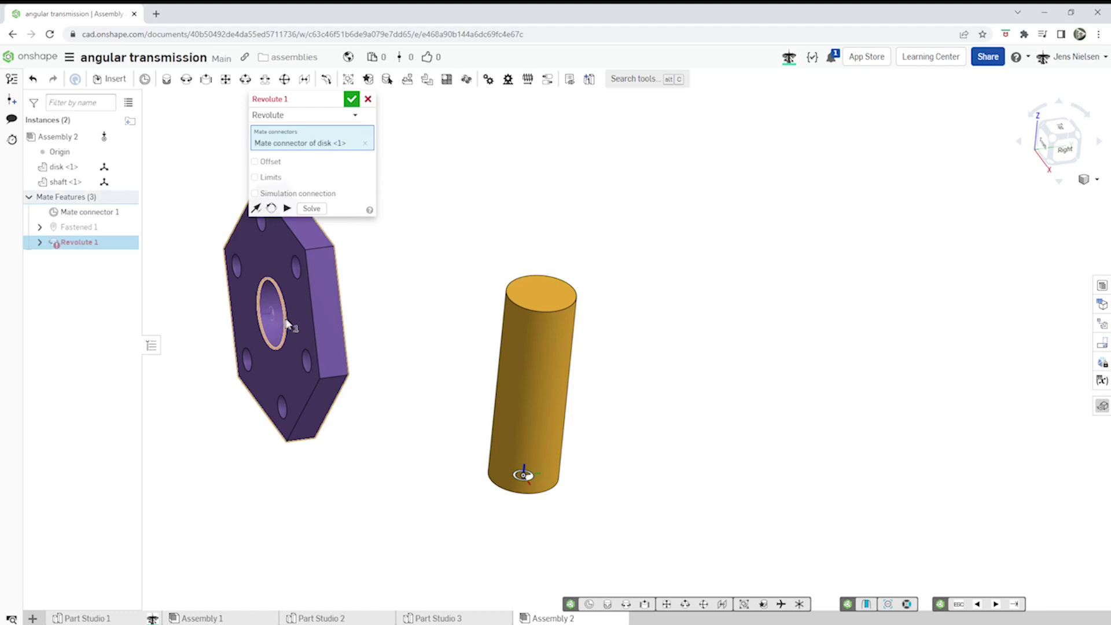
{"action": "left_click", "coordinate": [529, 316]}
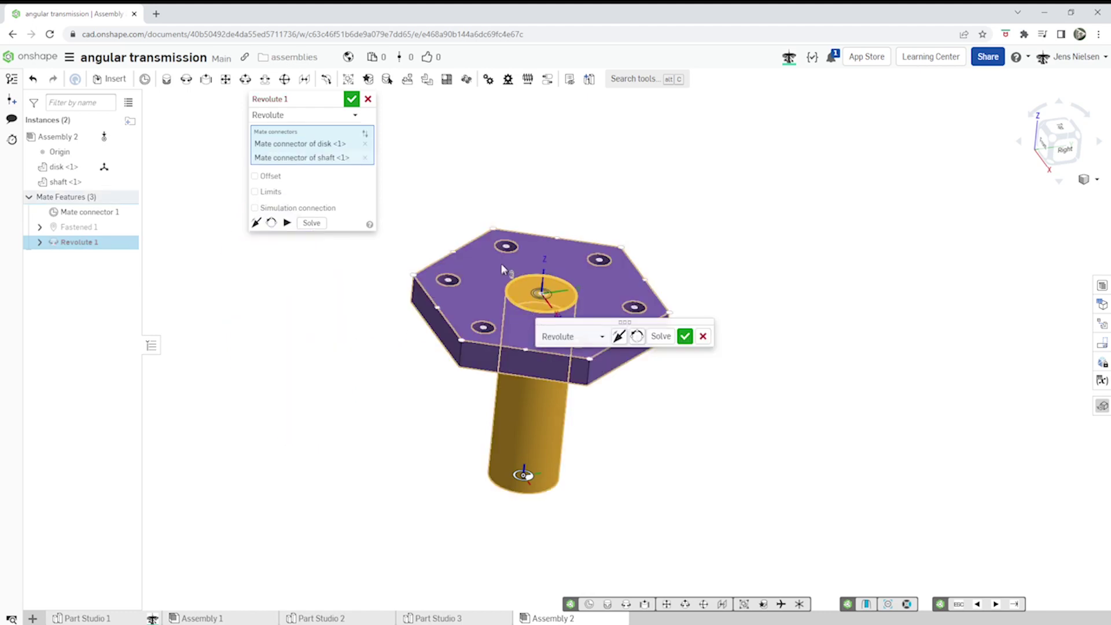
{"action": "left_click", "coordinate": [683, 333]}
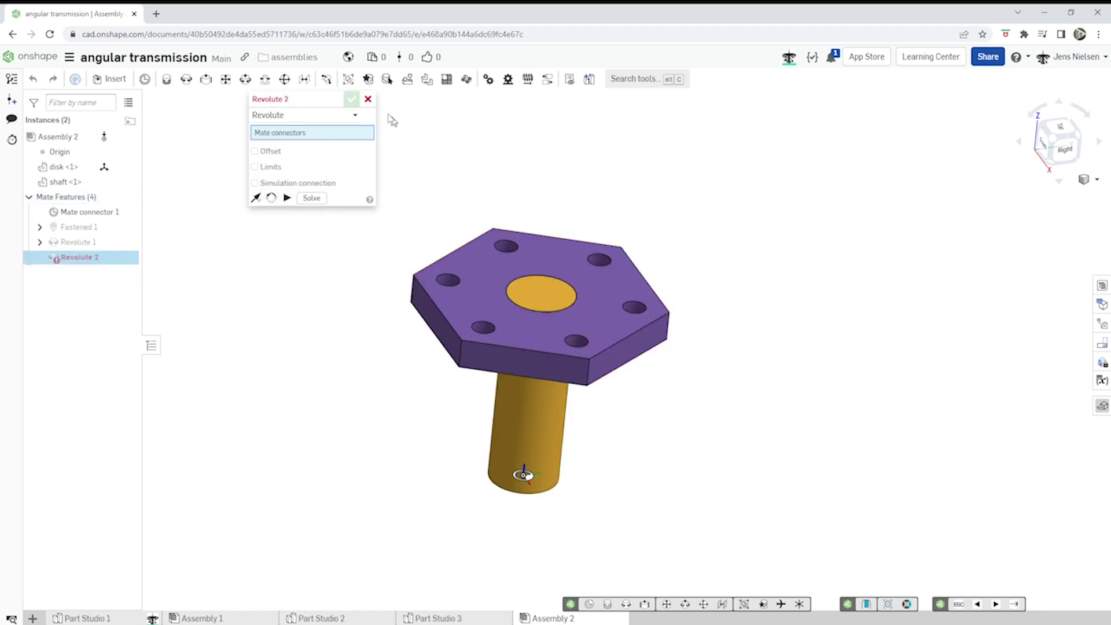
{"action": "left_click", "coordinate": [368, 99]}
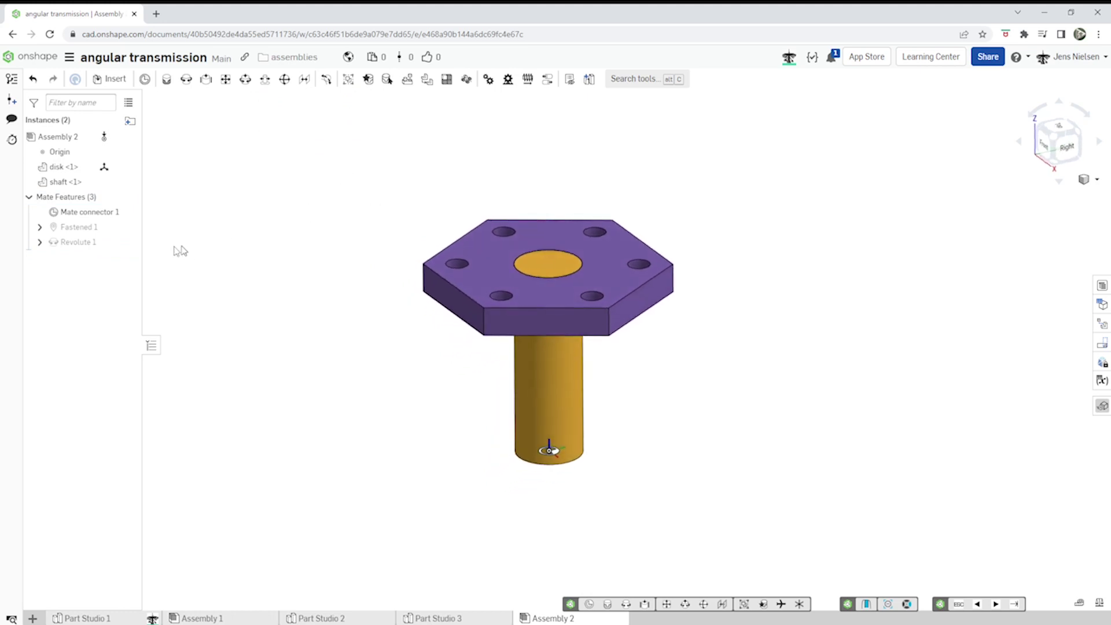
{"action": "right_click", "coordinate": [94, 250]}
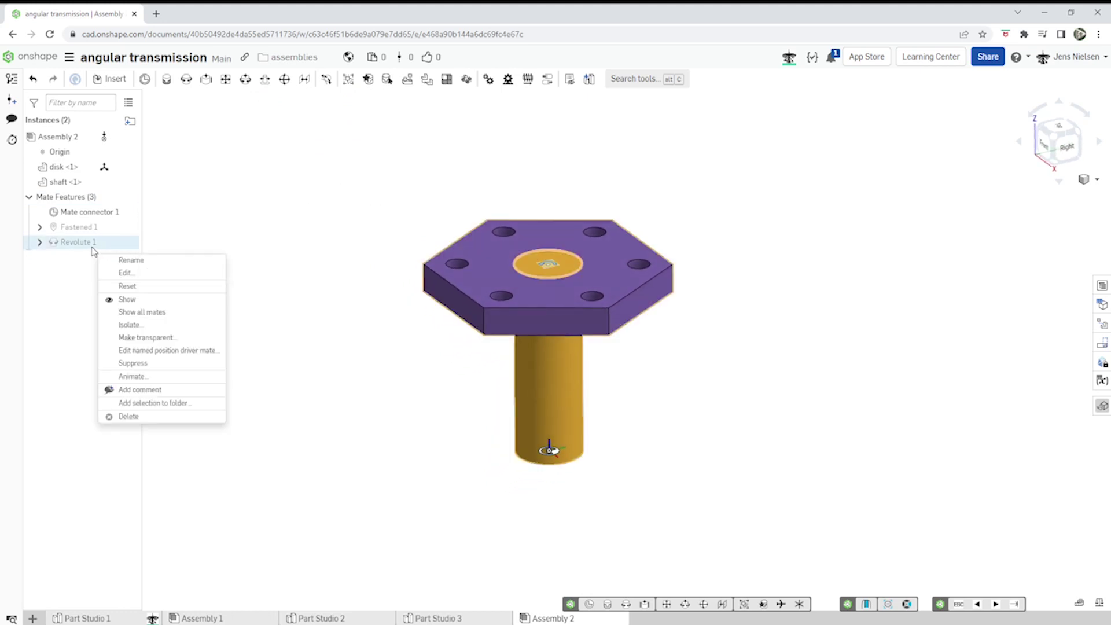
{"action": "left_click", "coordinate": [142, 375]}
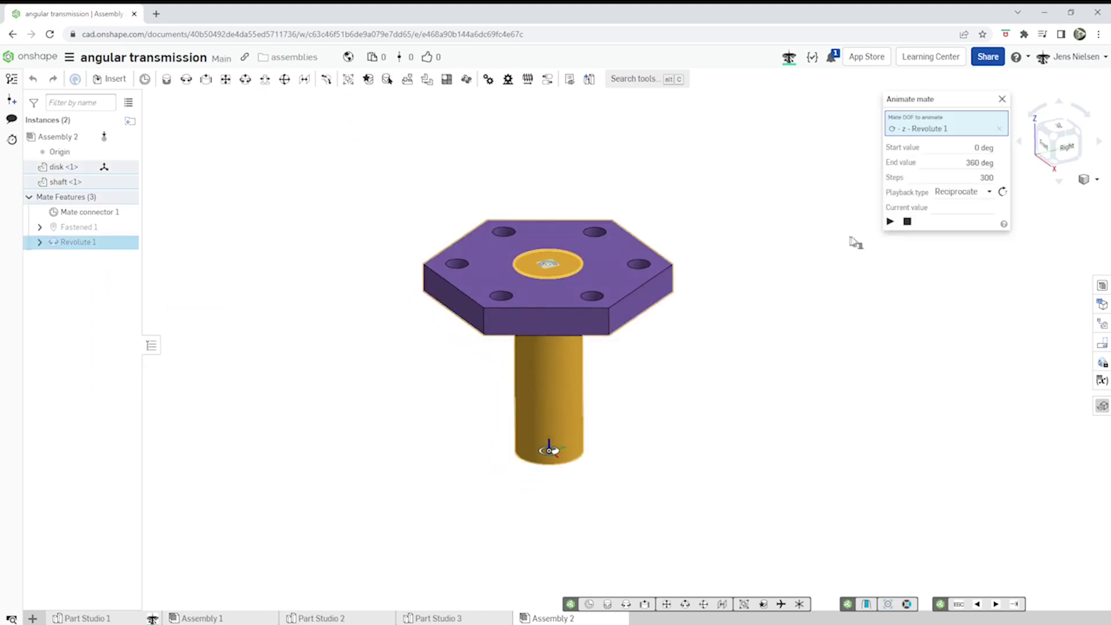
{"action": "left_click", "coordinate": [890, 221]}
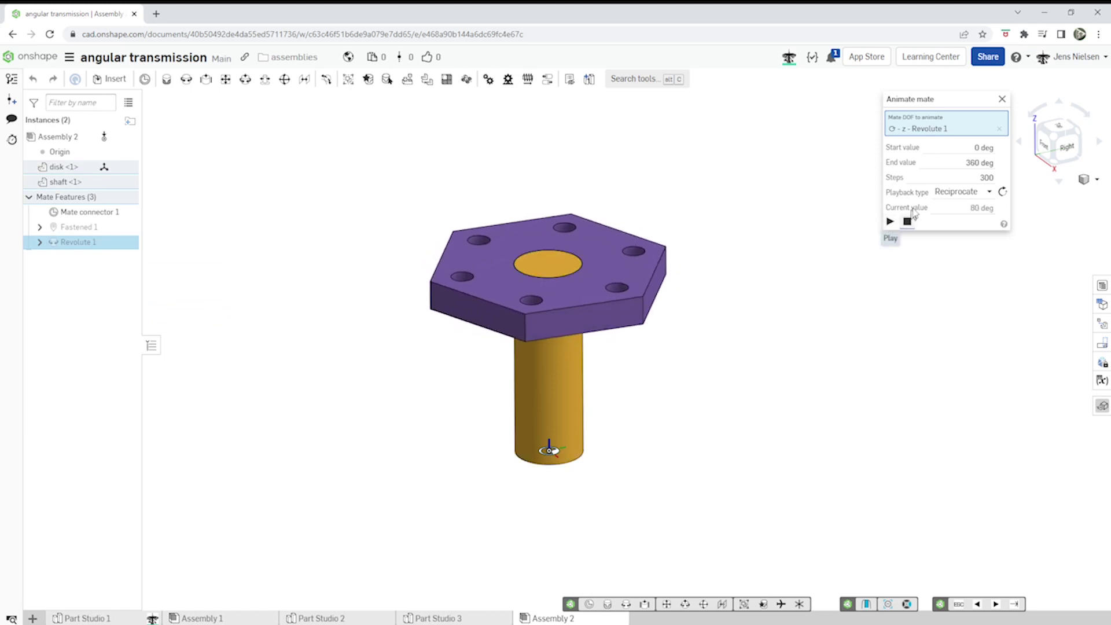
{"action": "left_click", "coordinate": [1002, 99]}
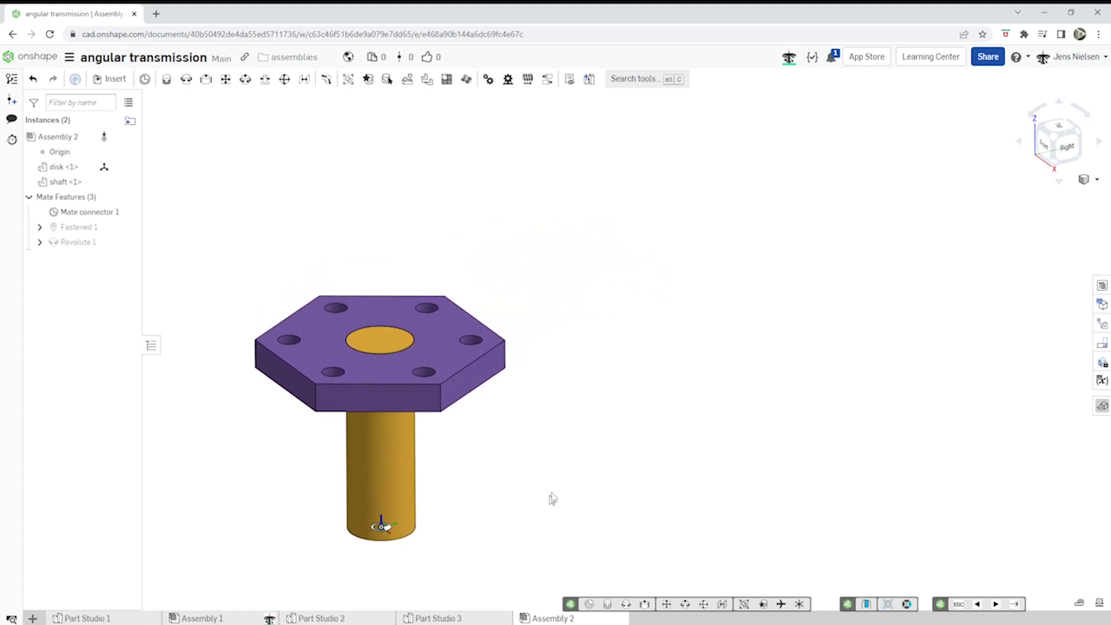
Step: Insert a second disk and shaft from Part Studio 3 and drag them apart
{"action": "left_click", "coordinate": [107, 79]}
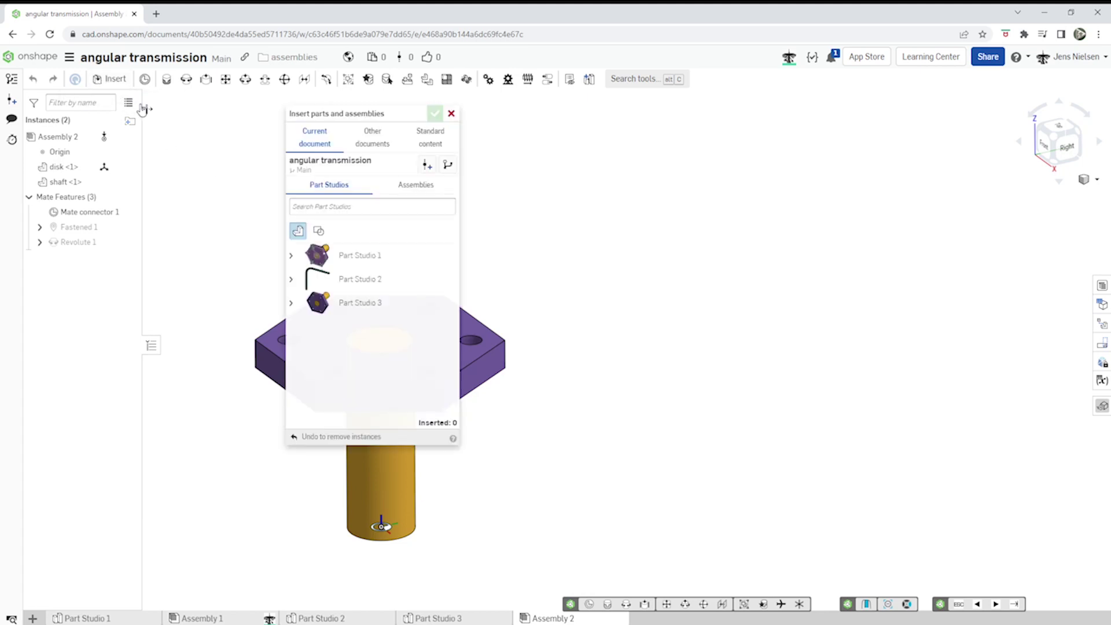
{"action": "left_click", "coordinate": [348, 305]}
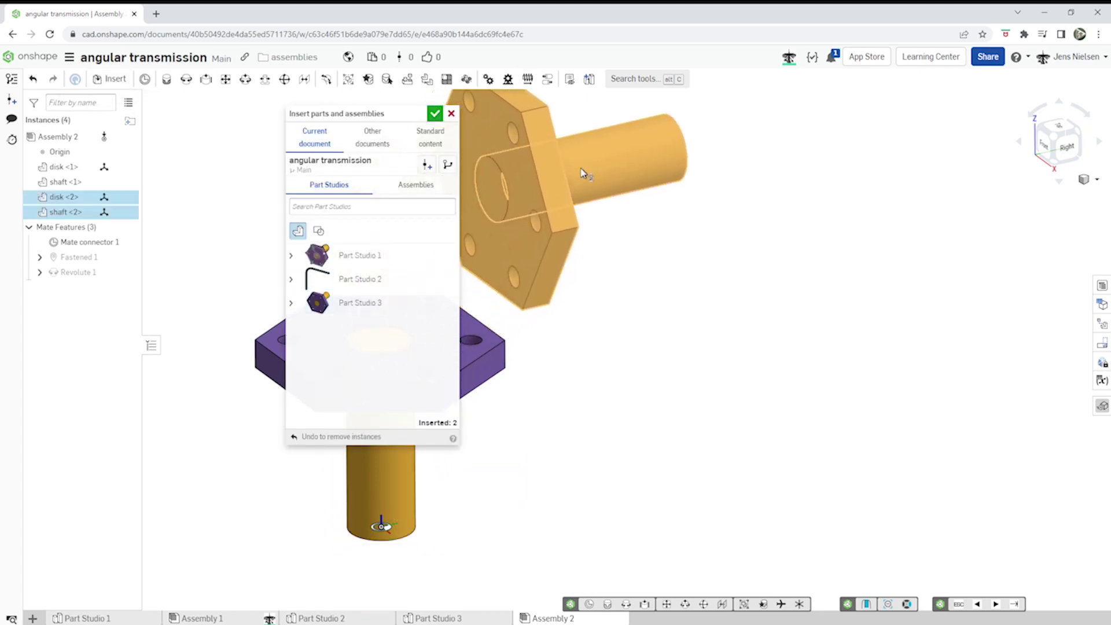
{"action": "left_click", "coordinate": [585, 175]}
{"action": "left_click", "coordinate": [435, 114]}
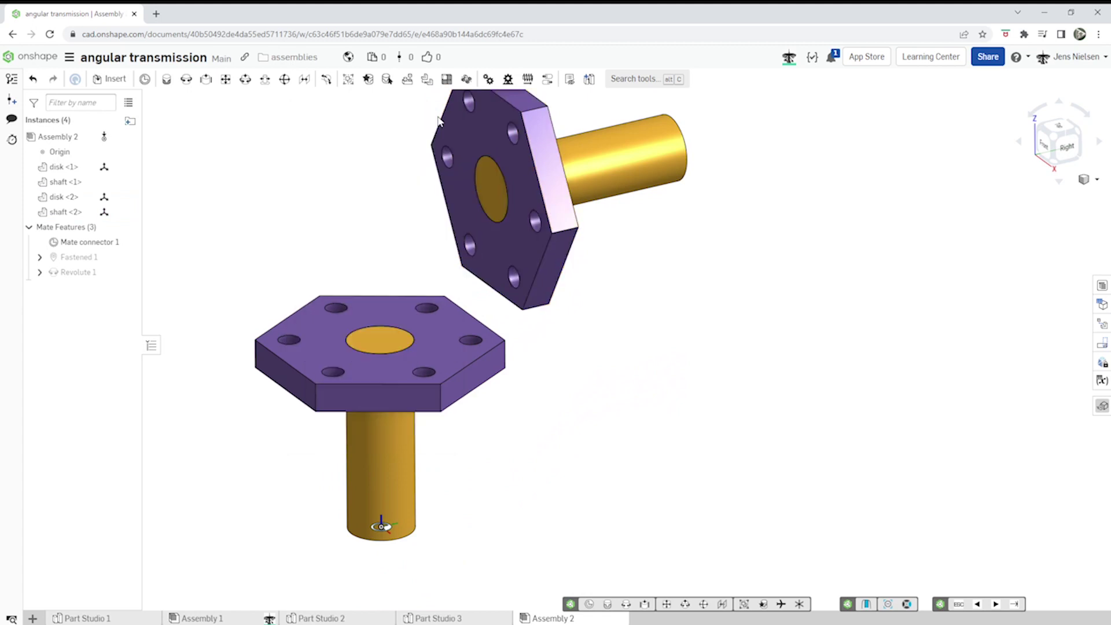
{"action": "key", "text": "f"}
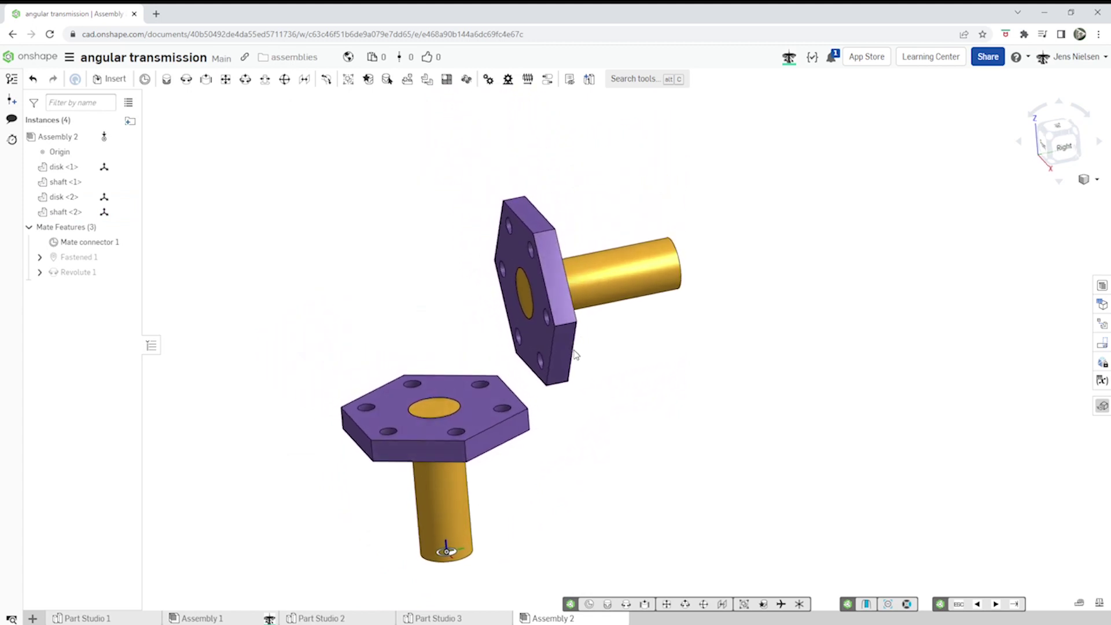
{"action": "left_click_drag", "start_coordinate": [556, 344], "coordinate": [472, 281]}
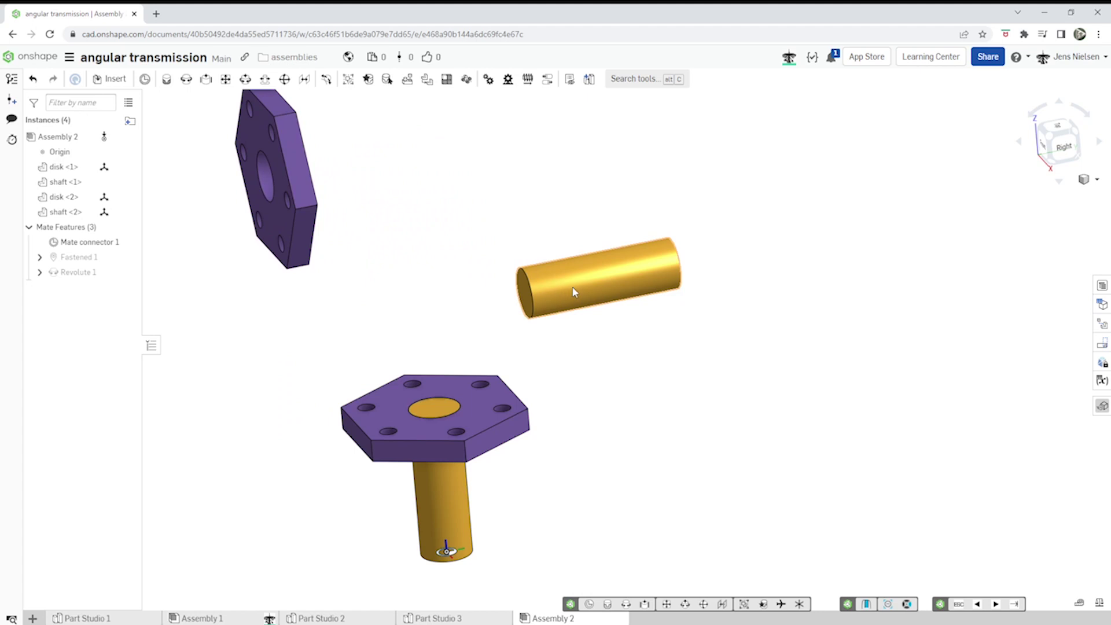
{"action": "left_click_drag", "start_coordinate": [575, 290], "coordinate": [443, 192]}
{"action": "right_click_drag", "start_coordinate": [564, 441], "coordinate": [504, 580]}
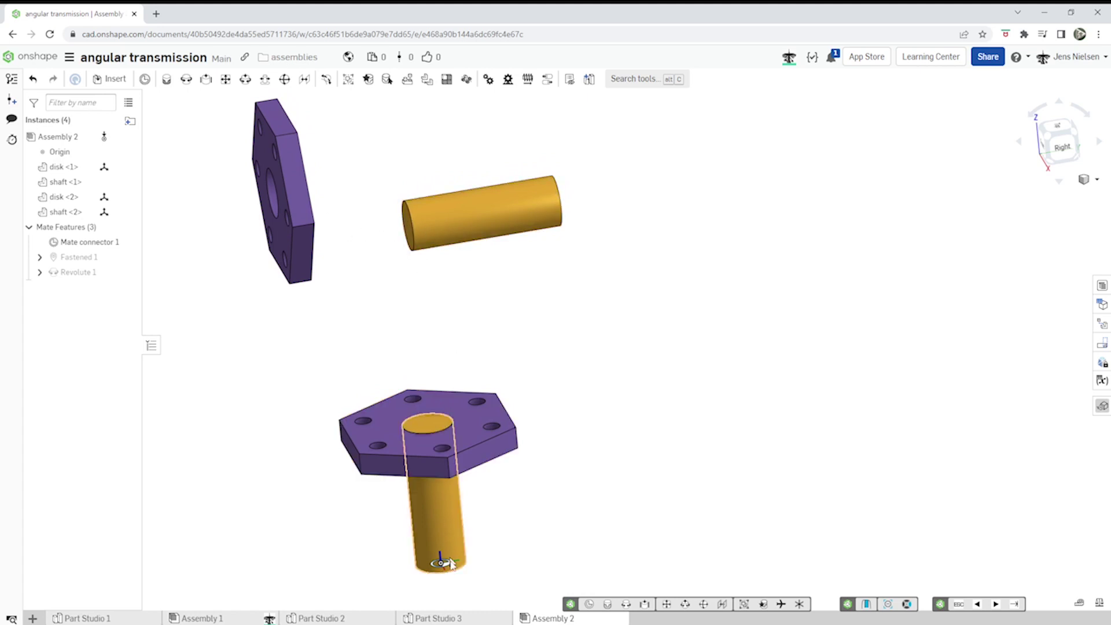
Step: Inspect the lower shaft's end connector and Mate connector 1's options, then begin a new mate connector
{"action": "left_click", "coordinate": [450, 569]}
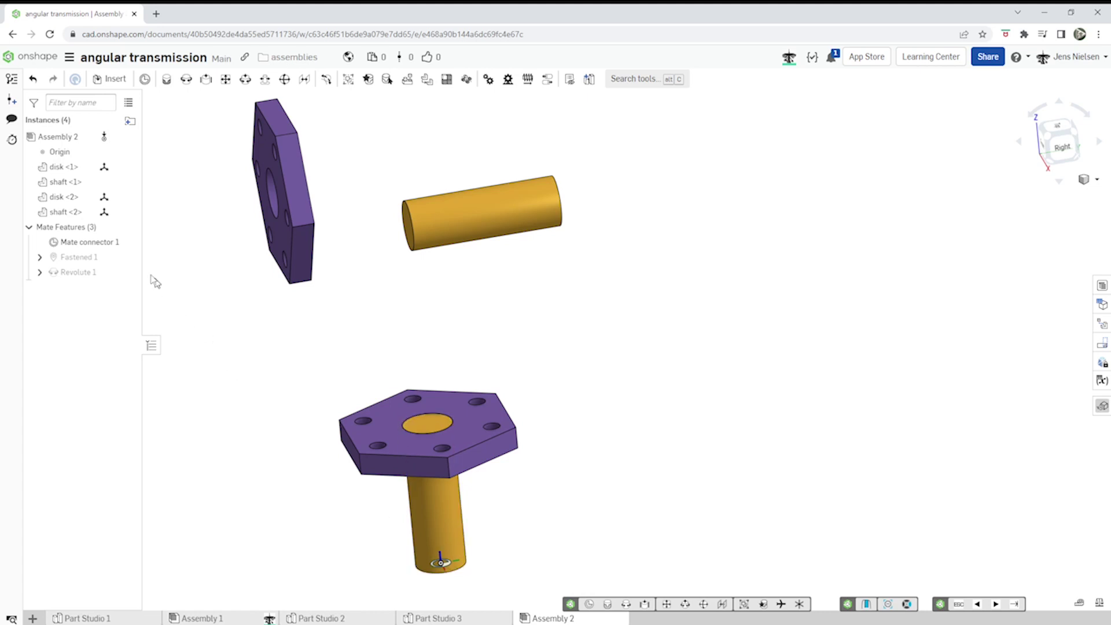
{"action": "right_click", "coordinate": [114, 245]}
{"action": "left_click", "coordinate": [252, 332]}
{"action": "left_click", "coordinate": [145, 79]}
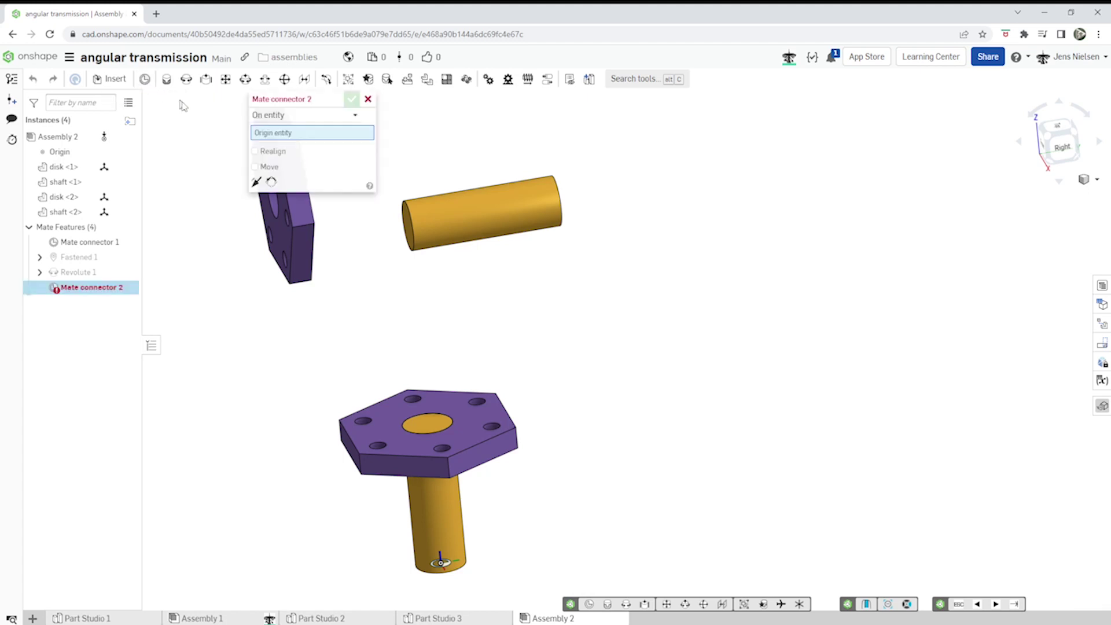
Step: Base the new mate connector on the origin, offset 333 mm in X and Z
{"action": "left_click", "coordinate": [60, 152]}
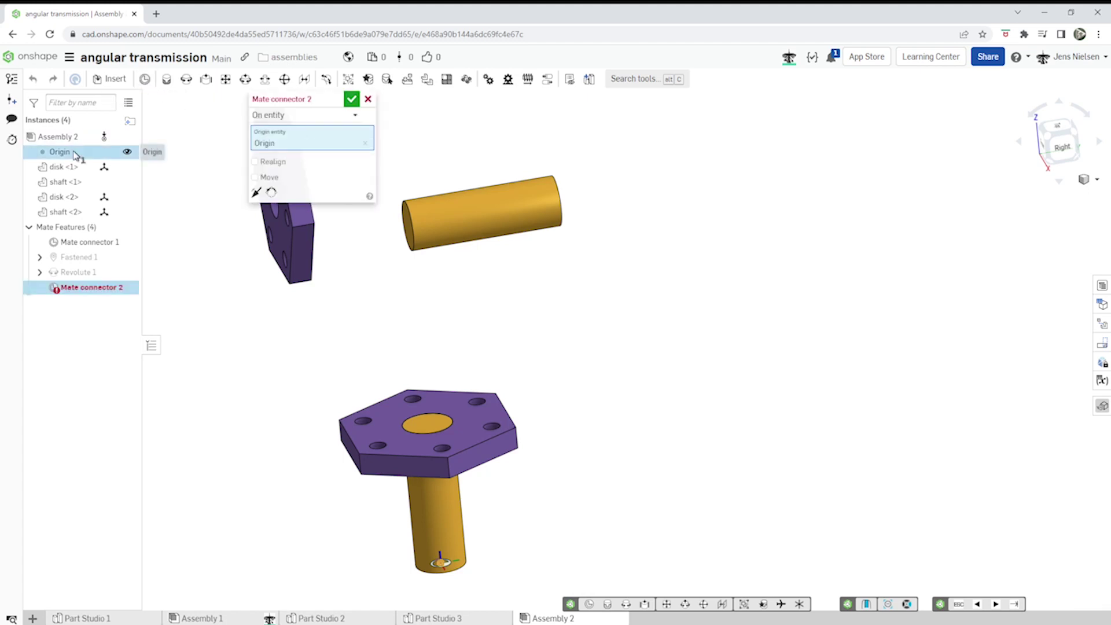
{"action": "left_click", "coordinate": [255, 177]}
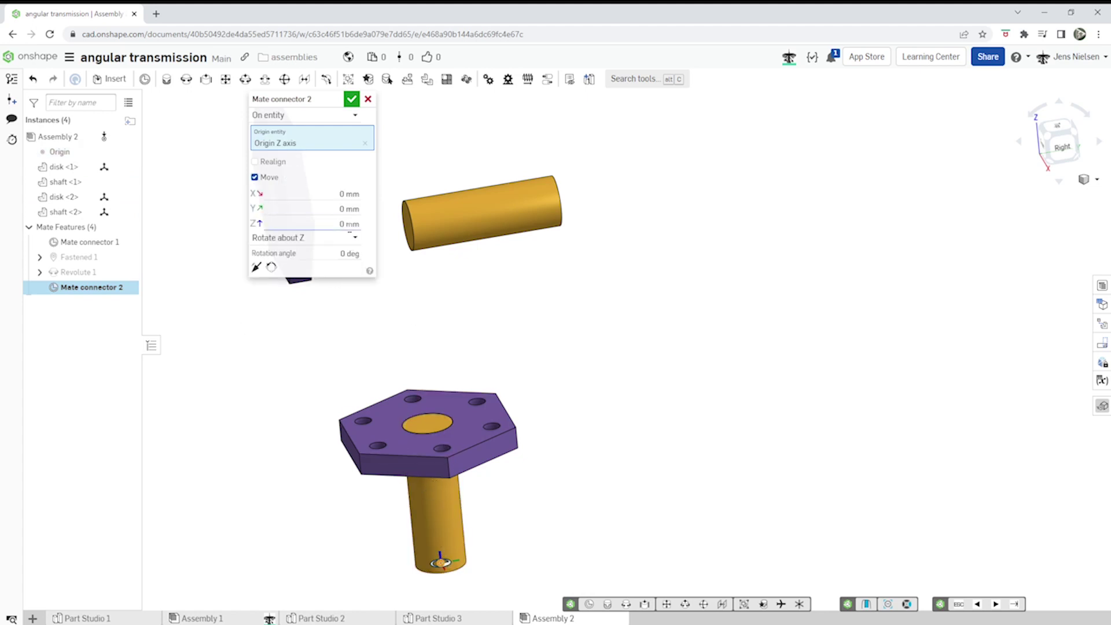
{"action": "left_click", "coordinate": [348, 224]}
{"action": "type", "text": "3"}
{"action": "key", "text": "Left"}
{"action": "key", "text": "Left"}
{"action": "key", "text": "Left"}
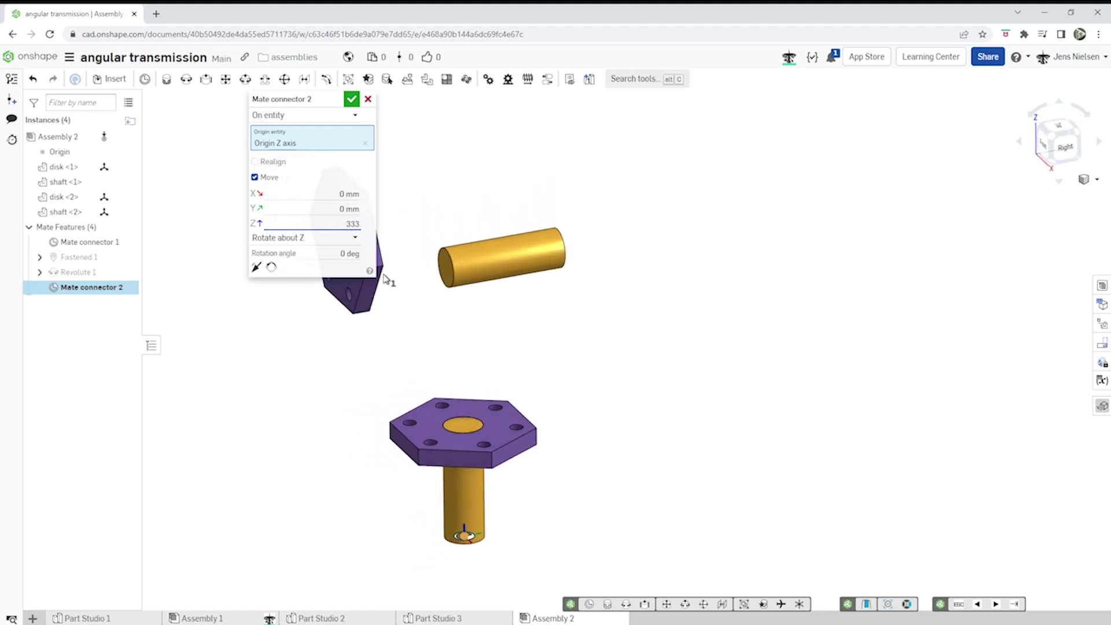
{"action": "left_click", "coordinate": [349, 194]}
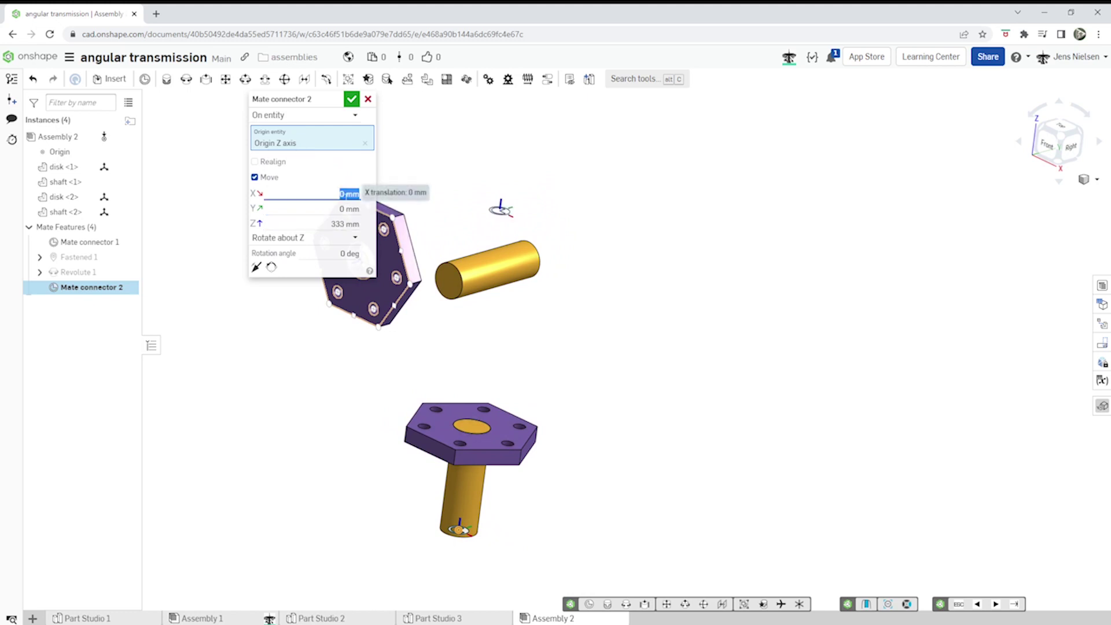
{"action": "type", "text": "333"}
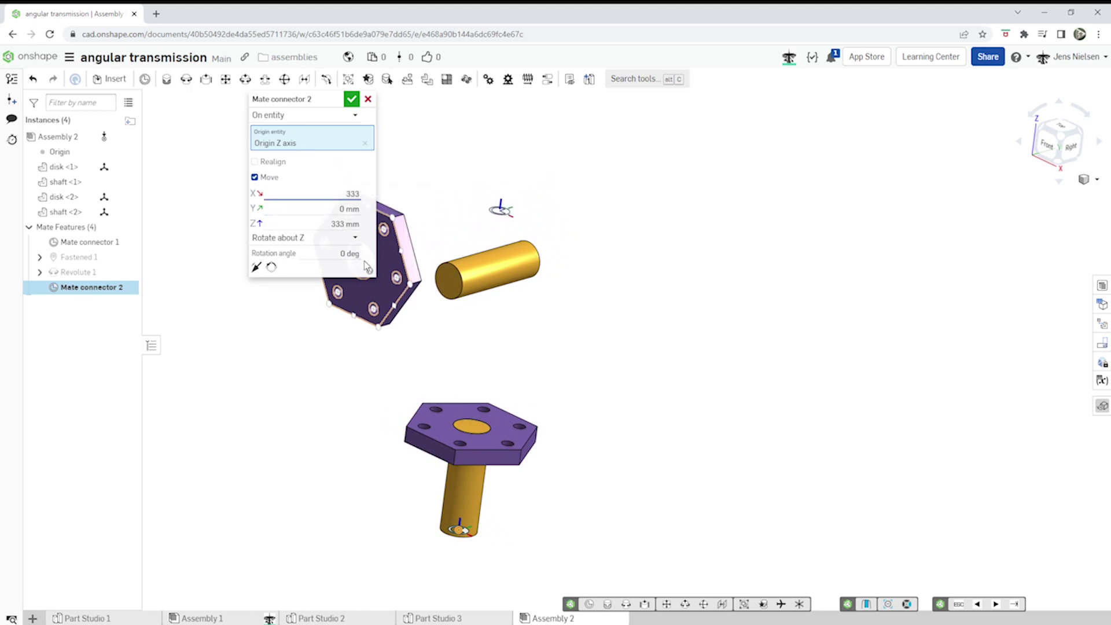
{"action": "key", "text": "Return"}
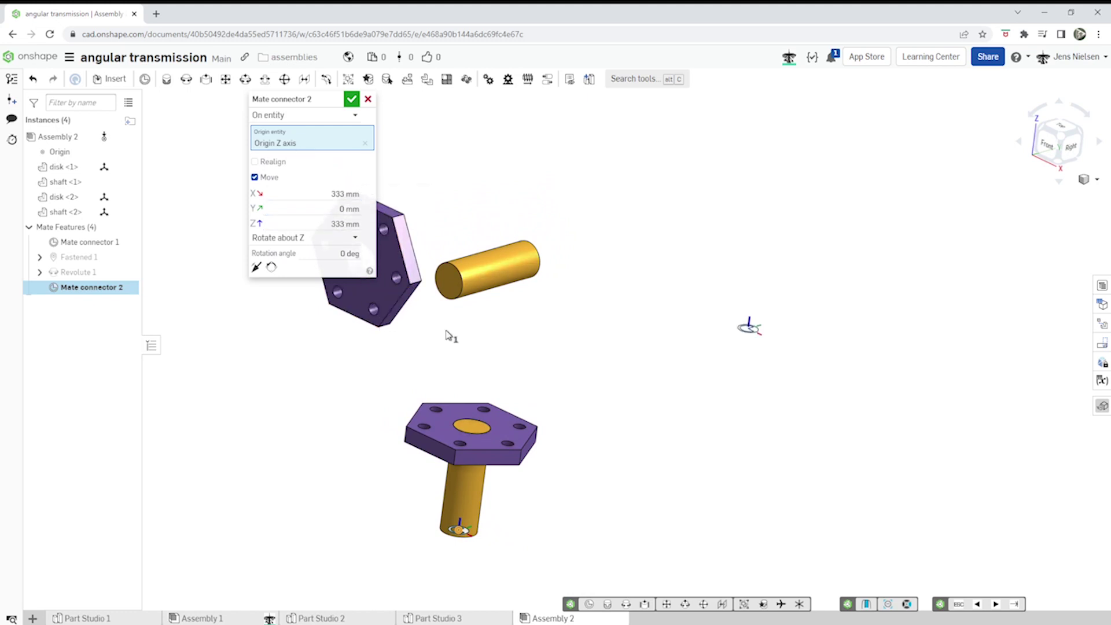
{"action": "right_click_drag", "start_coordinate": [695, 376], "coordinate": [790, 321]}
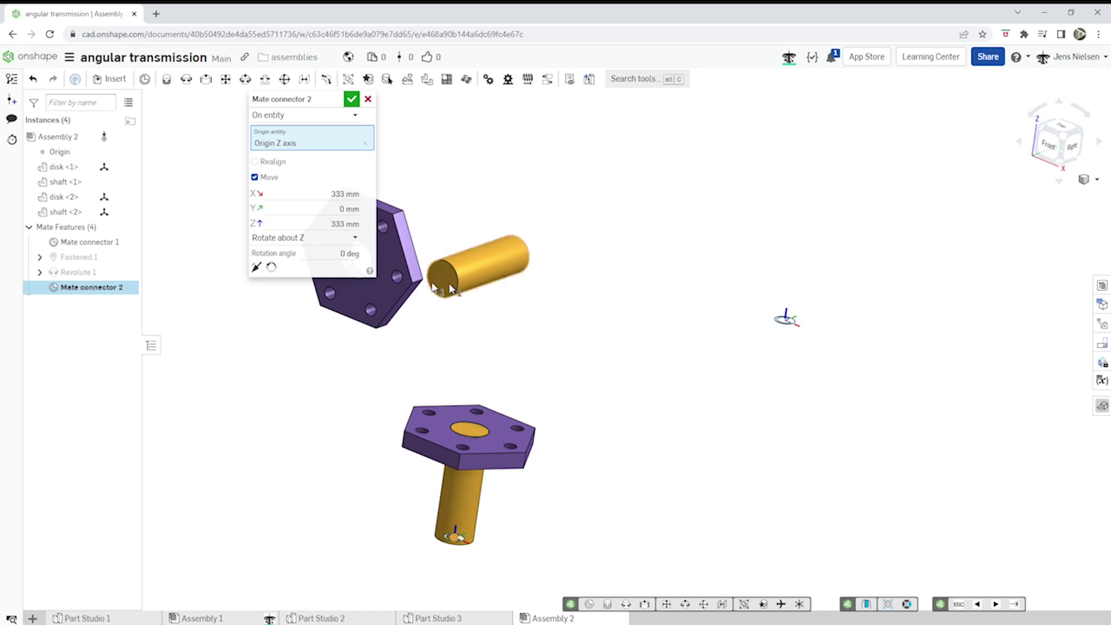
Step: Rotate the connector -90 deg about Y and confirm it as Mate connector 2
{"action": "left_click", "coordinate": [354, 239]}
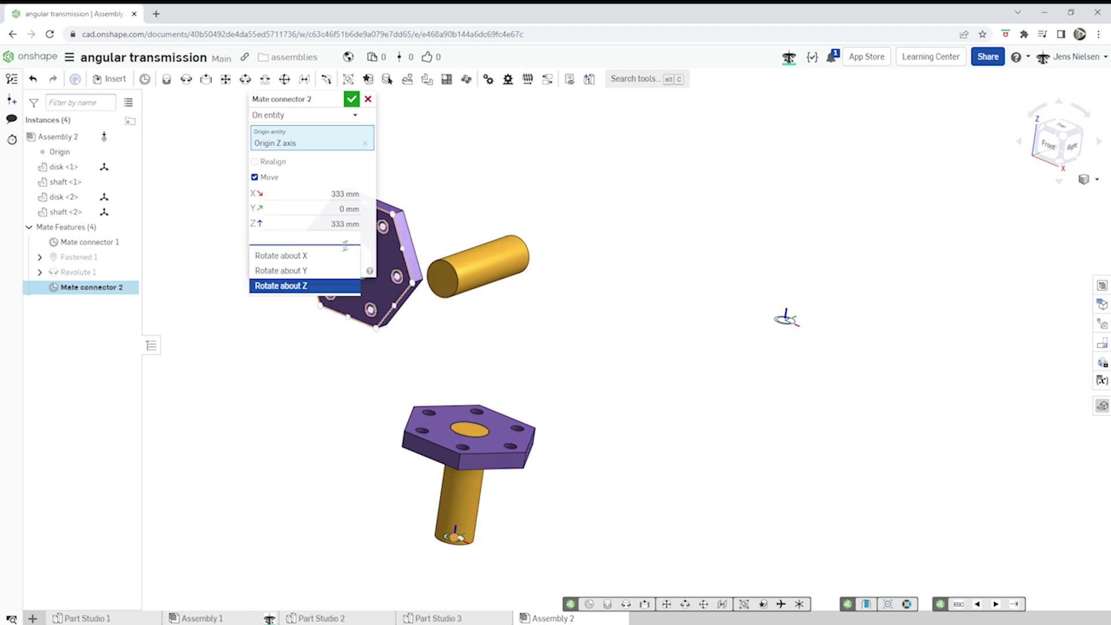
{"action": "left_click", "coordinate": [316, 270]}
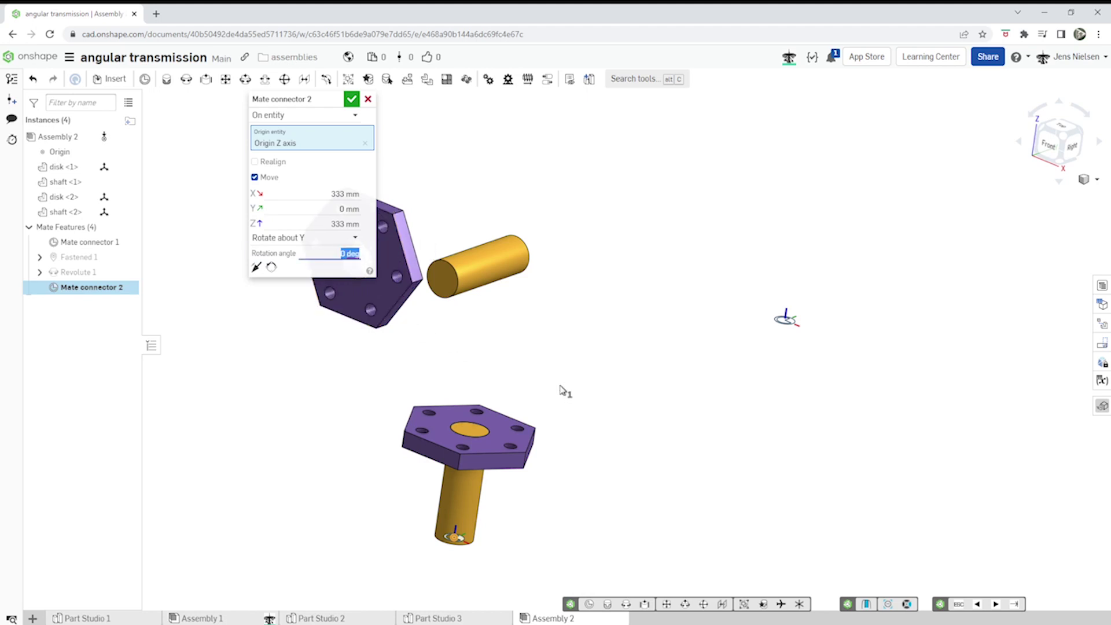
{"action": "key", "text": "BackSpace"}
{"action": "key", "text": "Return"}
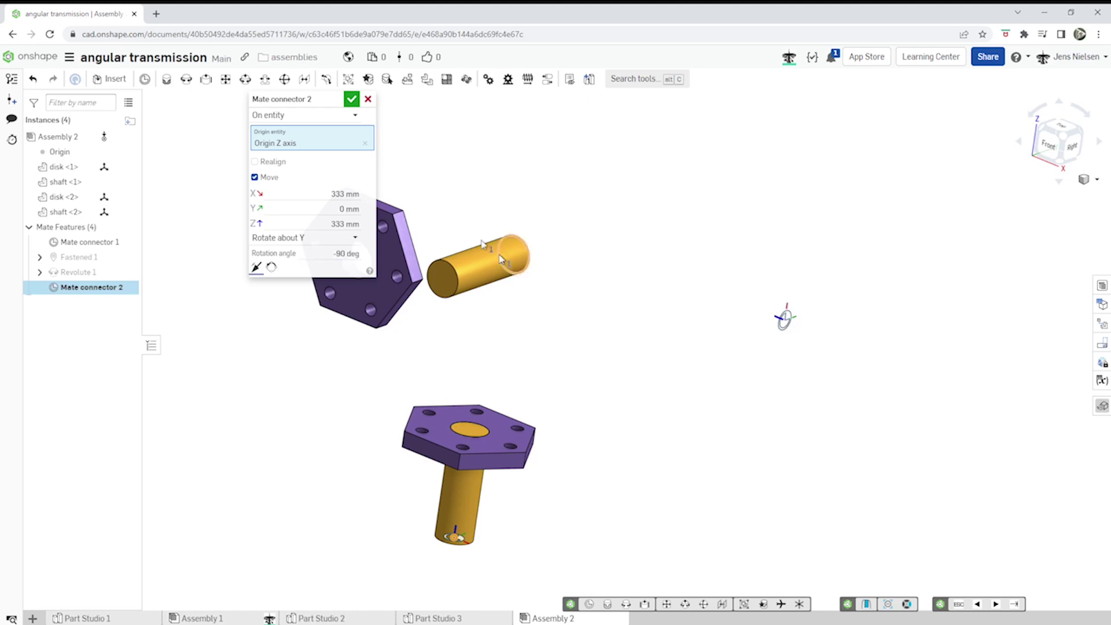
{"action": "left_click", "coordinate": [351, 100]}
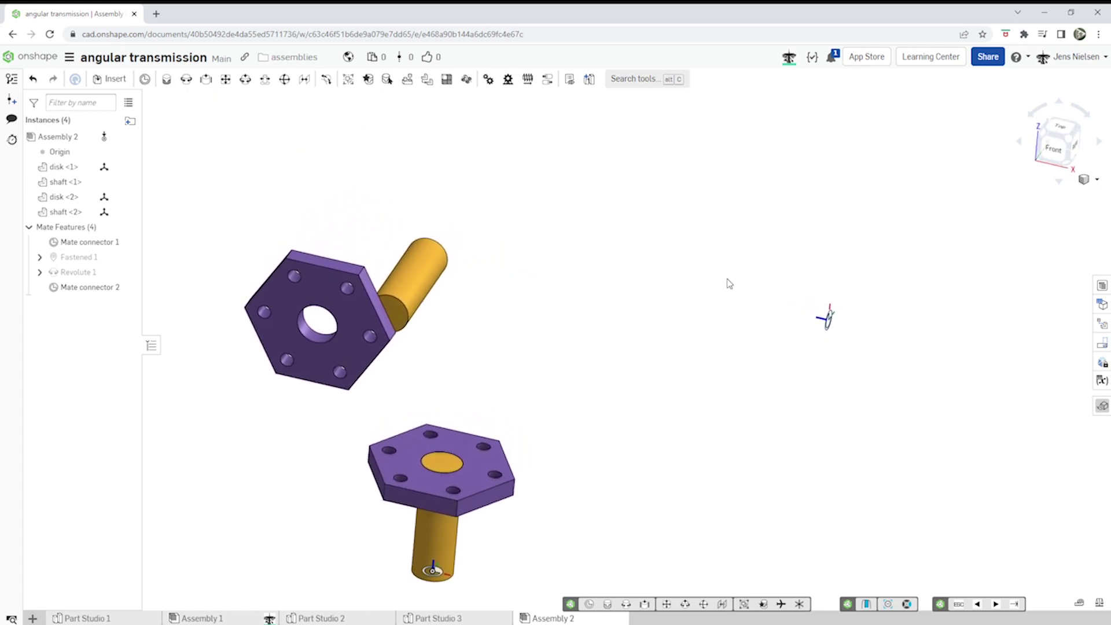
{"action": "left_click", "coordinate": [167, 81]}
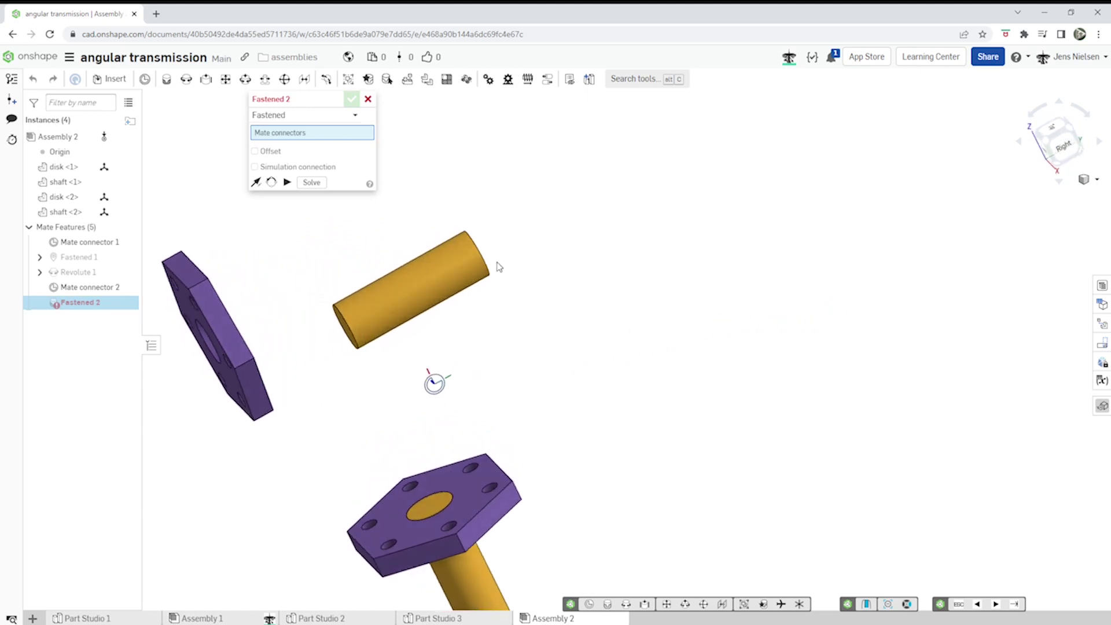
Step: Fasten the second shaft's connector to Mate connector 2 with its primary axis flipped
{"action": "left_click", "coordinate": [231, 427]}
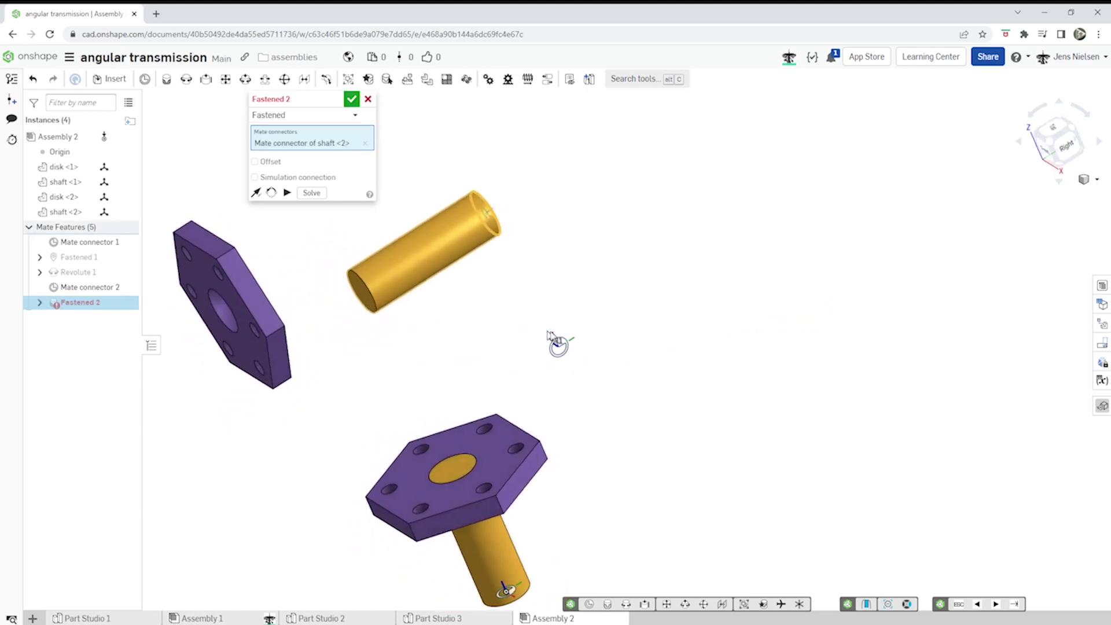
{"action": "left_click", "coordinate": [707, 331]}
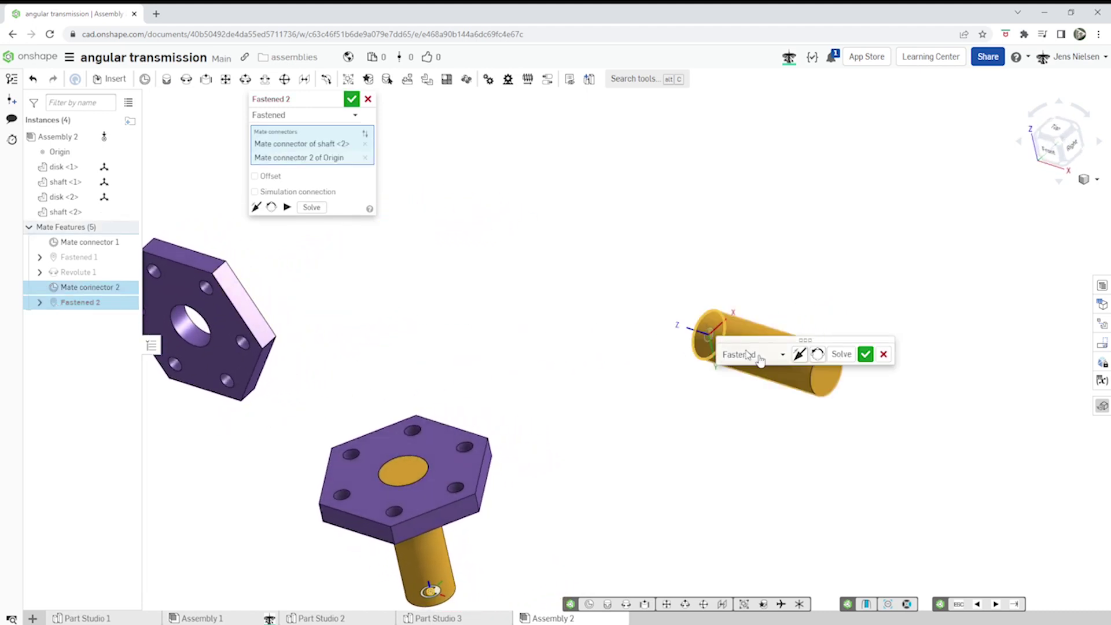
{"action": "left_click", "coordinate": [799, 354]}
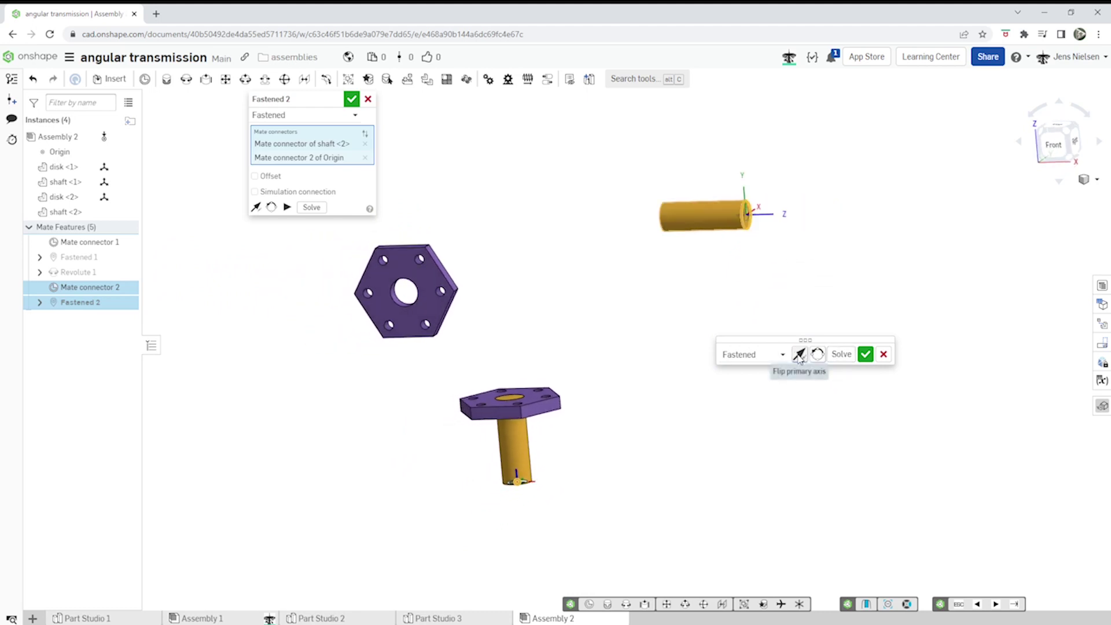
{"action": "left_click", "coordinate": [866, 354]}
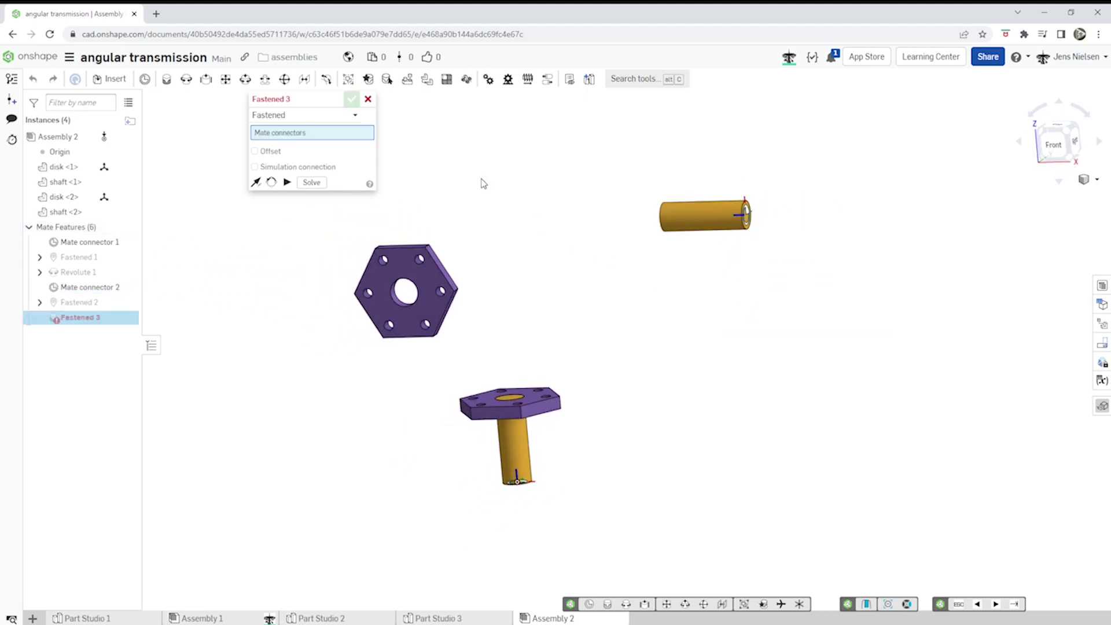
Step: Seat the second disk on the second shaft's end with Revolute 2
{"action": "left_click", "coordinate": [353, 115]}
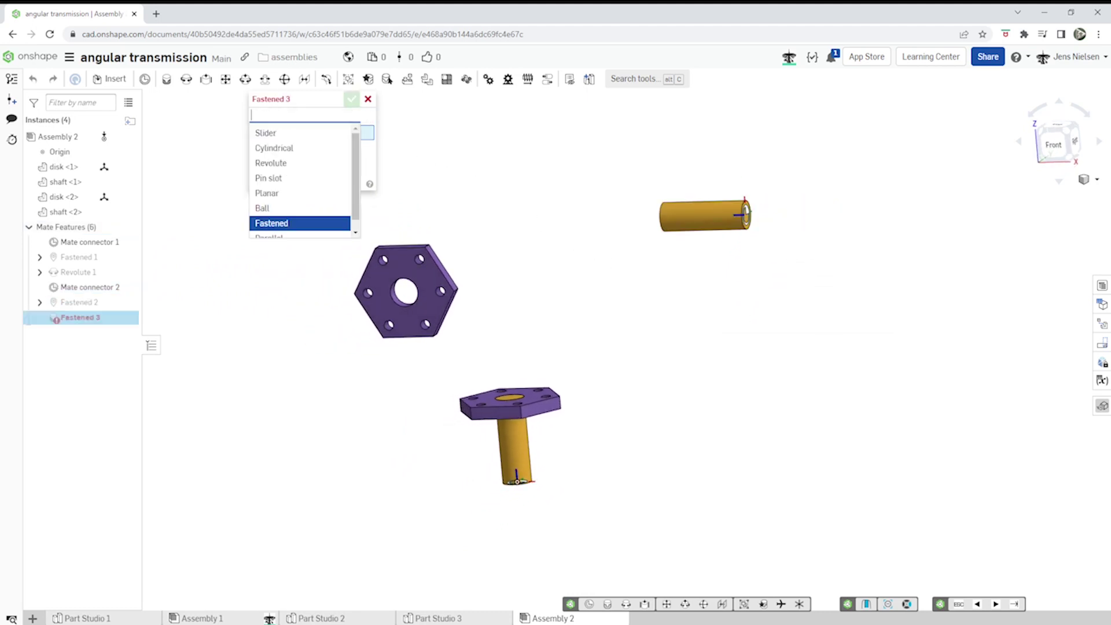
{"action": "left_click", "coordinate": [279, 165]}
{"action": "scroll", "coordinate": [527, 224], "scroll_direction": "up", "scroll_amount": 2}
{"action": "right_click_drag", "start_coordinate": [527, 224], "coordinate": [690, 231]}
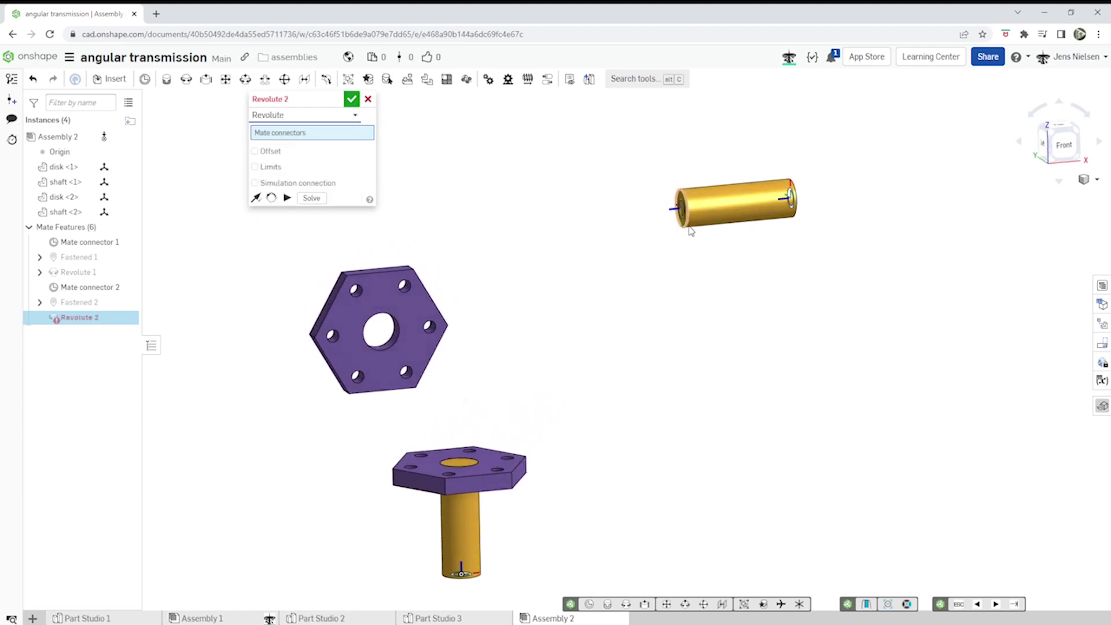
{"action": "left_click", "coordinate": [687, 228]}
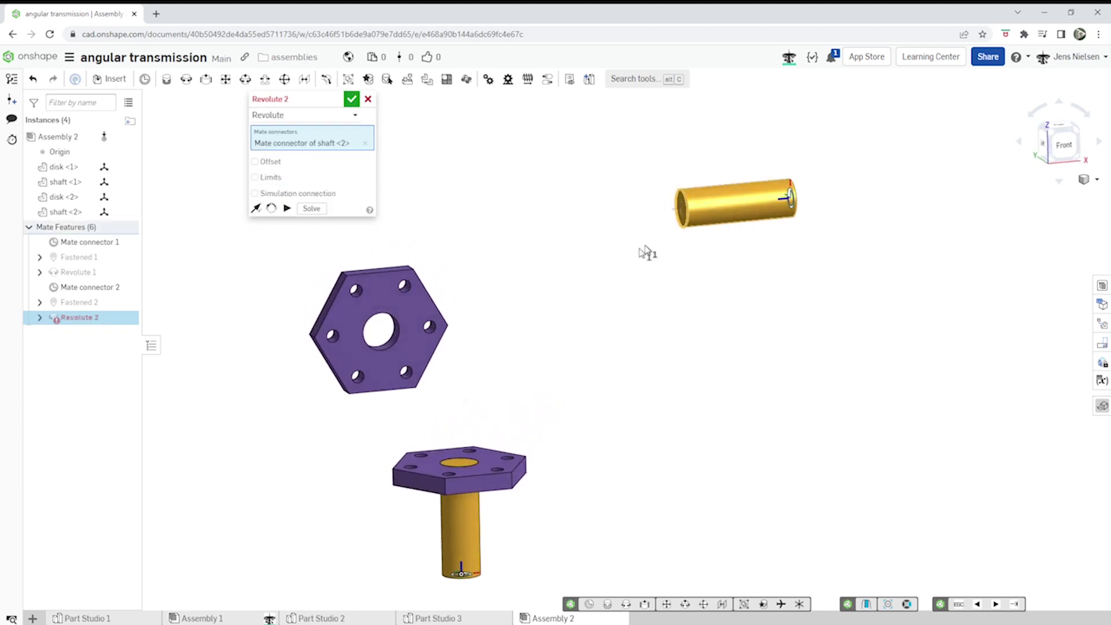
{"action": "left_click", "coordinate": [398, 344]}
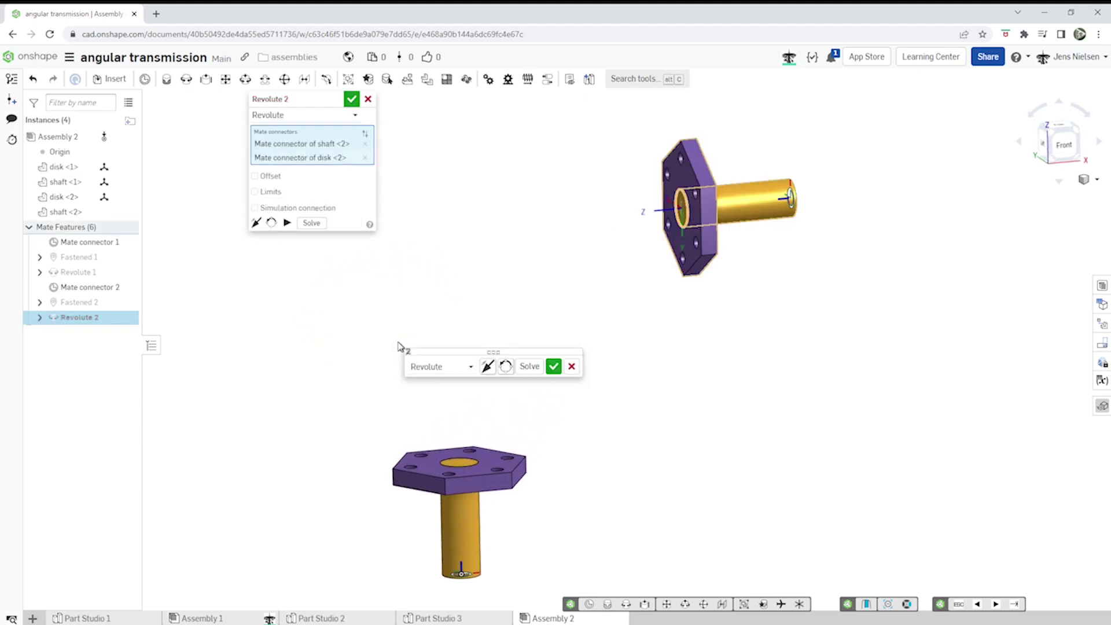
{"action": "left_click", "coordinate": [554, 366]}
{"action": "key", "text": "Up"}
{"action": "key", "text": "Up"}
{"action": "key", "text": "Up"}
{"action": "key", "text": "Up"}
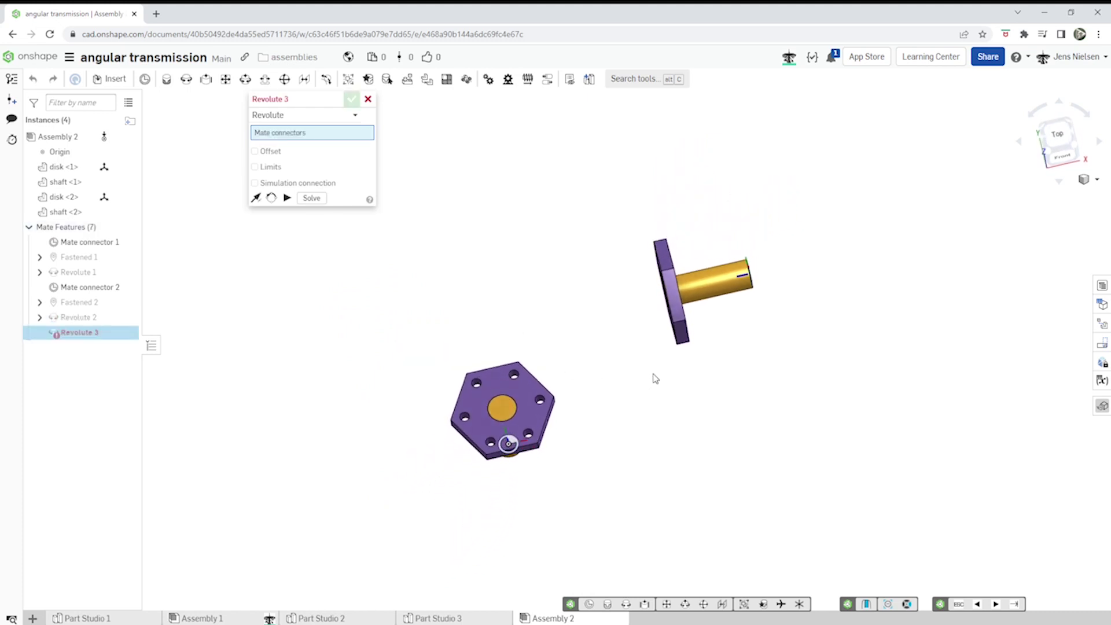
Step: Cancel the empty Revolute 3 and rotate the view around both disk-and-shaft pairs
{"action": "key", "text": "Down"}
{"action": "key", "text": "Down"}
{"action": "key", "text": "Down"}
{"action": "key", "text": "Down"}
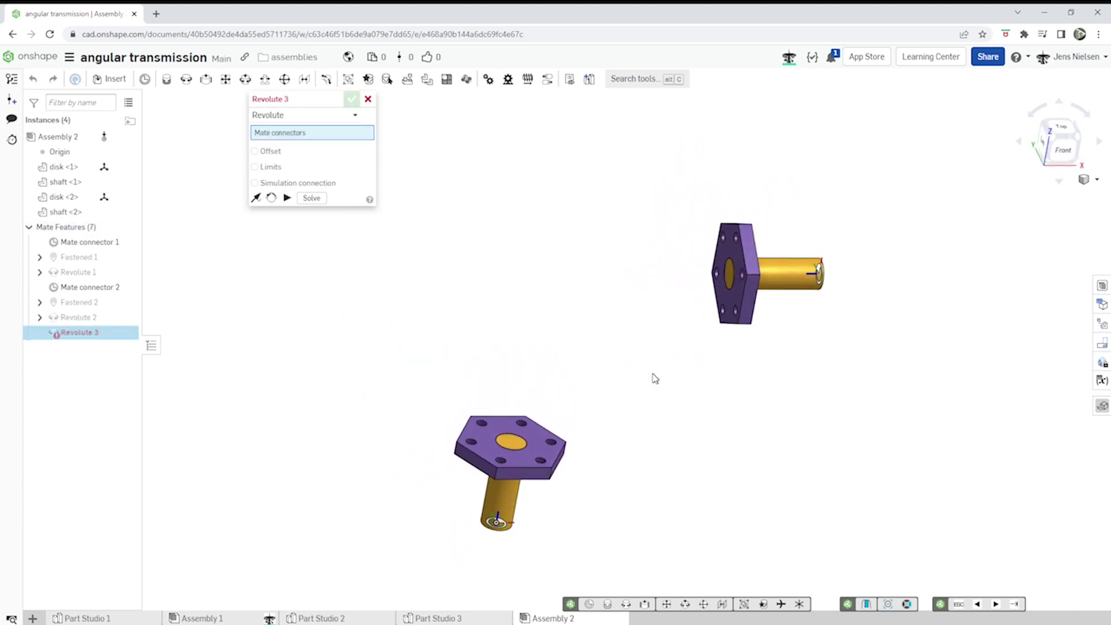
{"action": "left_click", "coordinate": [368, 98]}
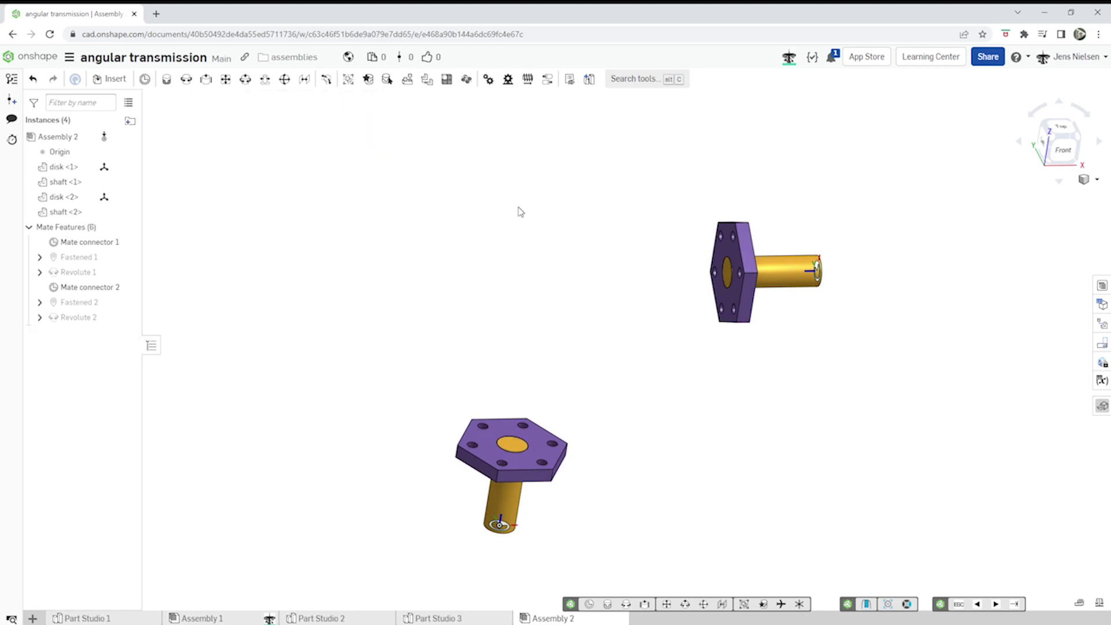
{"action": "key", "text": "Up"}
{"action": "key", "text": "Up"}
{"action": "key", "text": "ctrl+Left"}
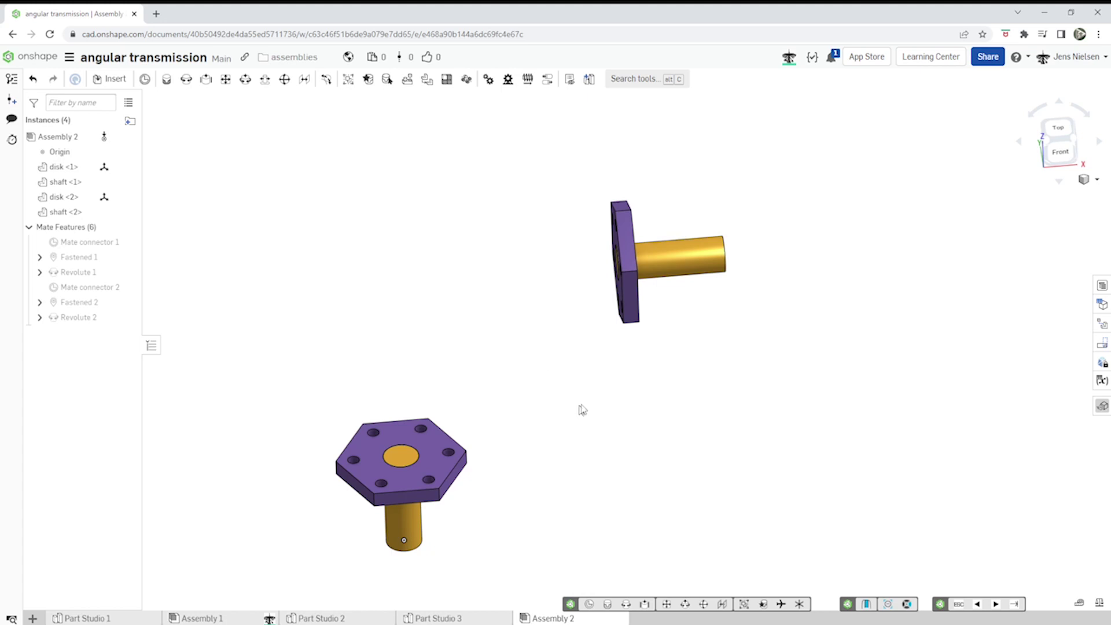
{"action": "key", "text": "Left"}
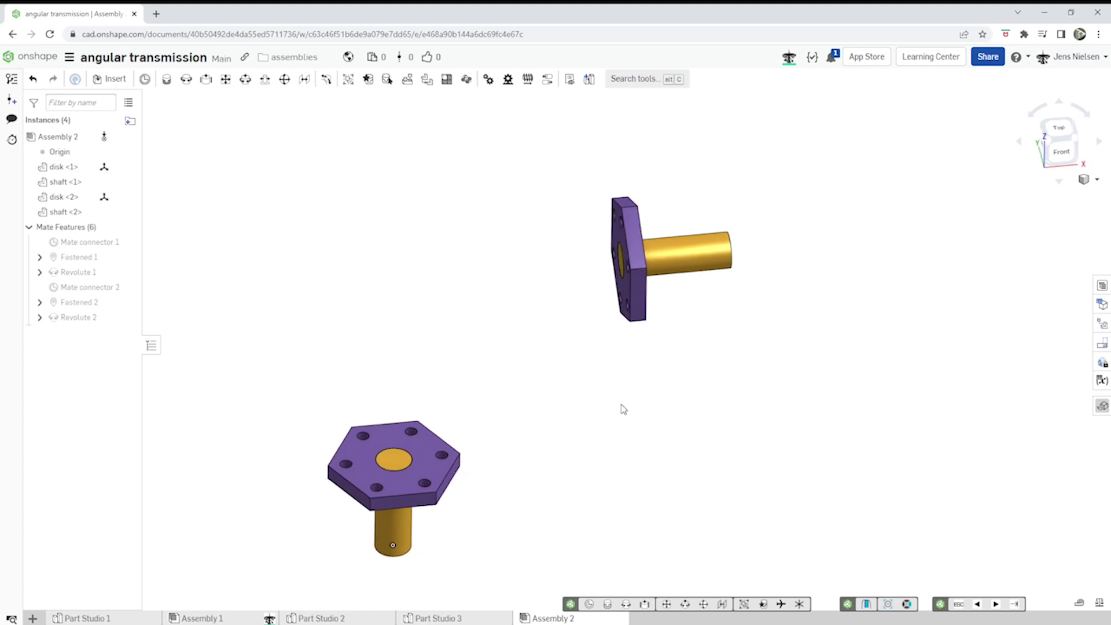
{"action": "key", "text": "Up"}
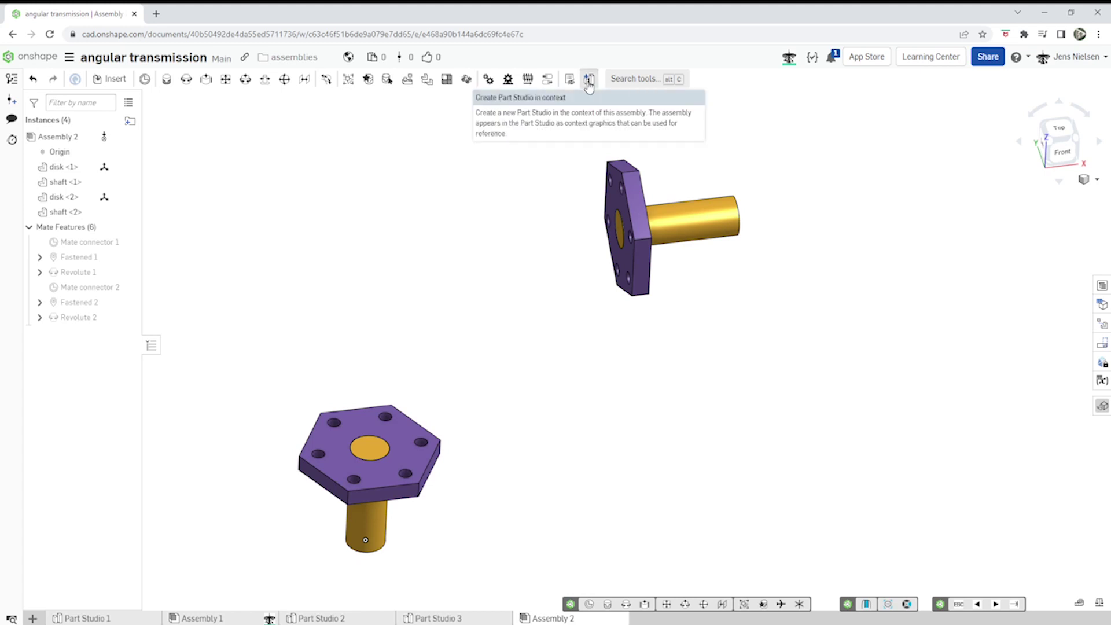
Step: Create Part Studio 4 in Assembly 2's context at its origin, then hide the default planes
{"action": "left_click", "coordinate": [589, 81]}
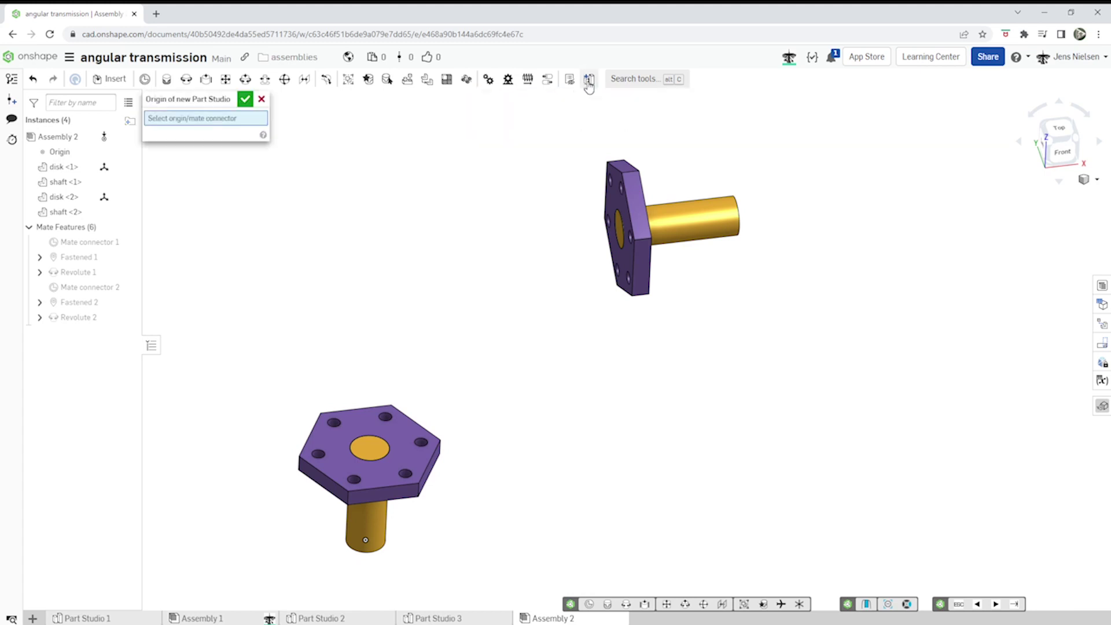
{"action": "left_click", "coordinate": [61, 153]}
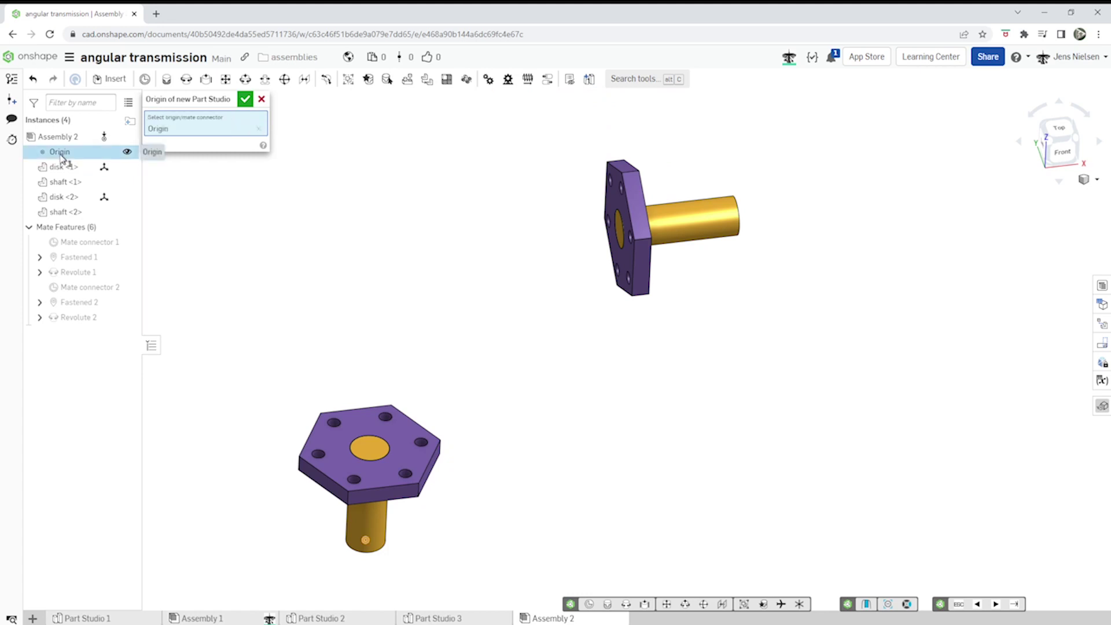
{"action": "left_click", "coordinate": [245, 101]}
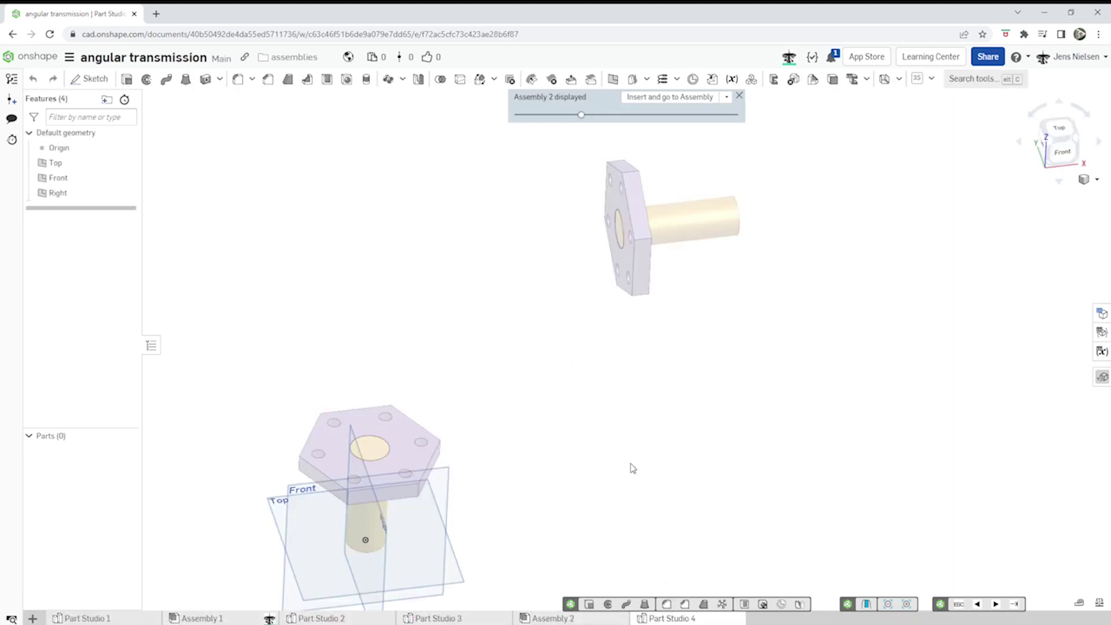
{"action": "right_click_drag", "start_coordinate": [639, 386], "coordinate": [549, 444]}
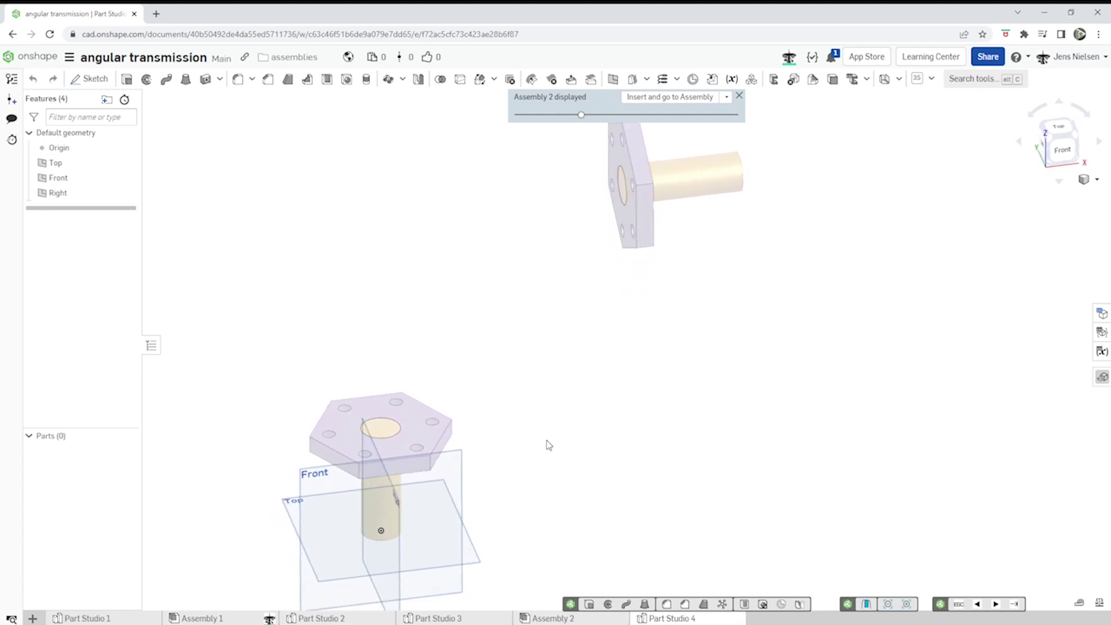
{"action": "key", "text": "p"}
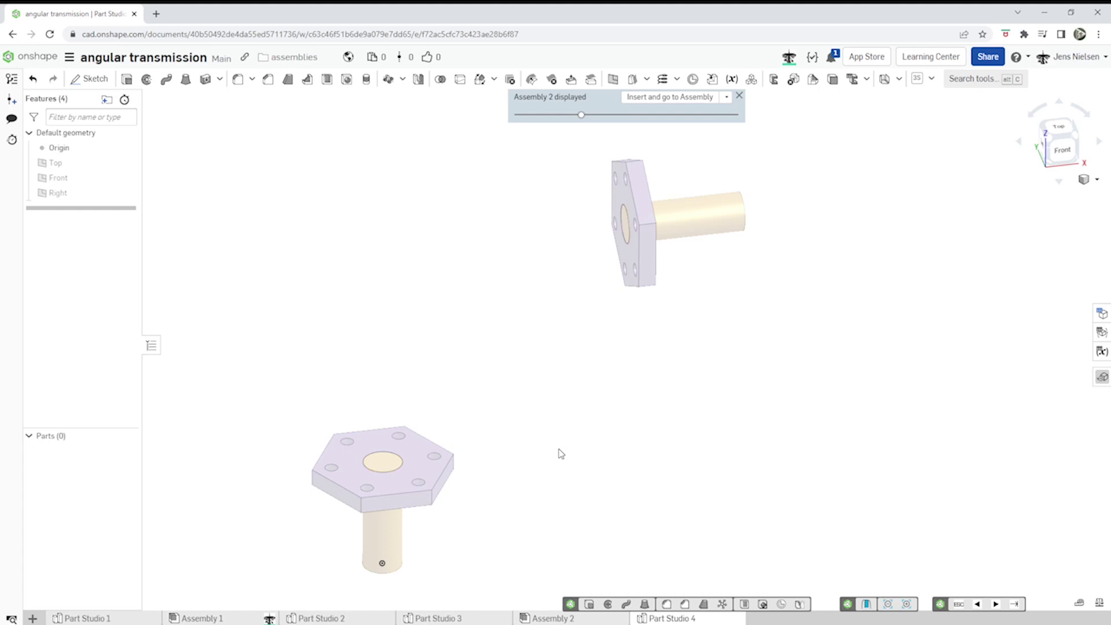
Step: Start Sketch 1 on the Front plane and project the lower disk's bolt hole into it
{"action": "key", "text": "s"}
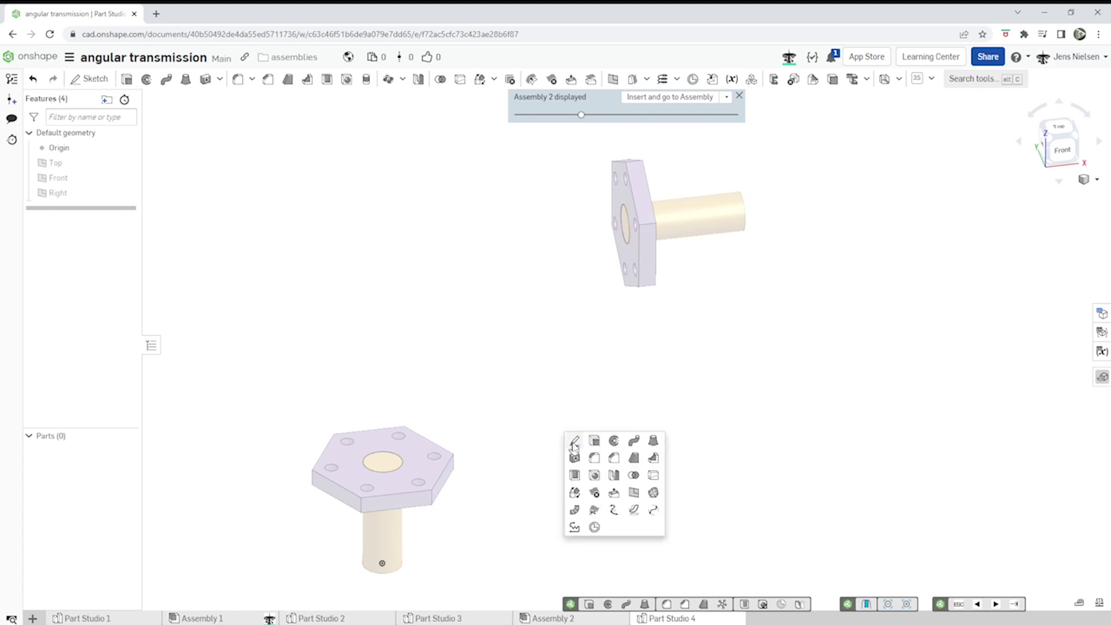
{"action": "left_click", "coordinate": [571, 440]}
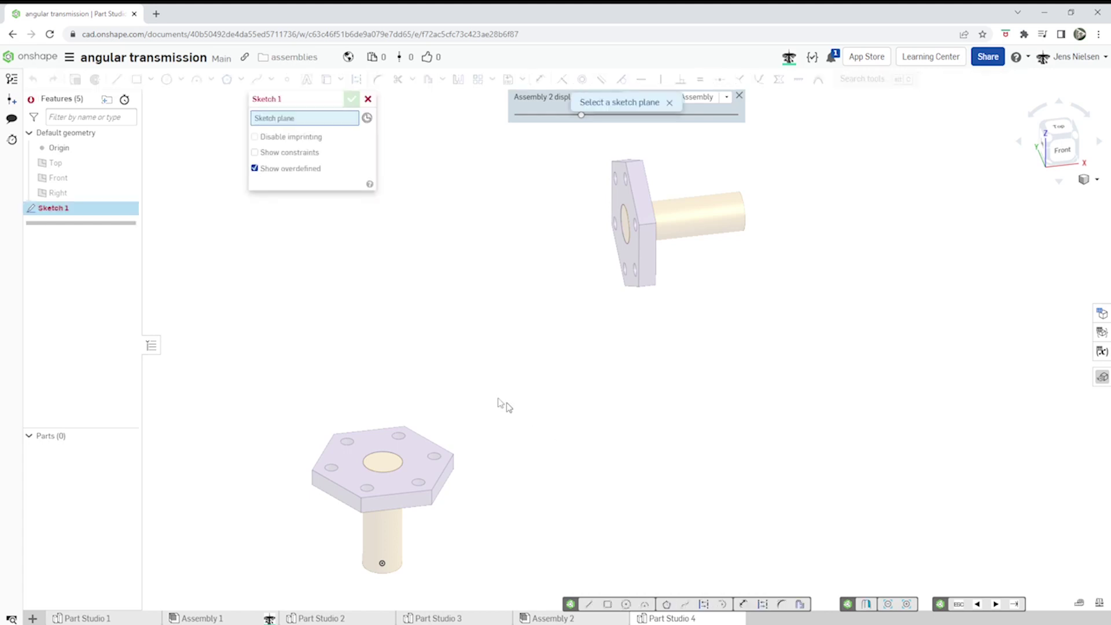
{"action": "left_click", "coordinate": [79, 181]}
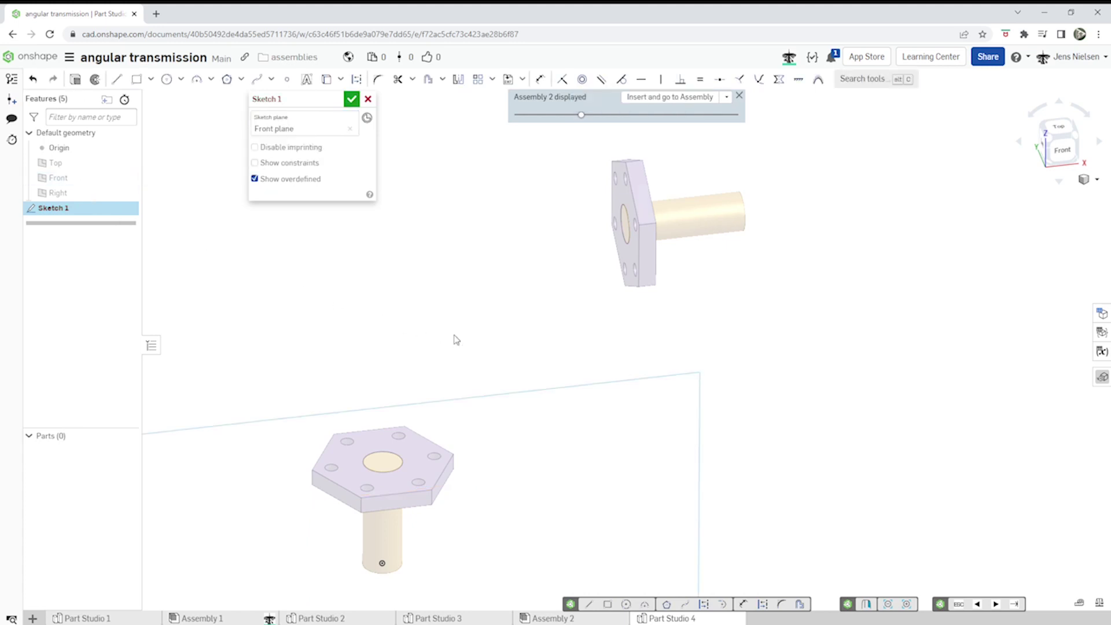
{"action": "key", "text": "u"}
{"action": "right_click_drag", "start_coordinate": [501, 296], "coordinate": [508, 314]}
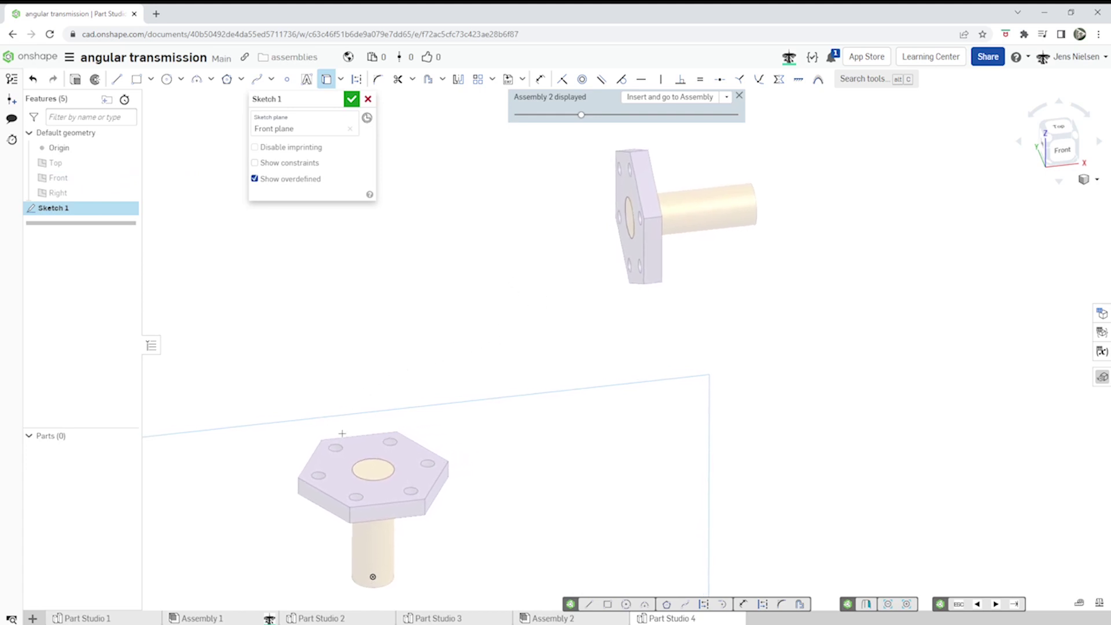
{"action": "left_click", "coordinate": [319, 476]}
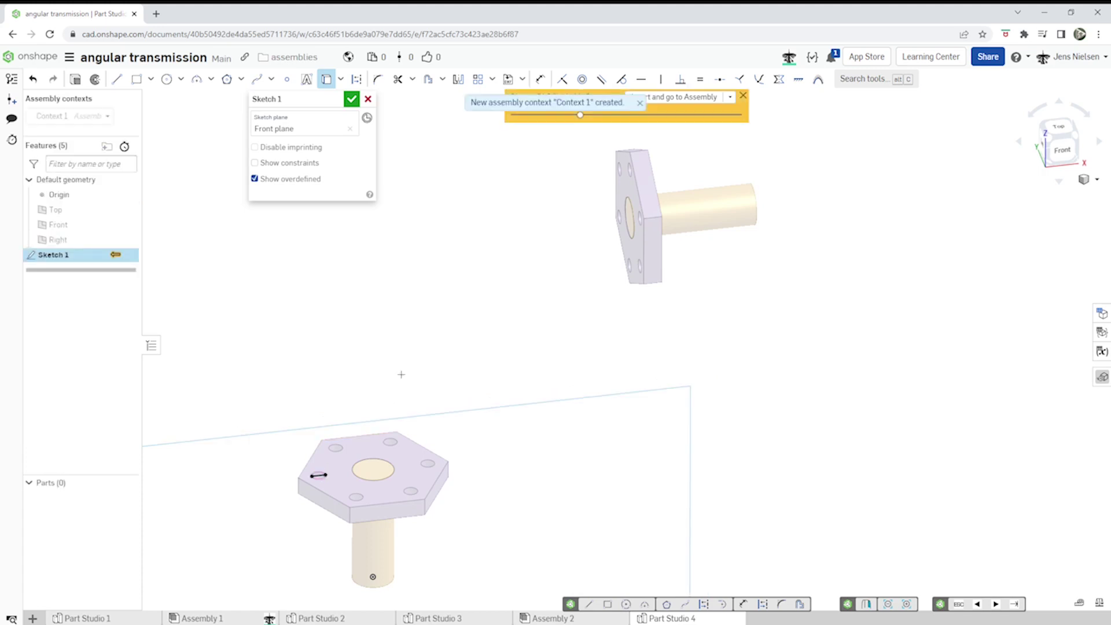
Step: Stop projecting edges and reframe the view on both disks for line sketching
{"action": "right_click_drag", "start_coordinate": [392, 373], "coordinate": [322, 449]}
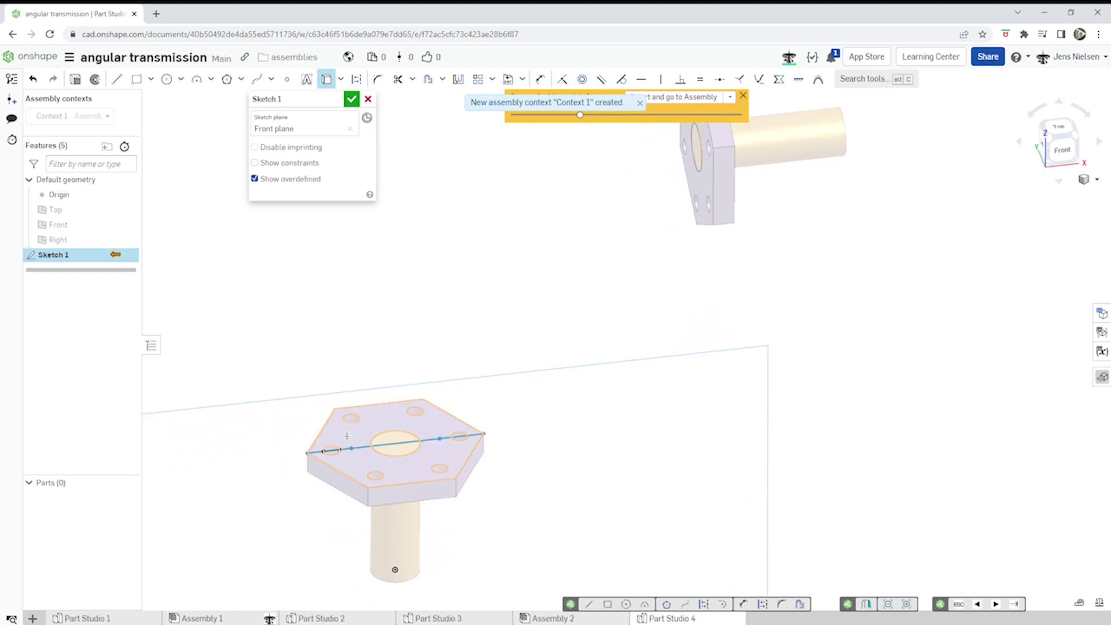
{"action": "right_click_drag", "start_coordinate": [346, 450], "coordinate": [565, 397]}
{"action": "scroll", "coordinate": [566, 397], "scroll_direction": "down", "scroll_amount": 5}
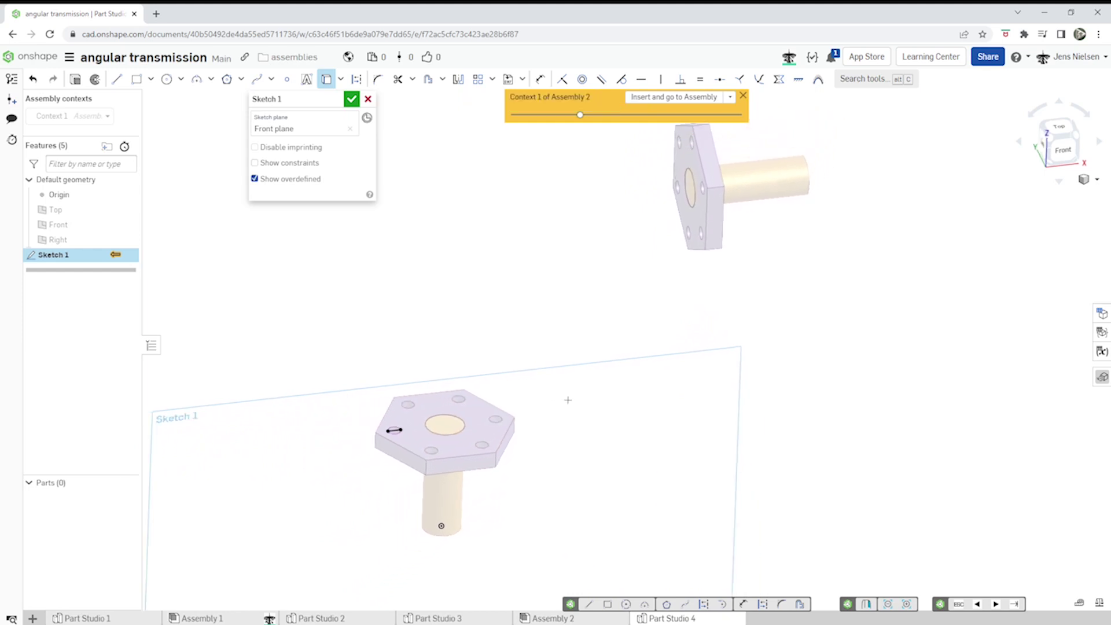
{"action": "scroll", "coordinate": [665, 231], "scroll_direction": "up", "scroll_amount": 3}
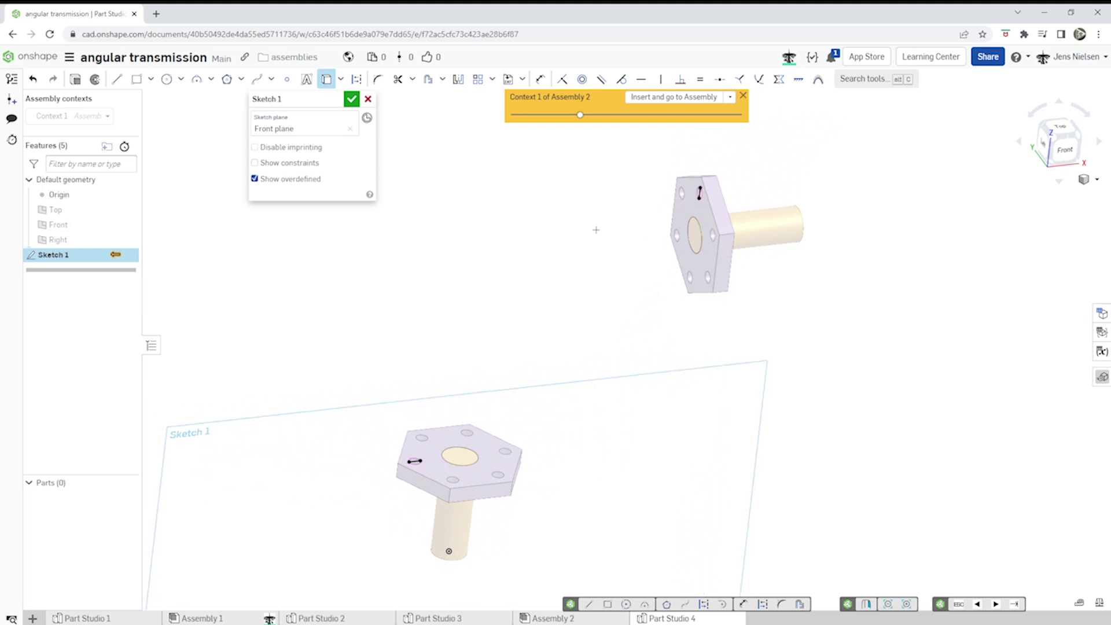
{"action": "key", "text": "Escape"}
{"action": "scroll", "coordinate": [428, 448], "scroll_direction": "up", "scroll_amount": 2}
{"action": "scroll", "coordinate": [409, 443], "scroll_direction": "up", "scroll_amount": 2}
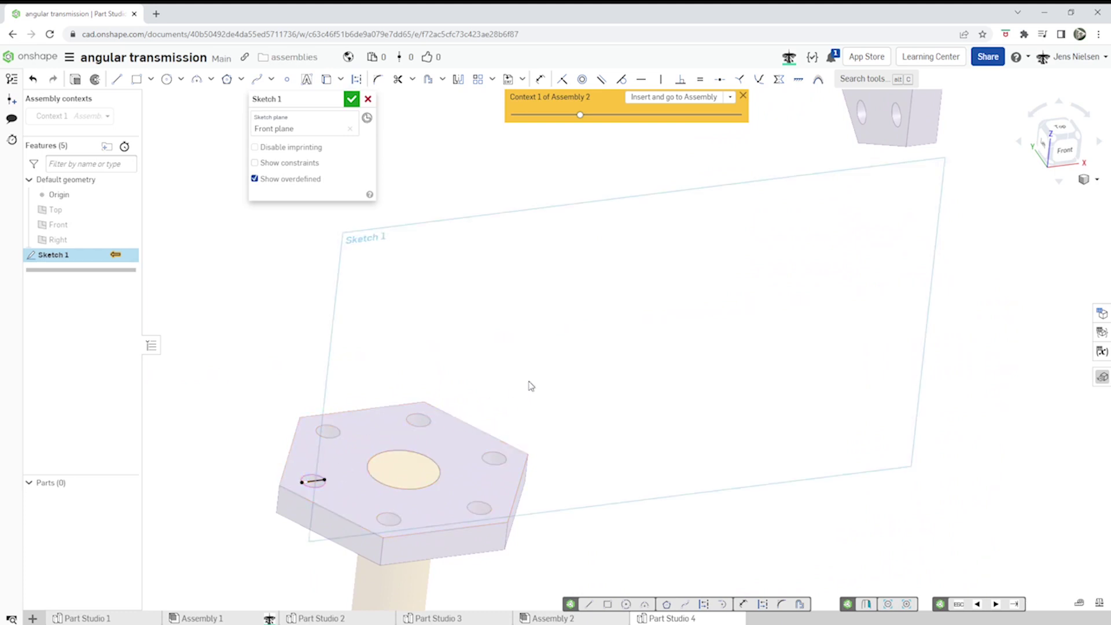
{"action": "key", "text": "f"}
{"action": "scroll", "coordinate": [702, 191], "scroll_direction": "up", "scroll_amount": 2}
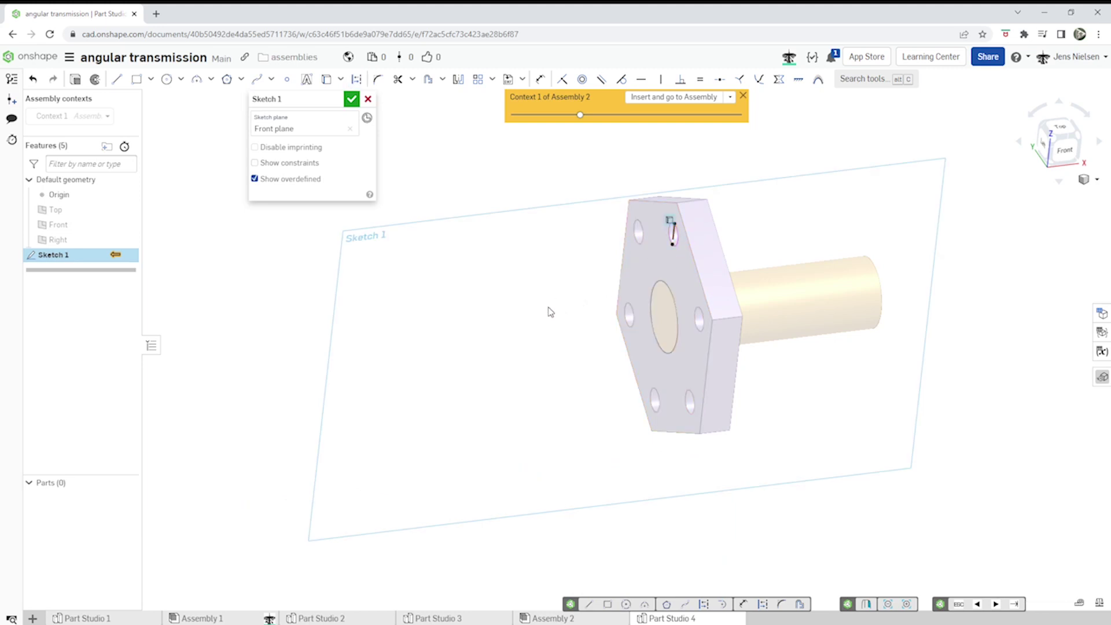
{"action": "key", "text": "l"}
{"action": "scroll", "coordinate": [691, 251], "scroll_direction": "up", "scroll_amount": 5}
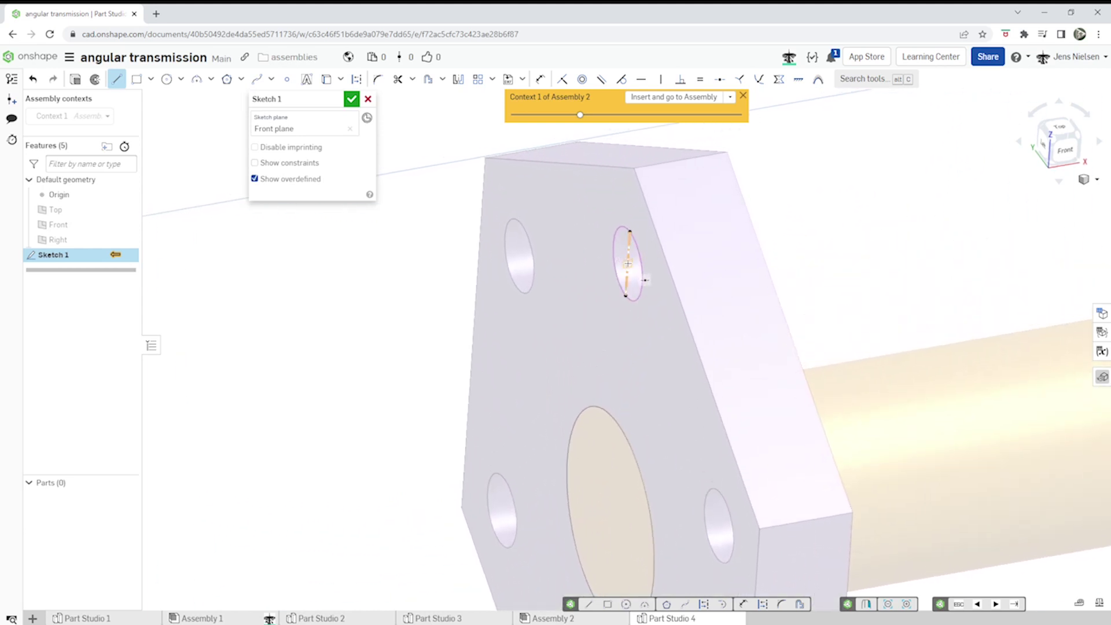
Step: Draw a 180.1 line, a tangent quarter arc, and a line down to the lower flange's hole
{"action": "left_click", "coordinate": [644, 282]}
{"action": "scroll", "coordinate": [588, 280], "scroll_direction": "down", "scroll_amount": 10}
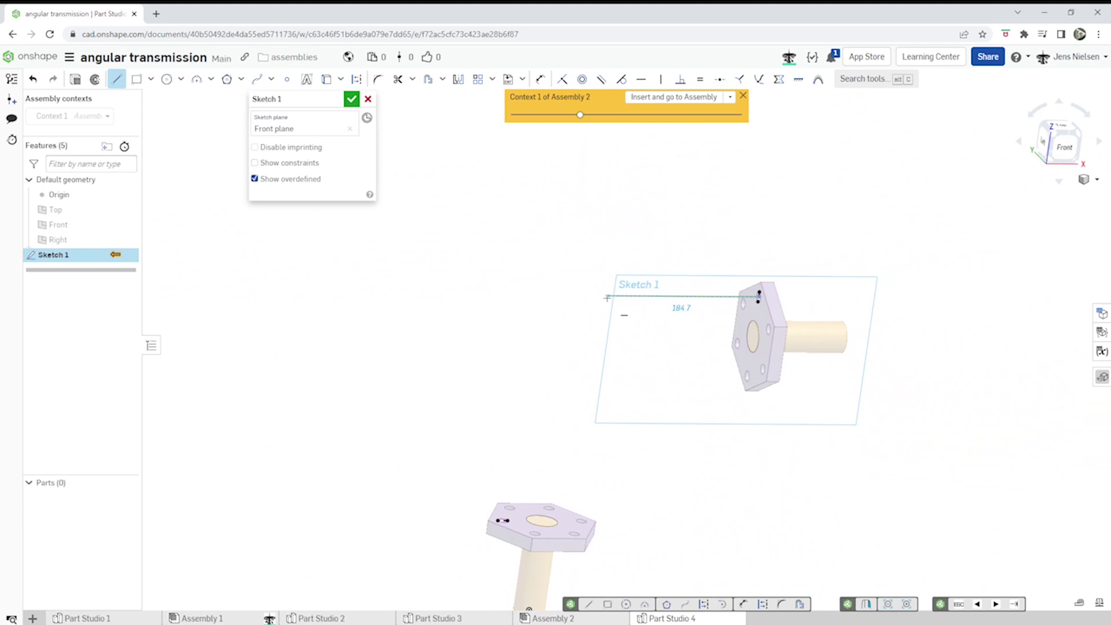
{"action": "left_click", "coordinate": [611, 296]}
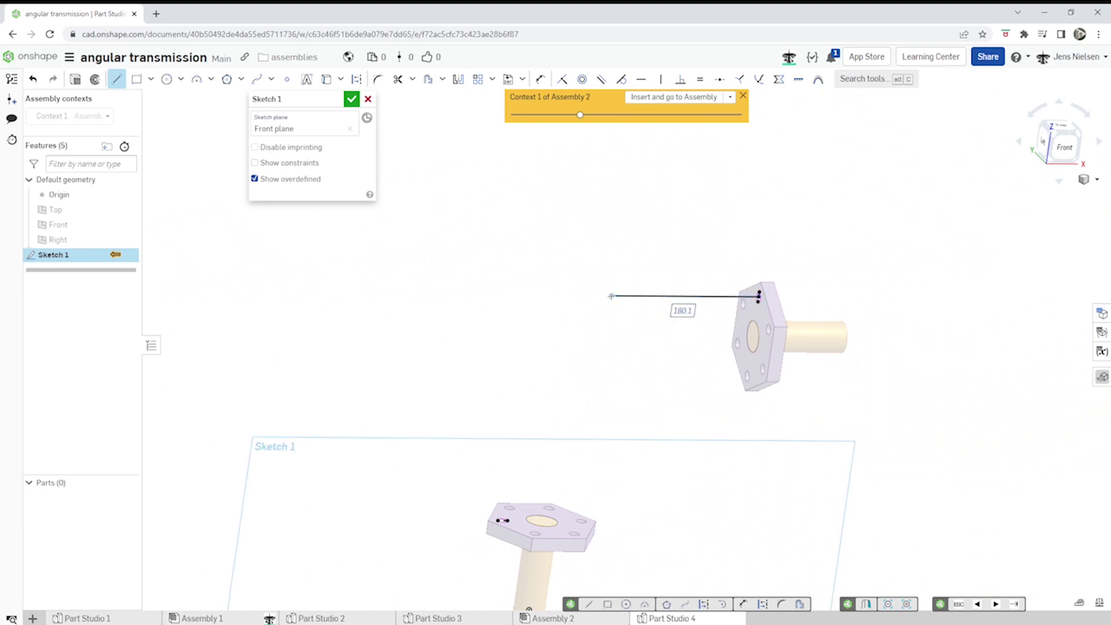
{"action": "key", "text": "s"}
{"action": "left_click", "coordinate": [627, 329]}
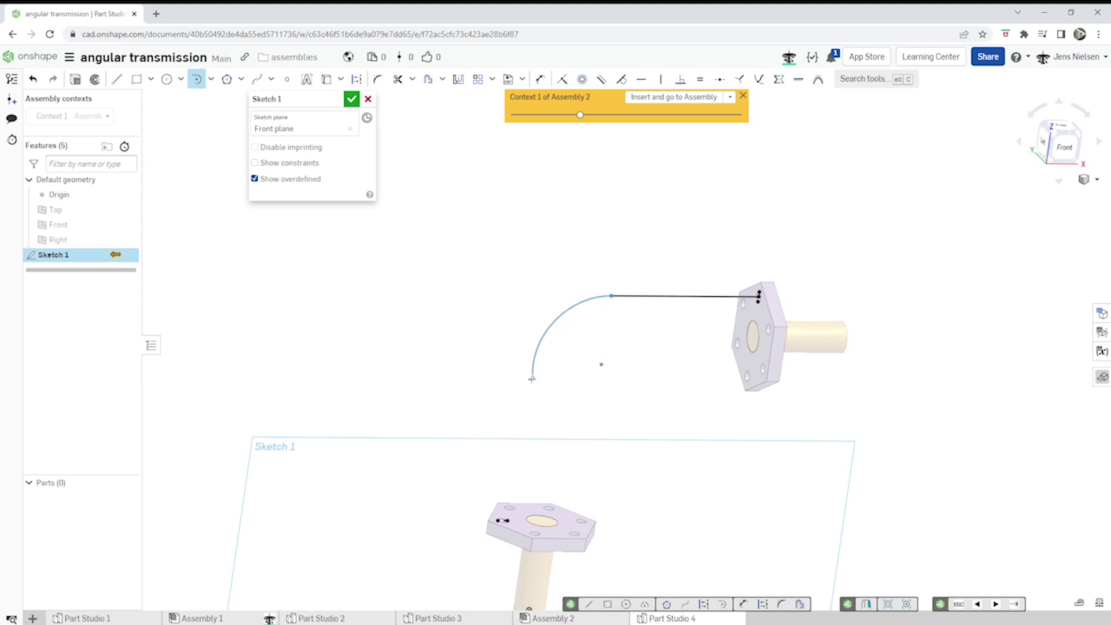
{"action": "left_click", "coordinate": [506, 398]}
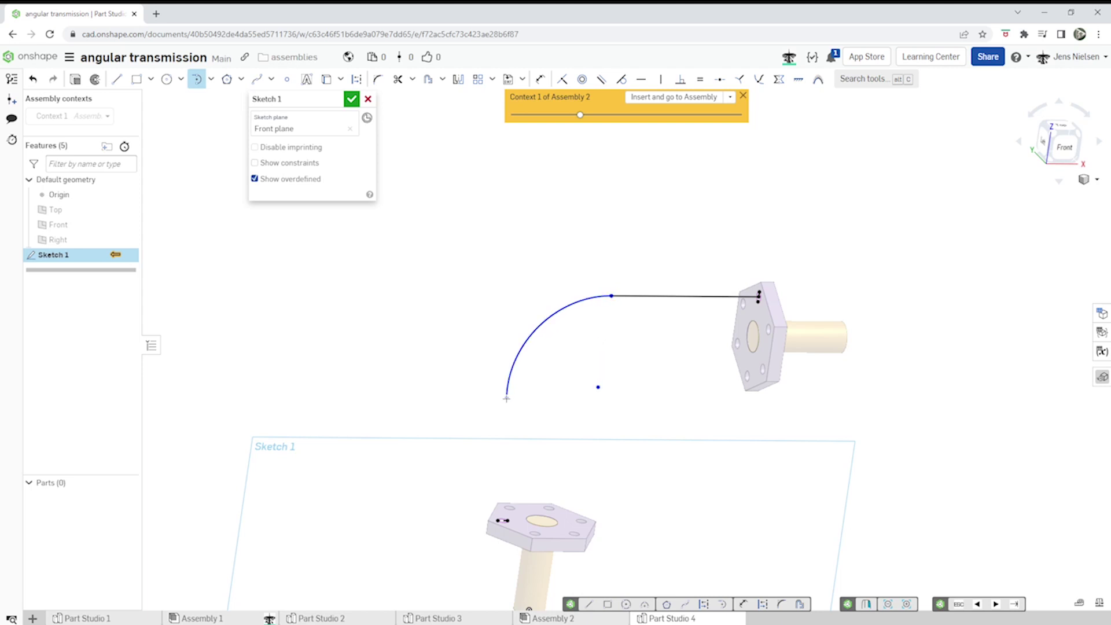
{"action": "key", "text": "l"}
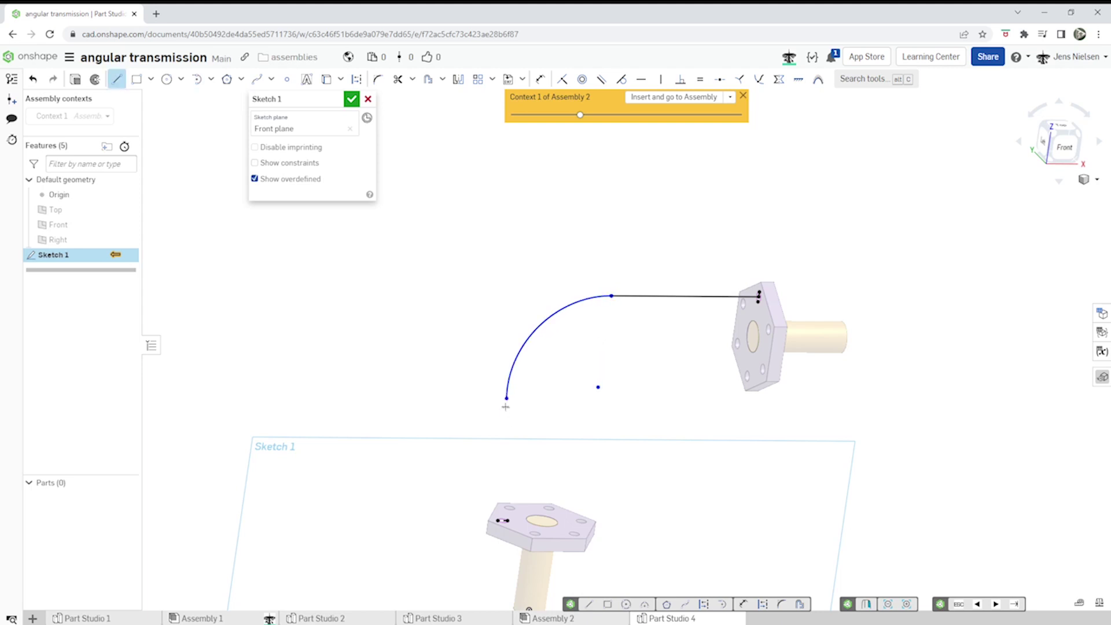
{"action": "left_click", "coordinate": [506, 398]}
{"action": "scroll", "coordinate": [512, 460], "scroll_direction": "up", "scroll_amount": 5}
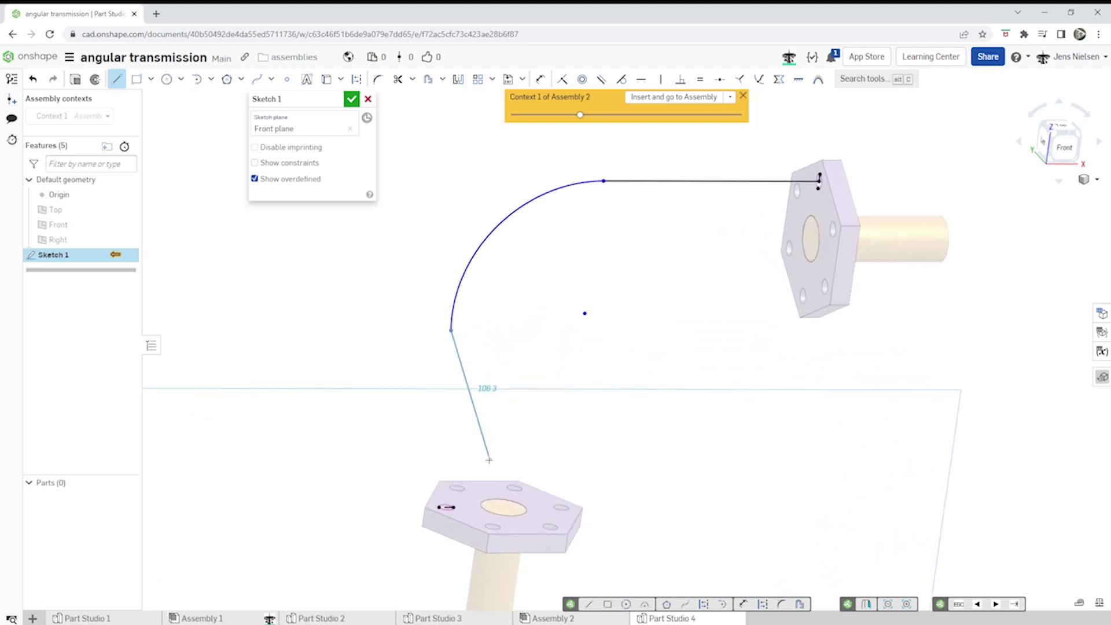
{"action": "scroll", "coordinate": [432, 487], "scroll_direction": "up", "scroll_amount": 1}
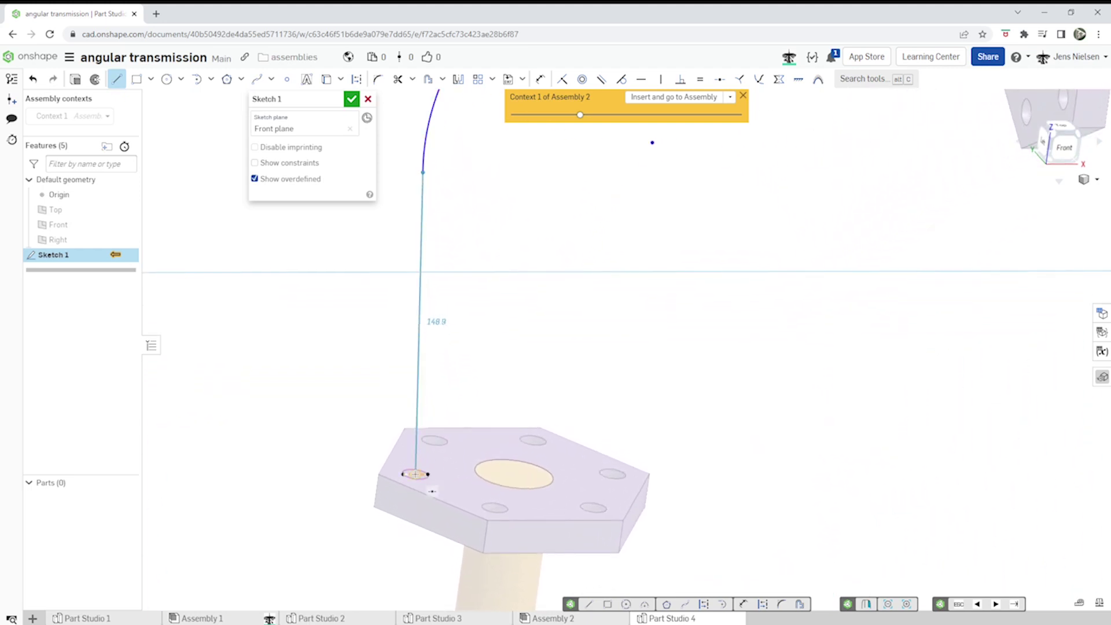
{"action": "left_click", "coordinate": [432, 492]}
{"action": "key", "text": "Escape"}
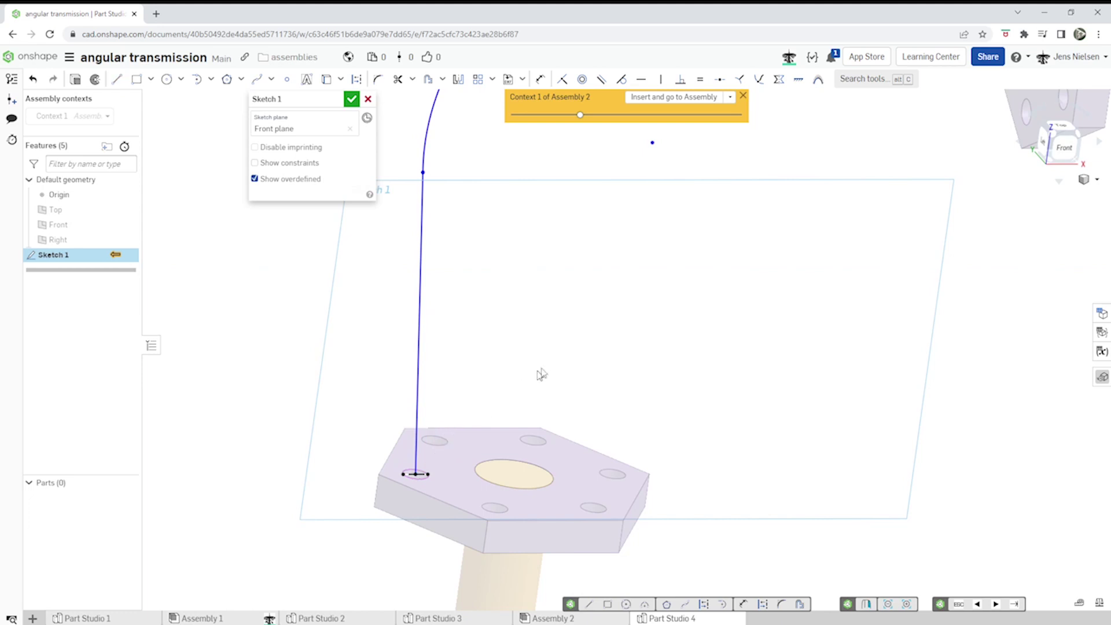
Step: Constrain the new line vertical and make it tangent to the arc
{"action": "key", "text": "v"}
{"action": "left_click", "coordinate": [418, 385]}
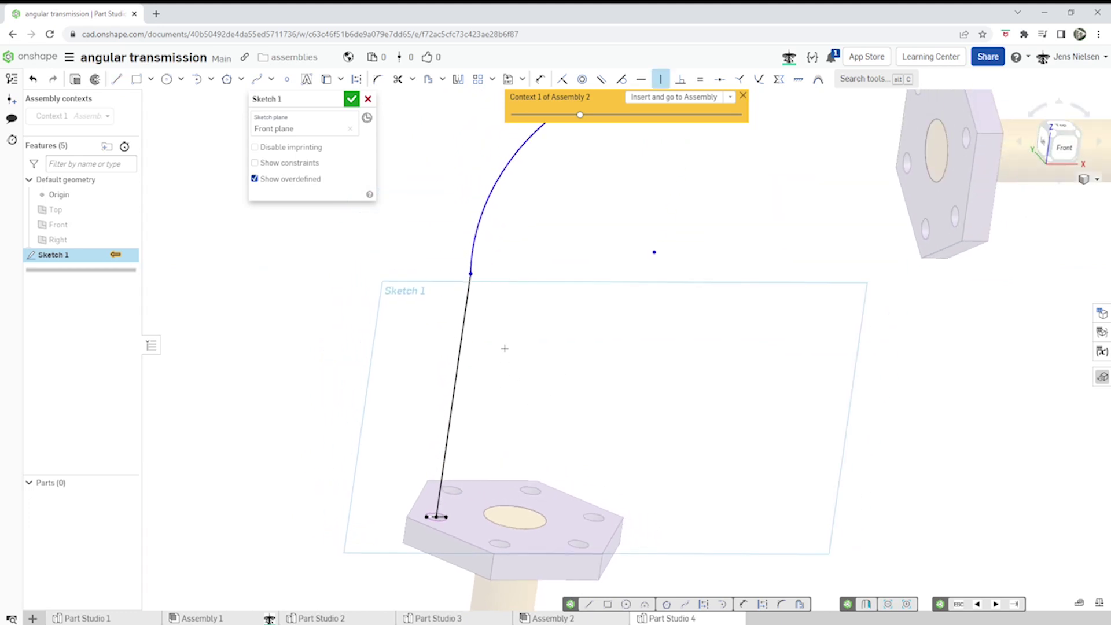
{"action": "key", "text": "t"}
{"action": "left_click", "coordinate": [462, 342]}
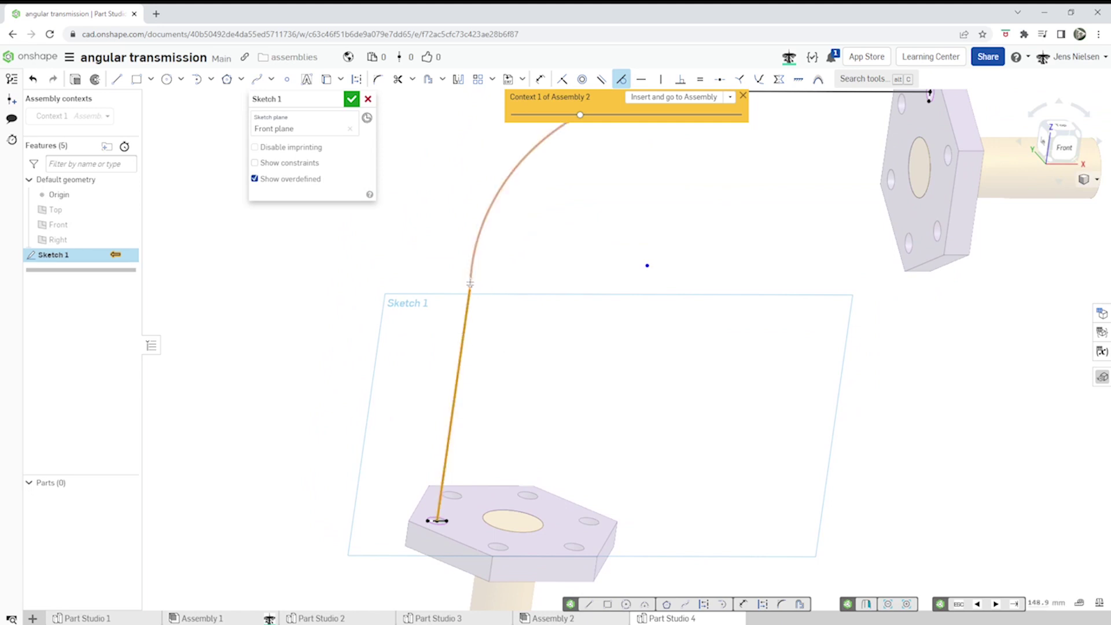
{"action": "left_click", "coordinate": [470, 282]}
Step: Dimension the arc radius to 88
{"action": "key", "text": "u"}
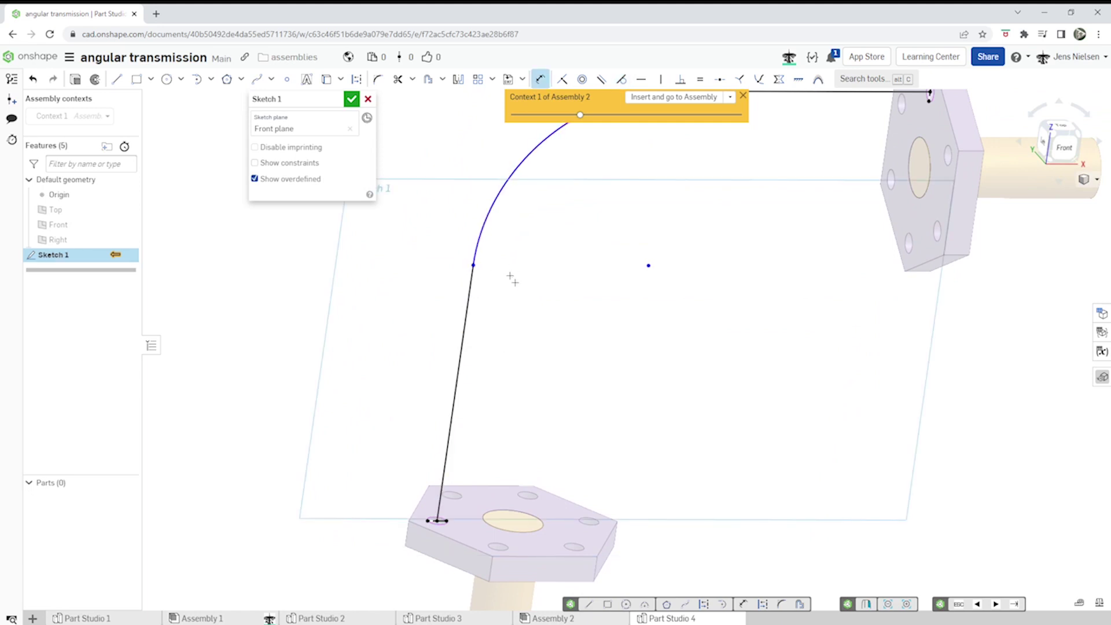
{"action": "left_click", "coordinate": [483, 247]}
{"action": "left_click", "coordinate": [462, 237]}
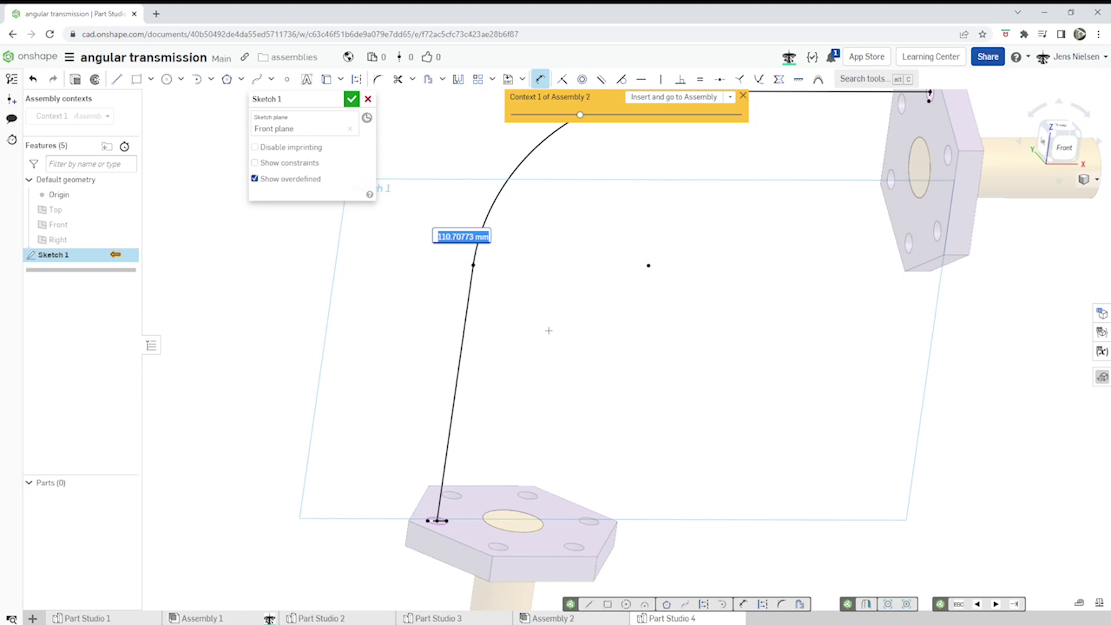
{"action": "type", "text": "88"}
{"action": "key", "text": "Return"}
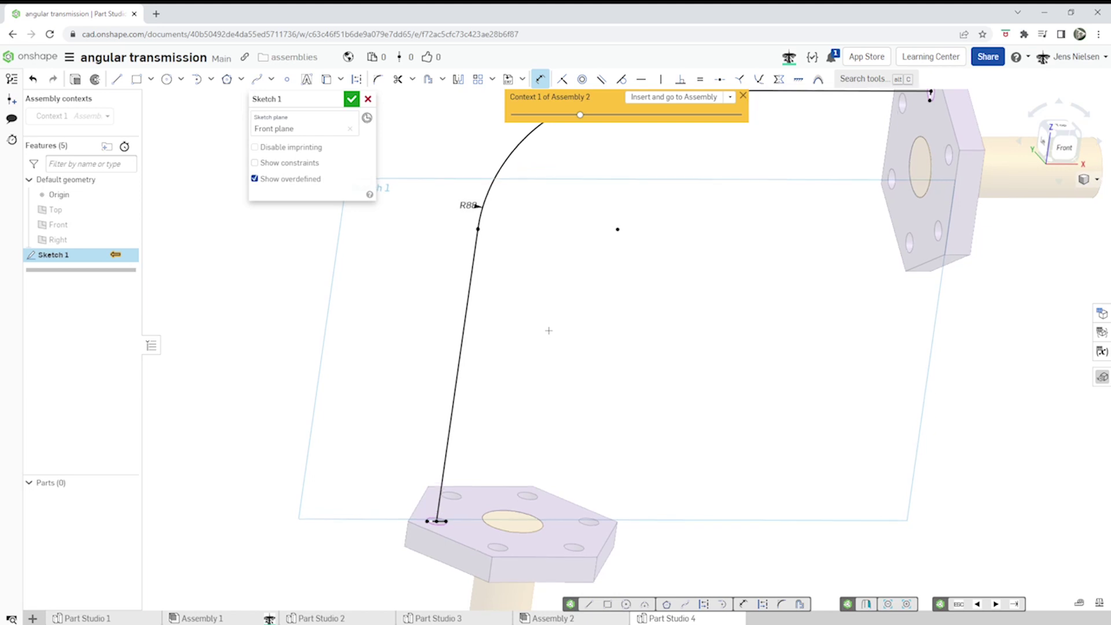
{"action": "scroll", "coordinate": [549, 331], "scroll_direction": "down", "scroll_amount": 3}
{"action": "scroll", "coordinate": [618, 424], "scroll_direction": "up", "scroll_amount": 1}
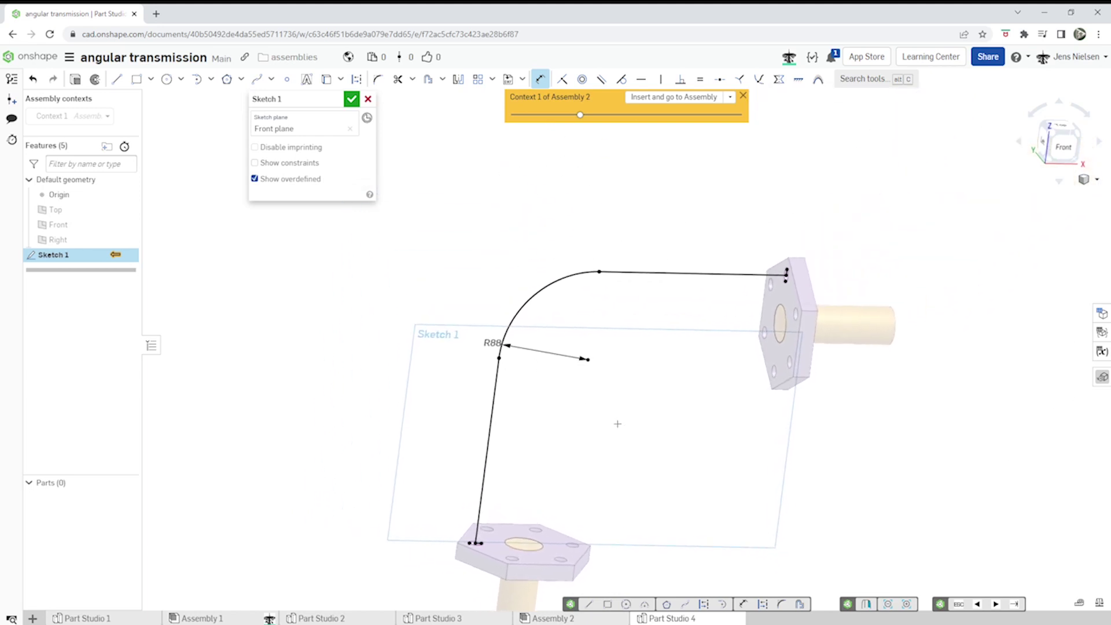
Step: Extend the path past the upper flange with a straight line dimensioned 88
{"action": "key", "text": "l"}
{"action": "scroll", "coordinate": [672, 309], "scroll_direction": "up", "scroll_amount": 3}
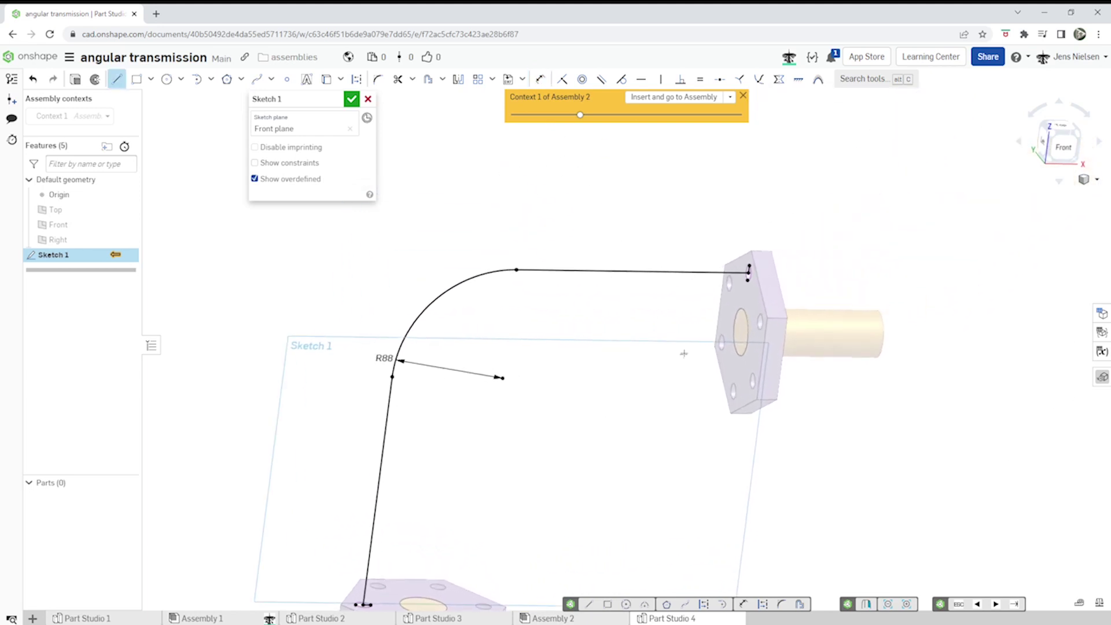
{"action": "left_click", "coordinate": [679, 289]}
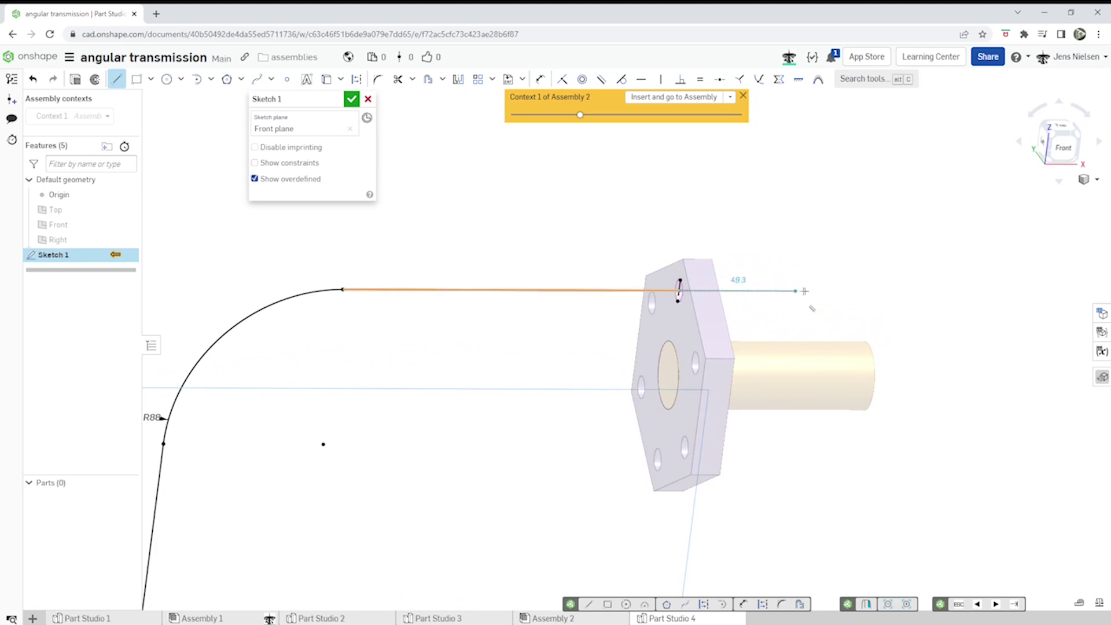
{"action": "left_click", "coordinate": [848, 291]}
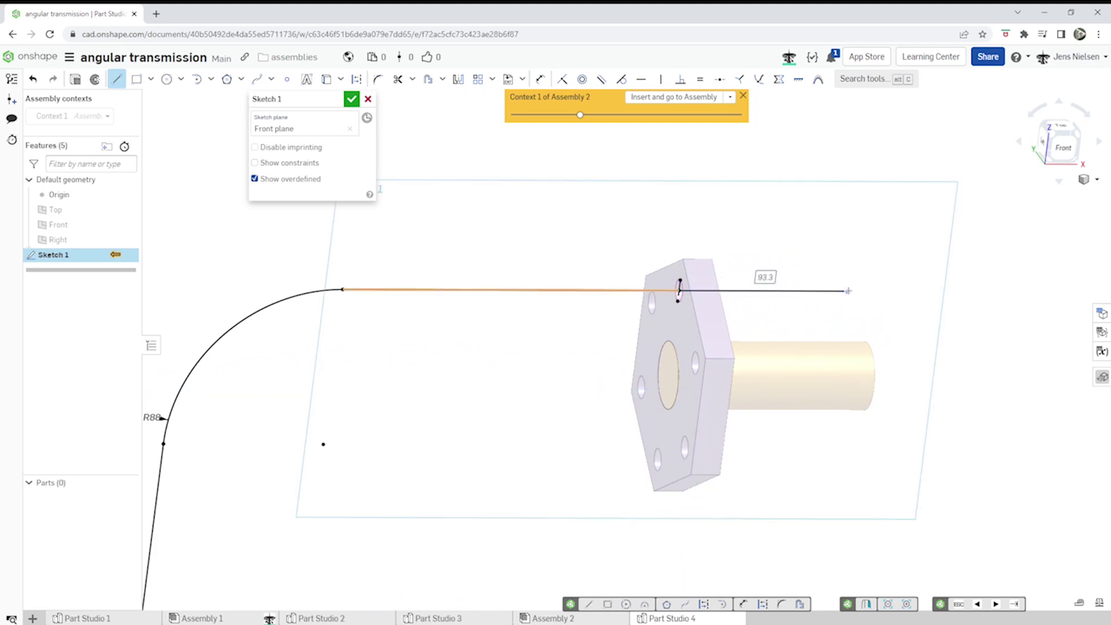
{"action": "key", "text": "Escape"}
{"action": "key", "text": "d"}
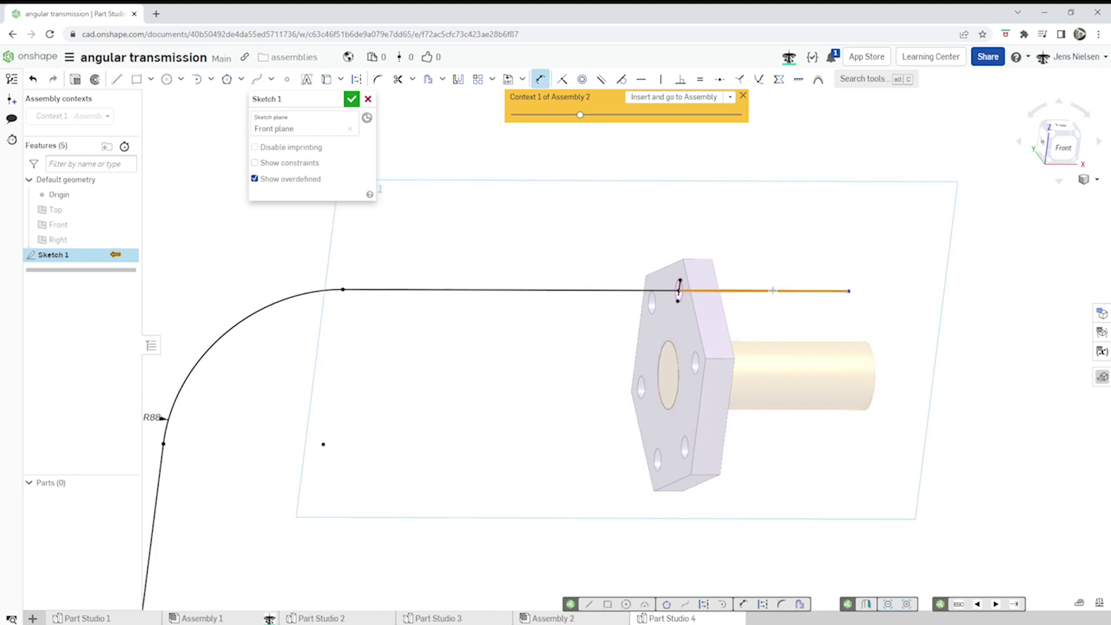
{"action": "left_click", "coordinate": [773, 291]}
{"action": "left_click", "coordinate": [773, 277]}
{"action": "type", "text": "88"}
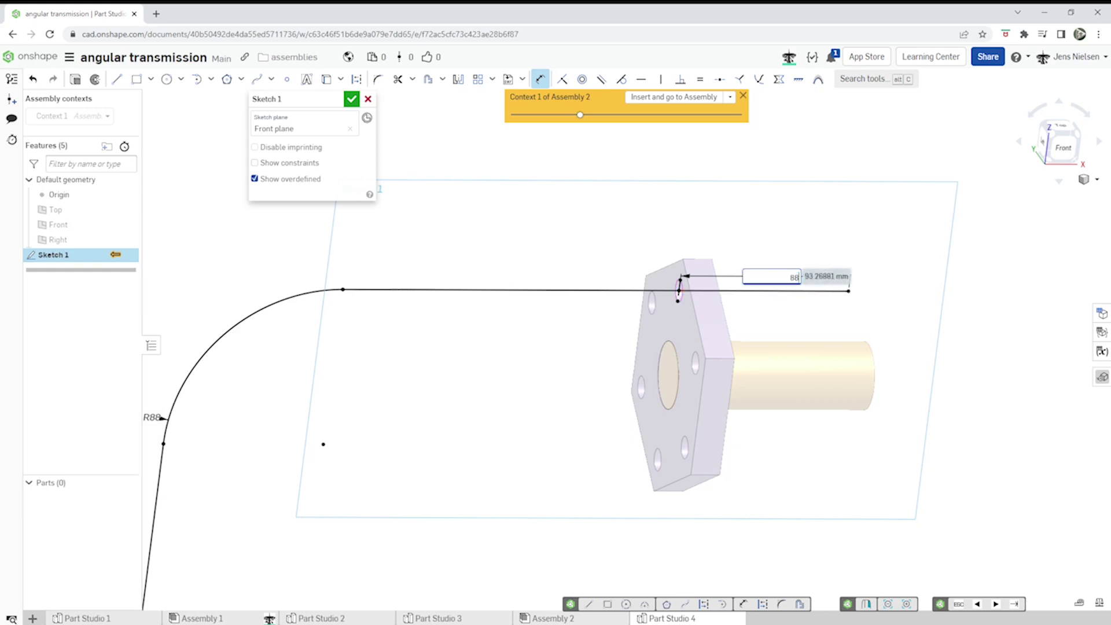
{"action": "key", "text": "Return"}
{"action": "key", "text": "f"}
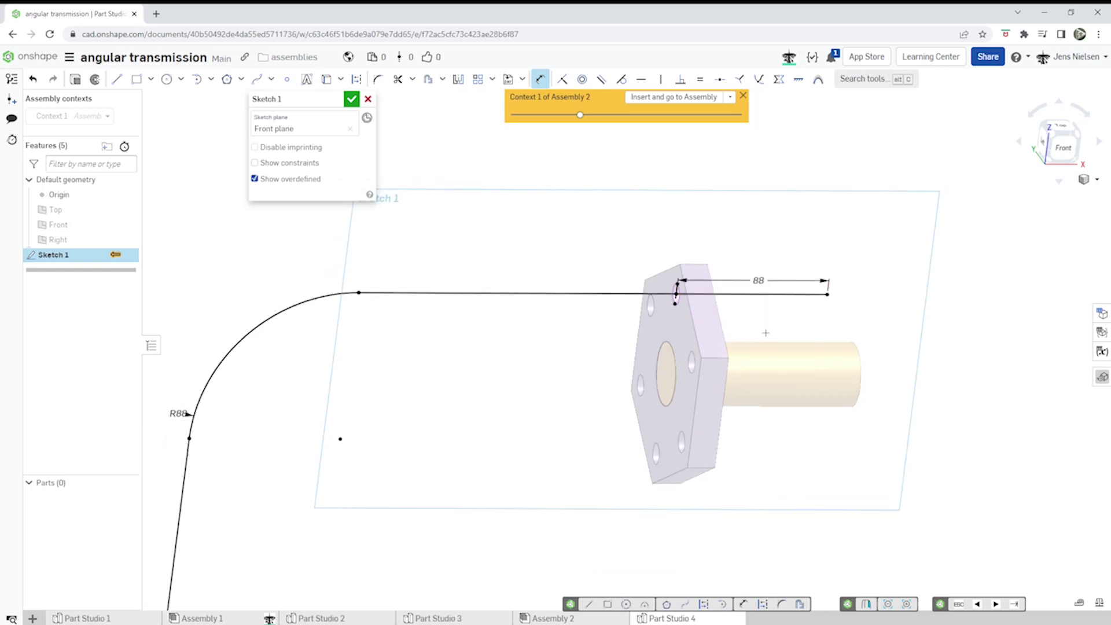
Step: Draw a line below the lower flange, make it equal to the top 88 line, and close Sketch 1
{"action": "key", "text": "l"}
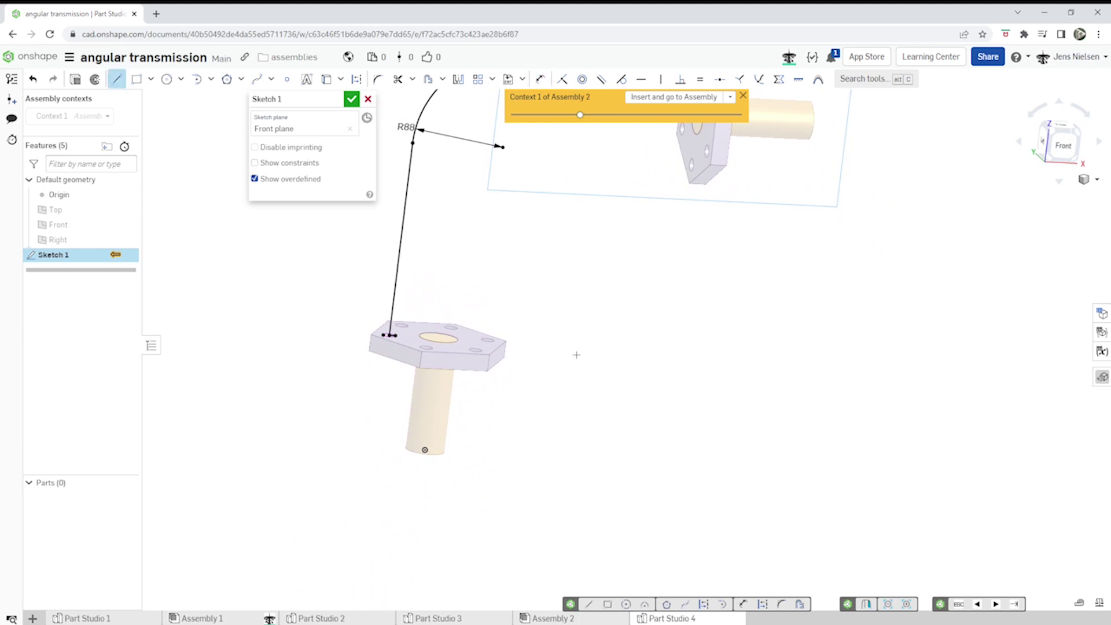
{"action": "left_click", "coordinate": [389, 335]}
{"action": "left_click", "coordinate": [379, 430]}
{"action": "key", "text": "Escape"}
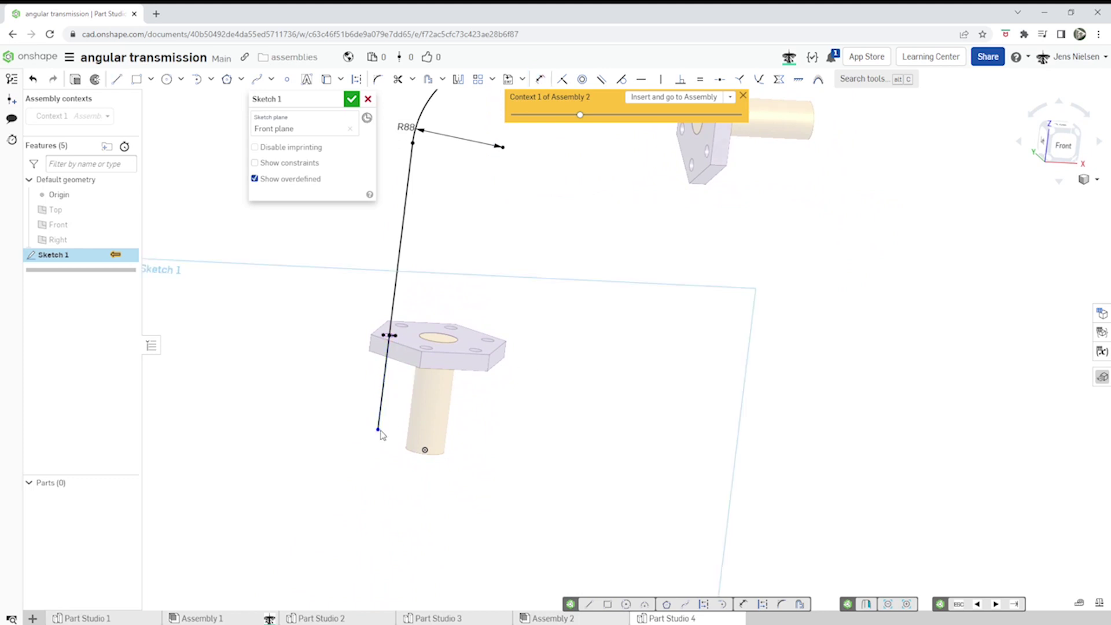
{"action": "key", "text": "e"}
{"action": "left_click", "coordinate": [384, 382]}
{"action": "scroll", "coordinate": [778, 199], "scroll_direction": "down", "scroll_amount": 1}
{"action": "middle_click_drag", "start_coordinate": [777, 199], "coordinate": [701, 321]}
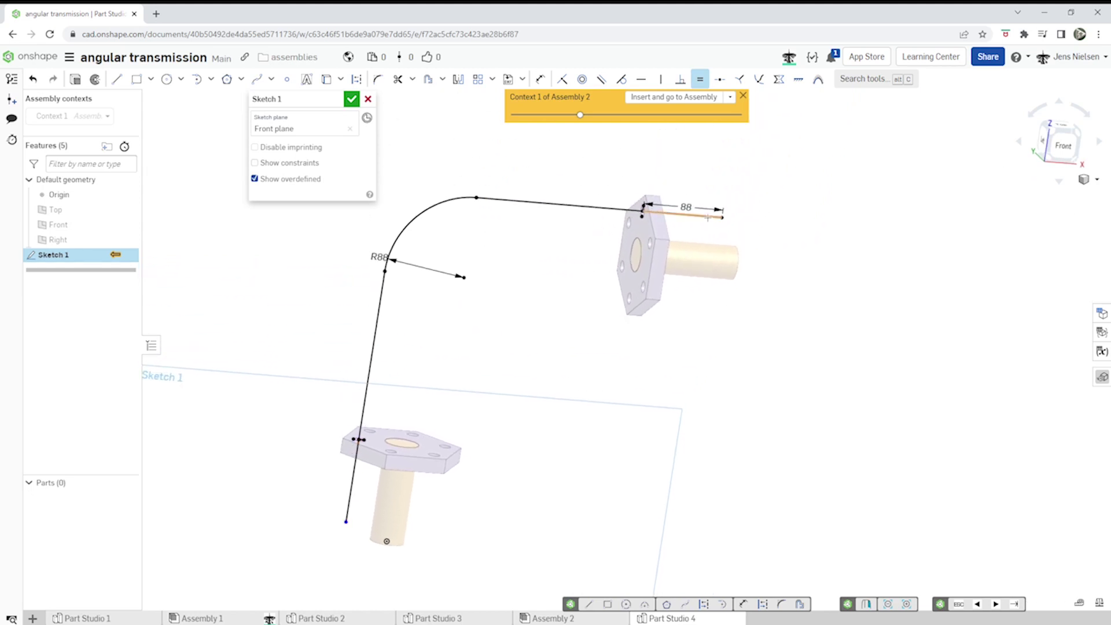
{"action": "left_click", "coordinate": [352, 498]}
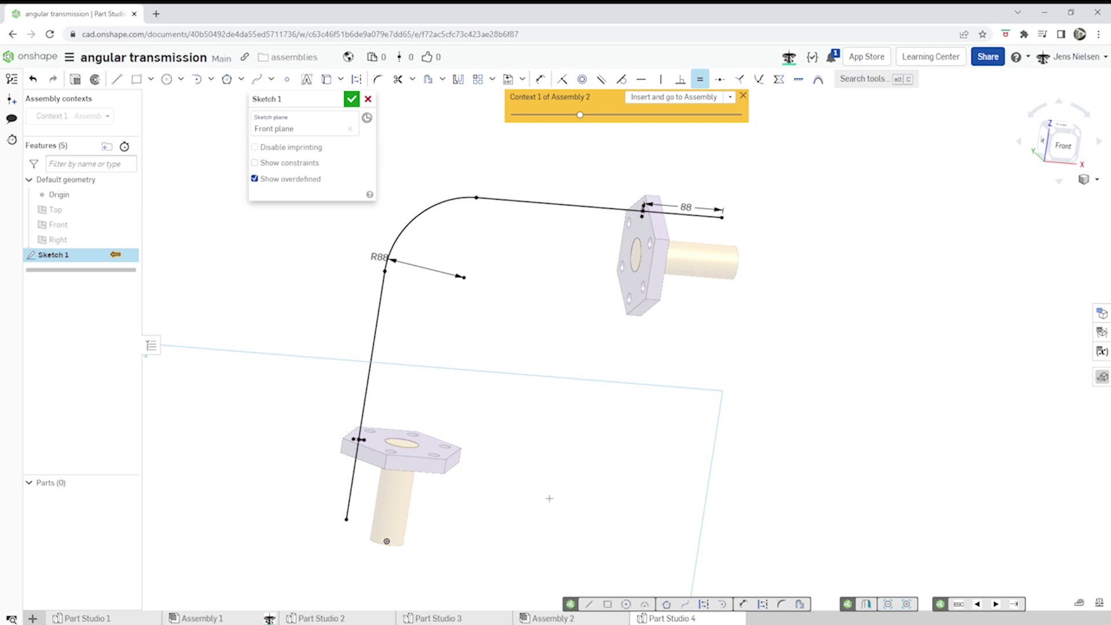
{"action": "left_click", "coordinate": [352, 99]}
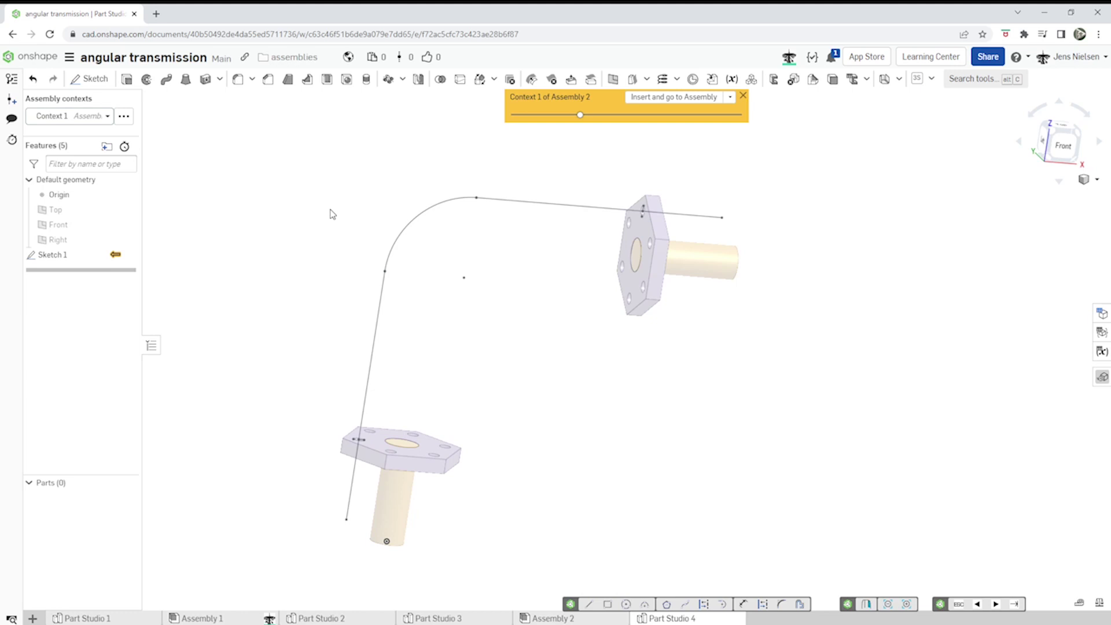
Step: Create Plane 1 on the lower path segment at its end point, using Curve point
{"action": "key", "text": "s"}
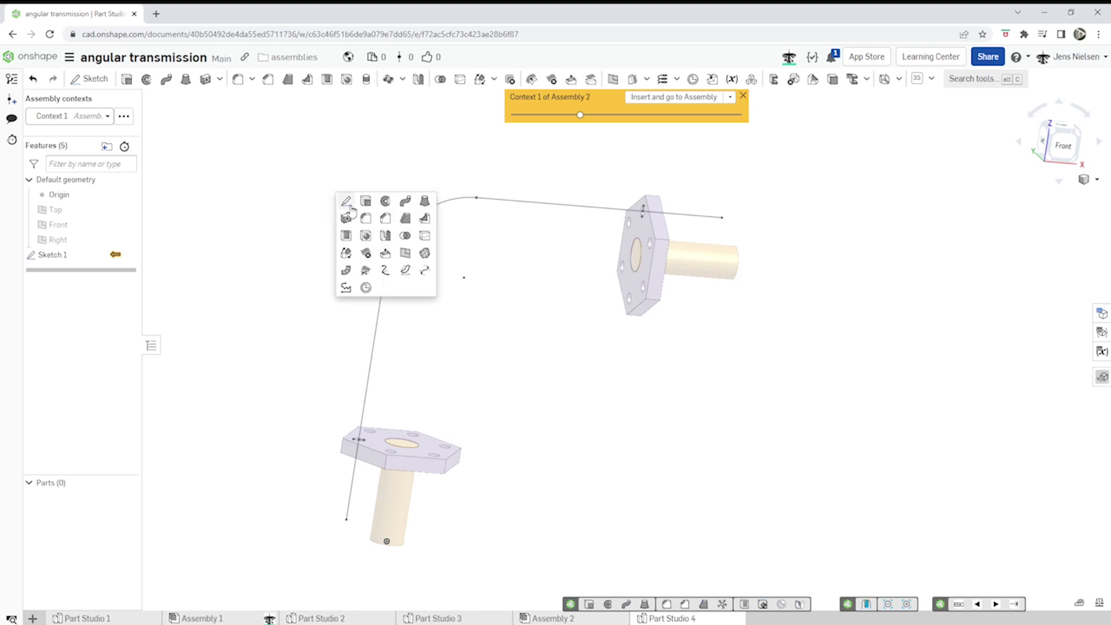
{"action": "left_click", "coordinate": [405, 254]}
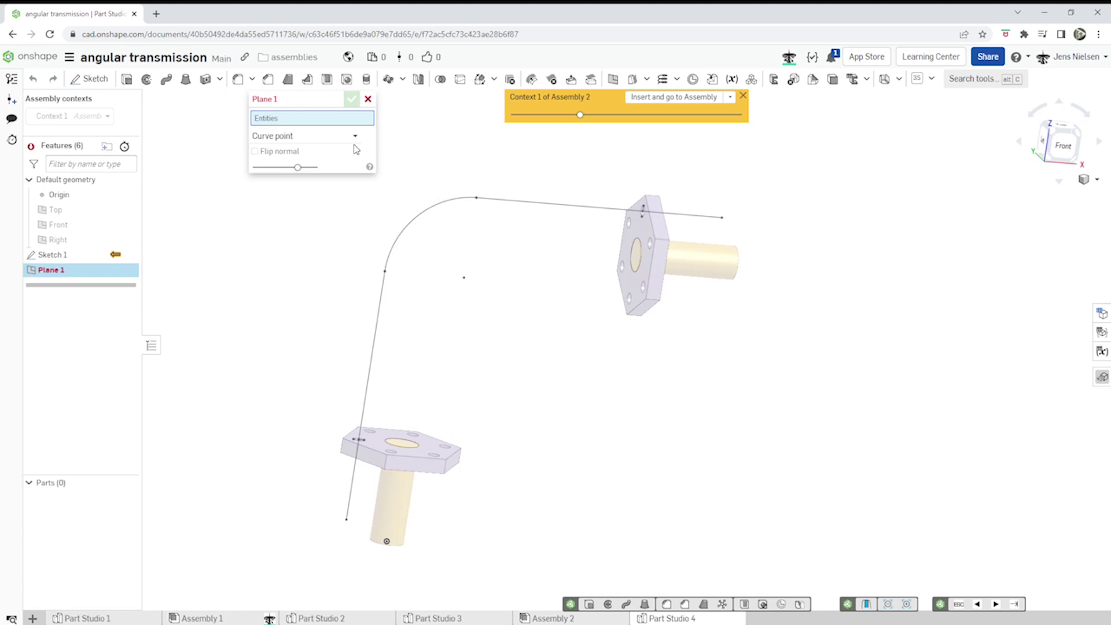
{"action": "scroll", "coordinate": [503, 515], "scroll_direction": "up", "scroll_amount": 2}
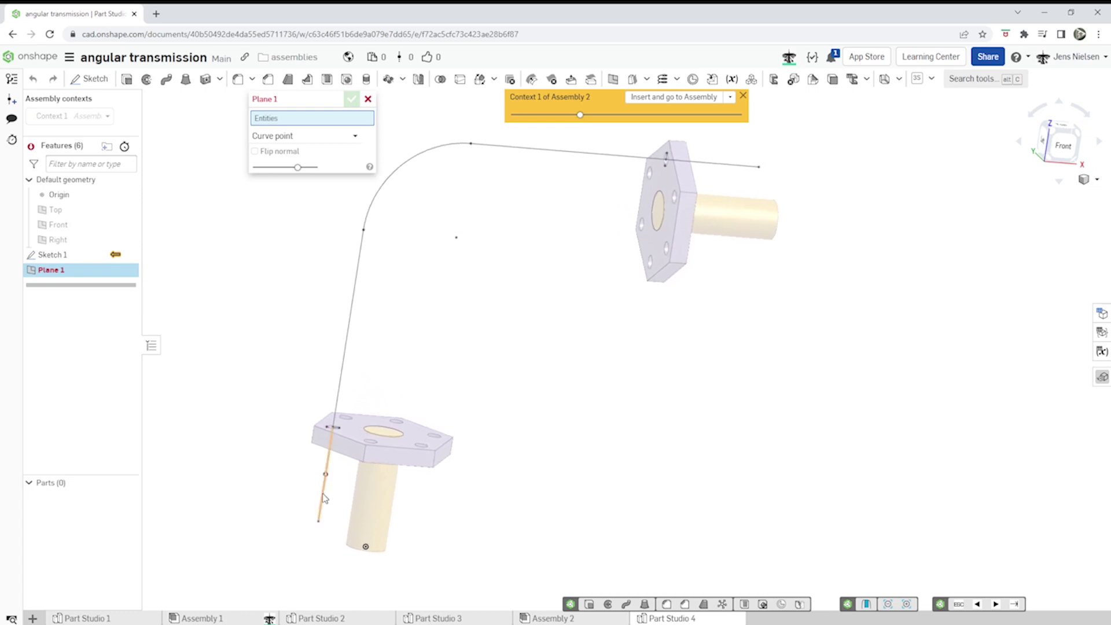
{"action": "left_click", "coordinate": [322, 497]}
{"action": "left_click", "coordinate": [319, 522]}
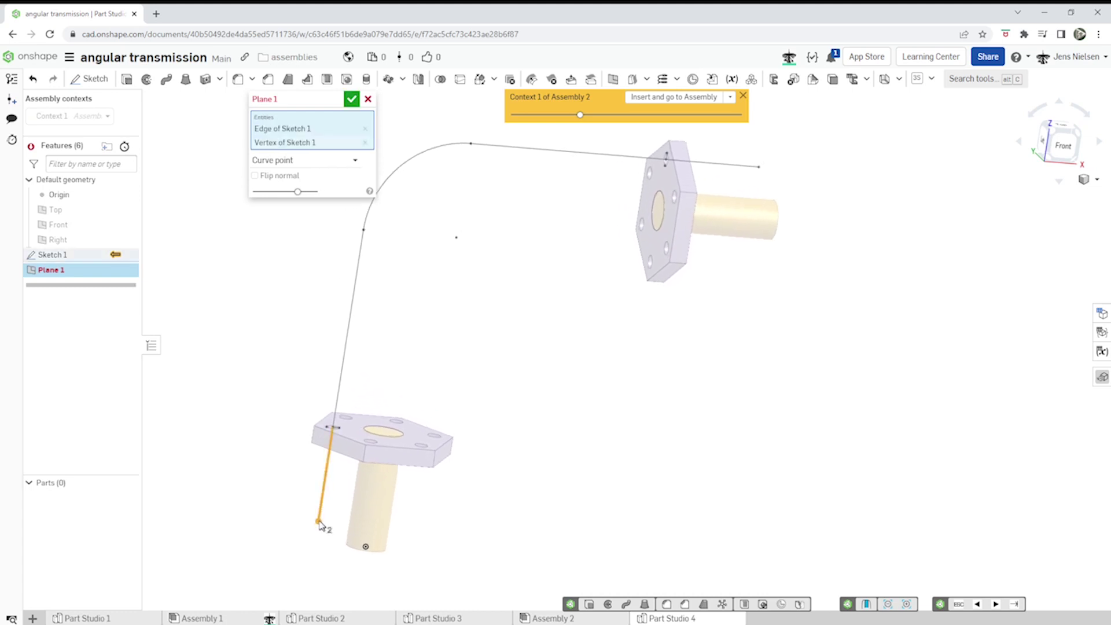
{"action": "left_click", "coordinate": [351, 105]}
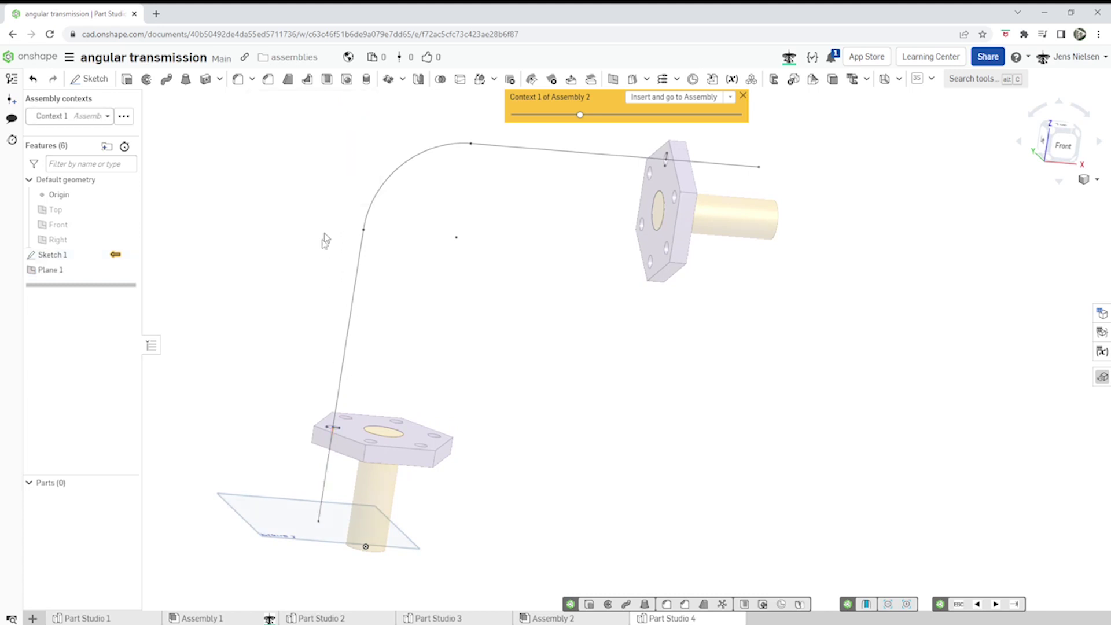
Step: Create Sketch 2 on Plane 1 from the projected edge of the lower flange's small hole
{"action": "key", "text": "s"}
{"action": "left_click", "coordinate": [278, 291]}
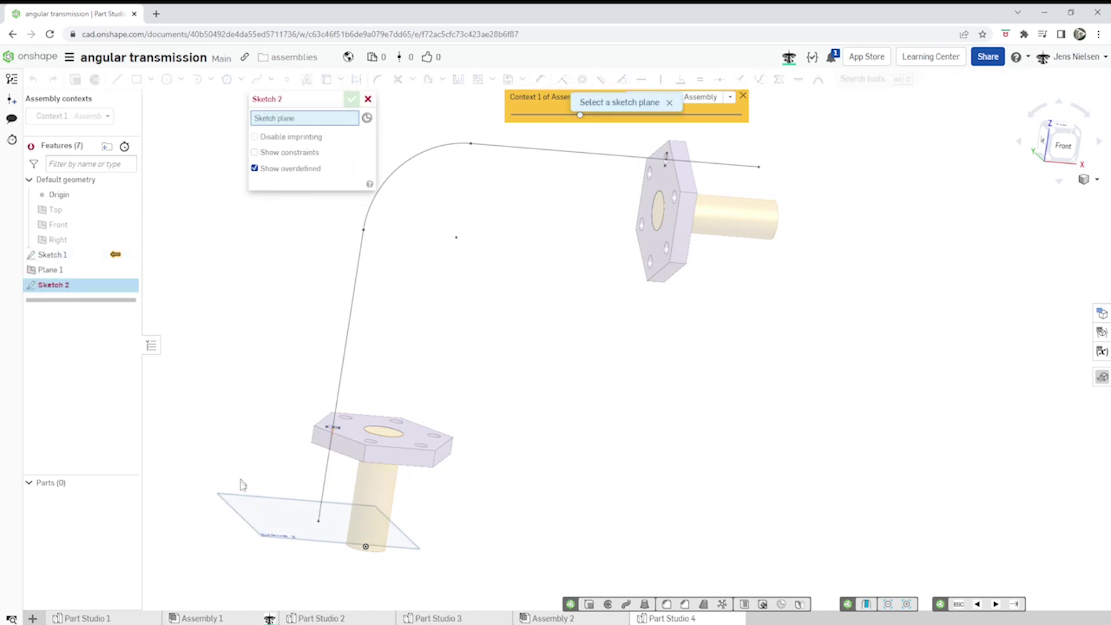
{"action": "left_click", "coordinate": [240, 517]}
{"action": "key", "text": "u"}
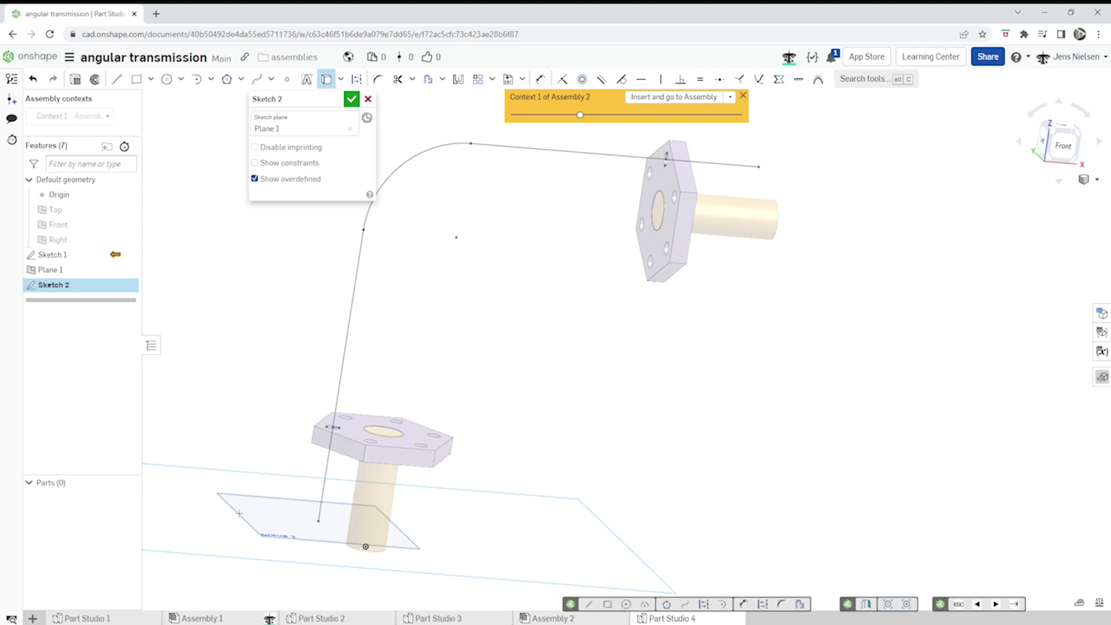
{"action": "scroll", "coordinate": [318, 405], "scroll_direction": "up", "scroll_amount": 5}
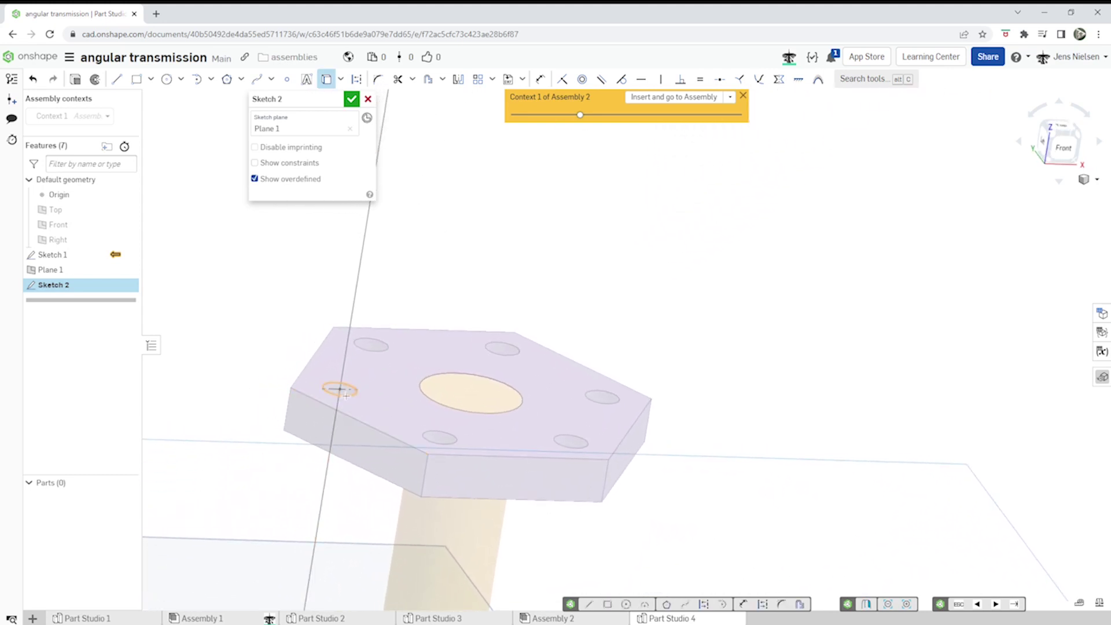
{"action": "left_click", "coordinate": [348, 394]}
{"action": "scroll", "coordinate": [348, 399], "scroll_direction": "down", "scroll_amount": 5}
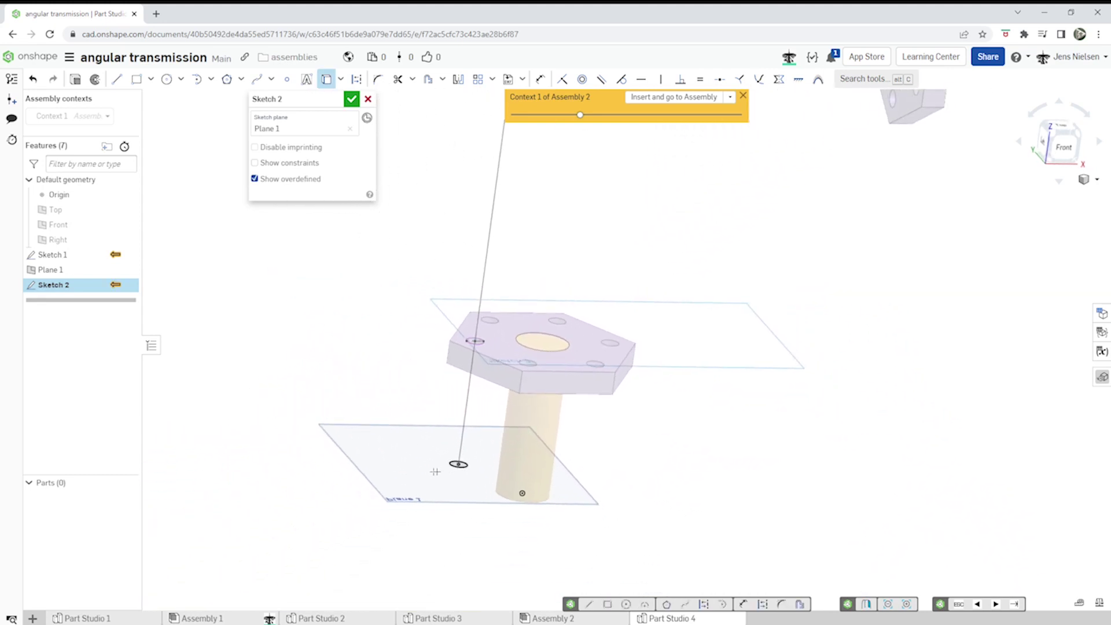
{"action": "left_click", "coordinate": [351, 99]}
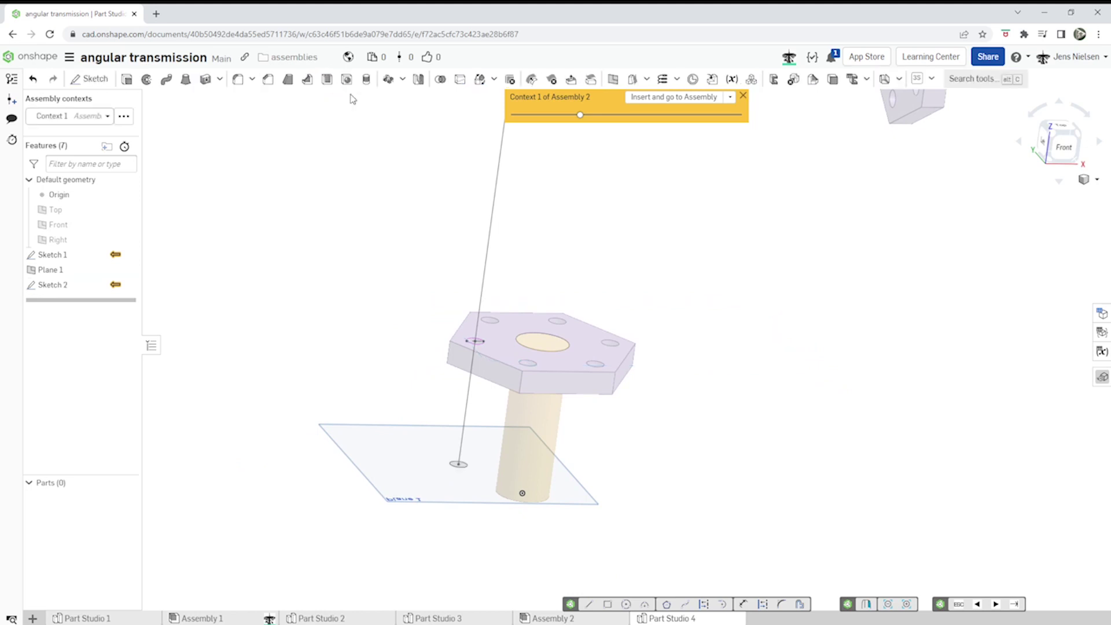
Step: Sweep the Sketch 2 circle along the four Sketch 1 path edges to create the rod
{"action": "left_click", "coordinate": [166, 78]}
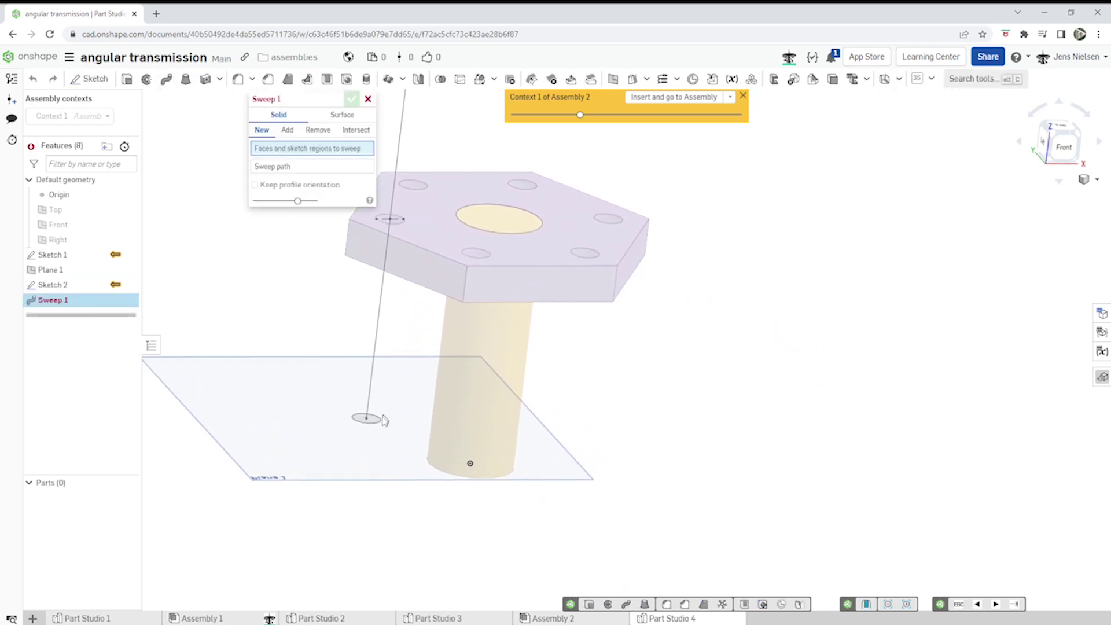
{"action": "left_click", "coordinate": [371, 419]}
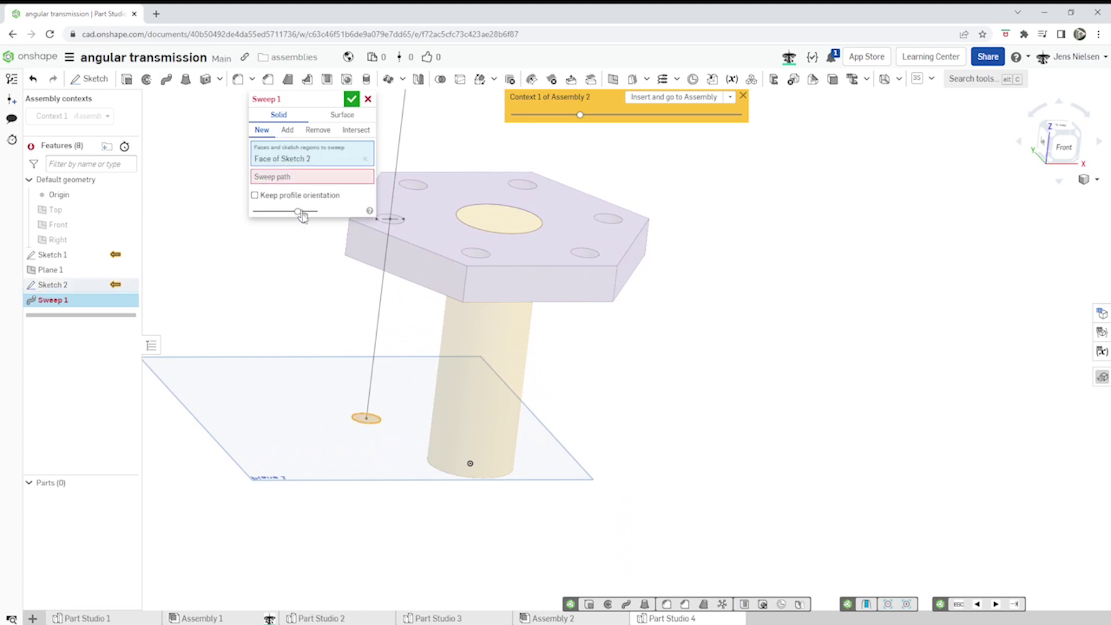
{"action": "left_click", "coordinate": [349, 180]}
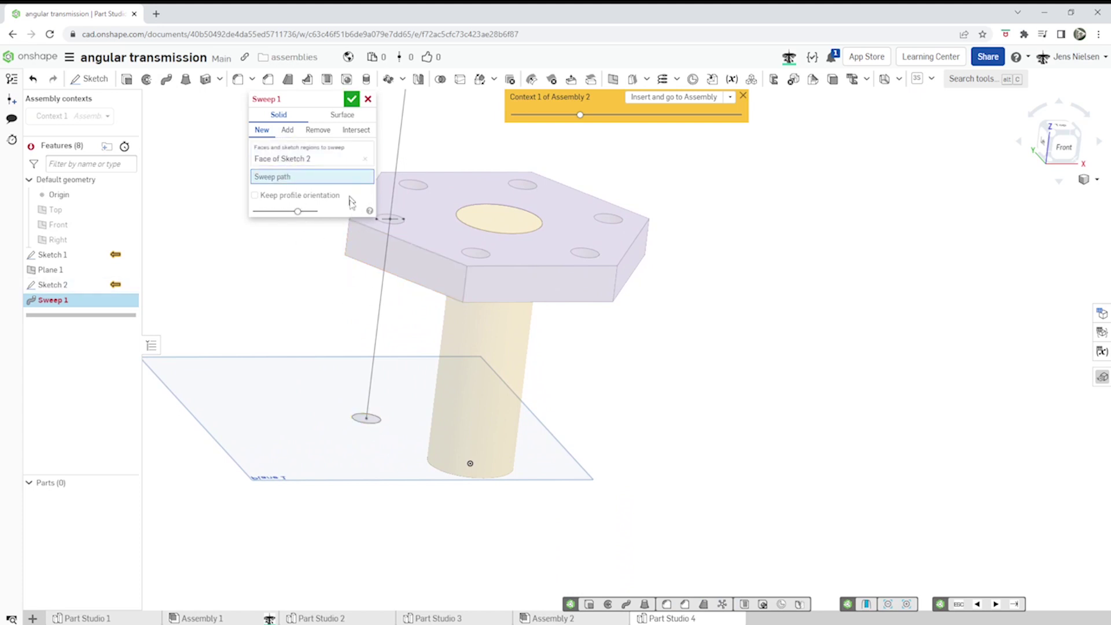
{"action": "left_click", "coordinate": [379, 296]}
{"action": "scroll", "coordinate": [412, 260], "scroll_direction": "down", "scroll_amount": 2}
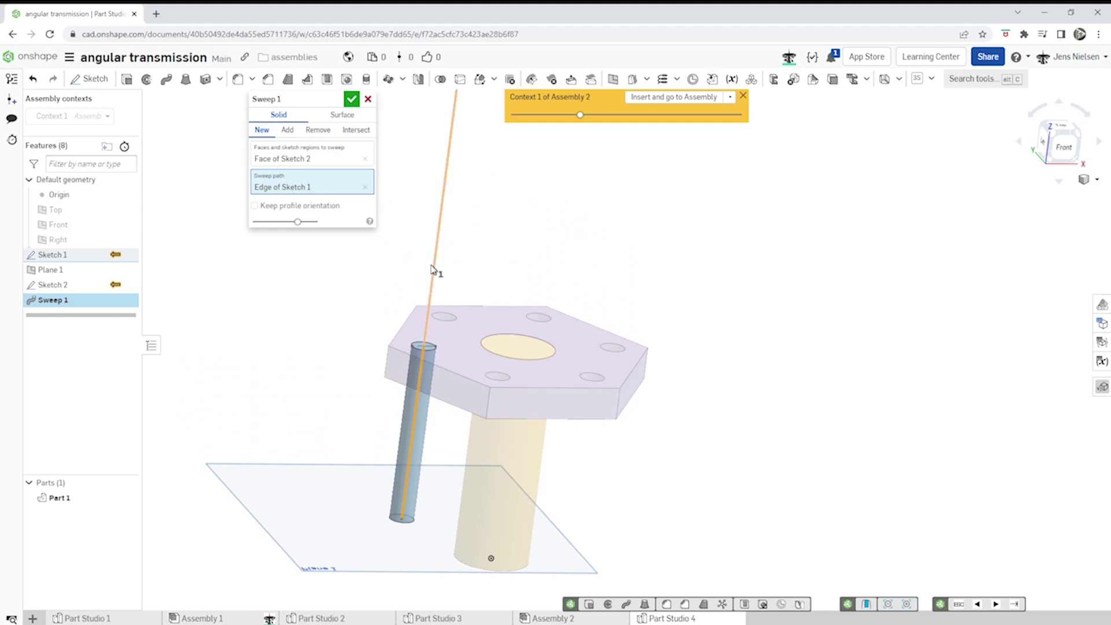
{"action": "left_click", "coordinate": [431, 269]}
{"action": "scroll", "coordinate": [449, 283], "scroll_direction": "down", "scroll_amount": 3}
{"action": "left_click", "coordinate": [435, 287]}
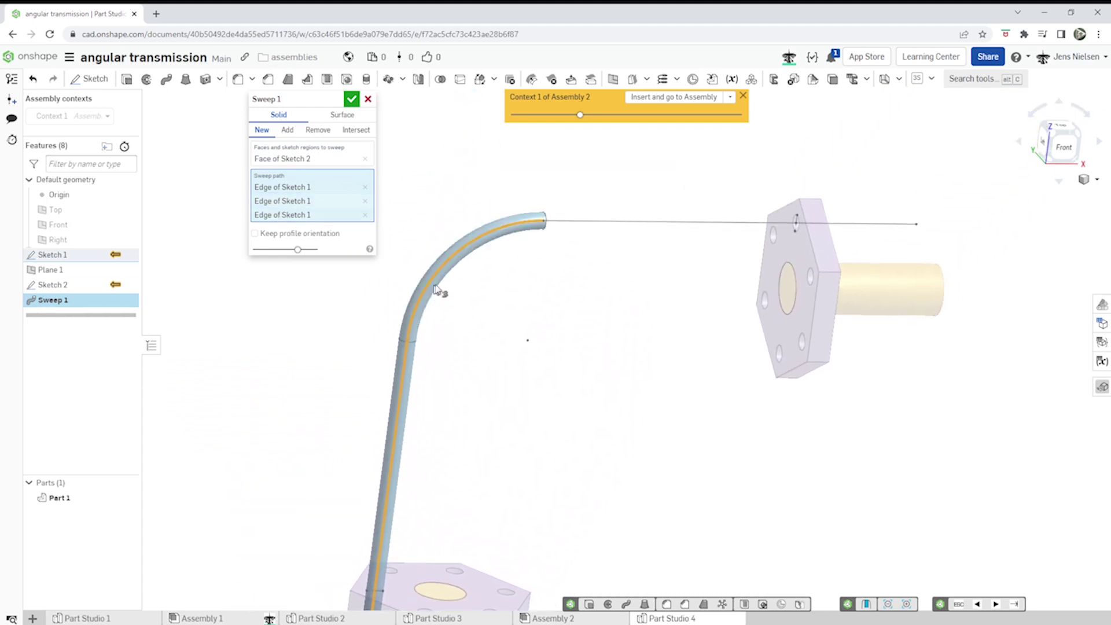
{"action": "left_click", "coordinate": [586, 225]}
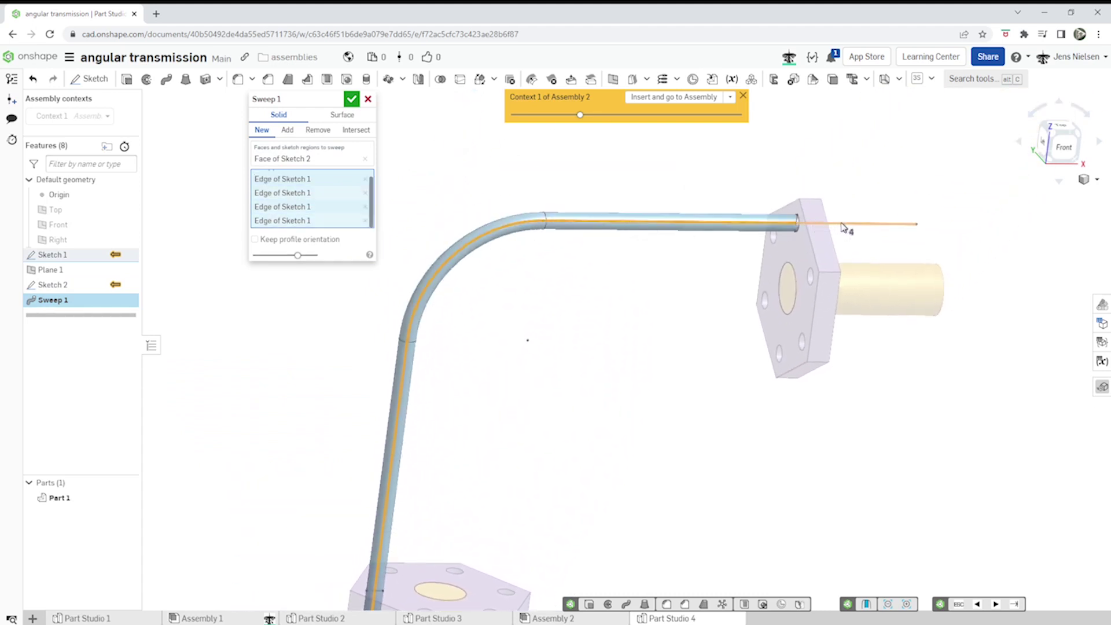
{"action": "left_click", "coordinate": [353, 101]}
Step: Rename Part 1 to 'tube', colour it green (5FA73D), and insert it into Assembly 2
{"action": "right_click", "coordinate": [64, 499]}
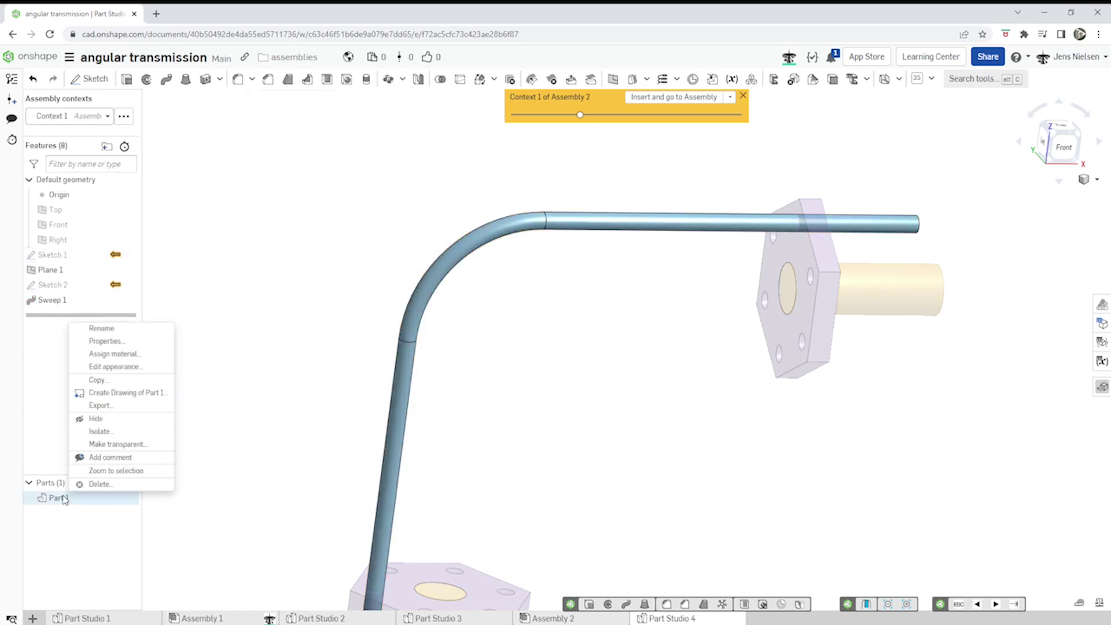
{"action": "left_click", "coordinate": [118, 328]}
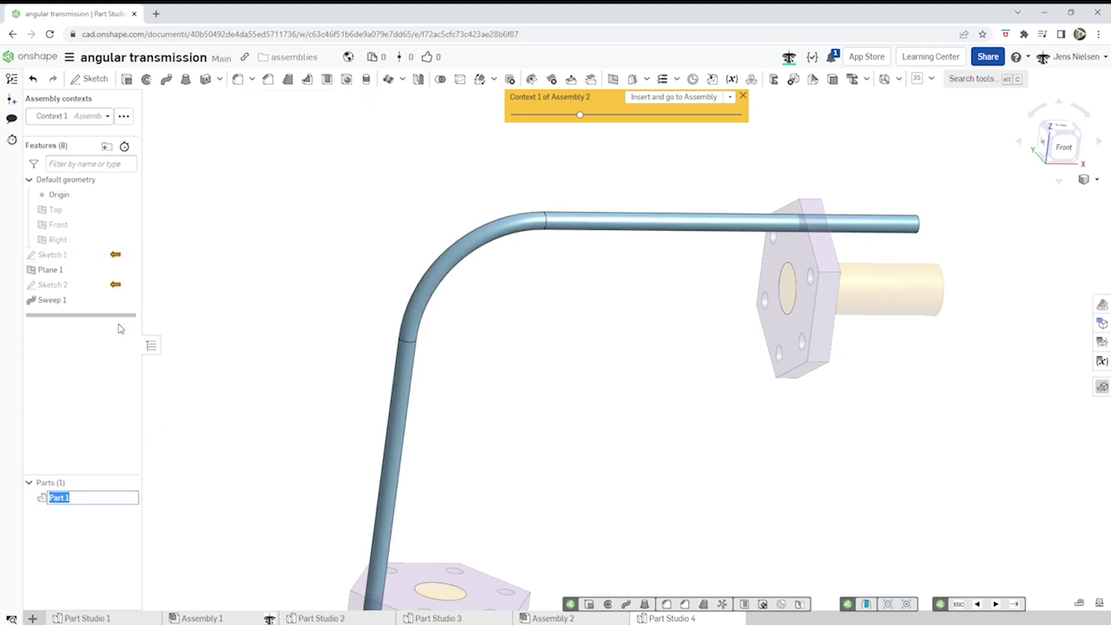
{"action": "key", "text": "Return"}
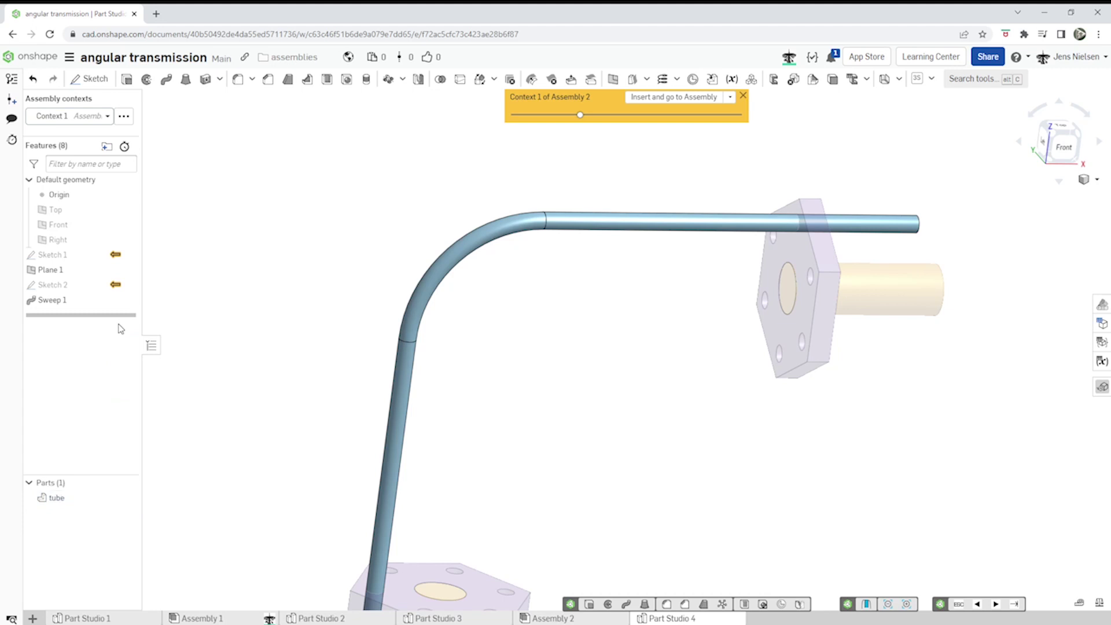
{"action": "right_click", "coordinate": [67, 498]}
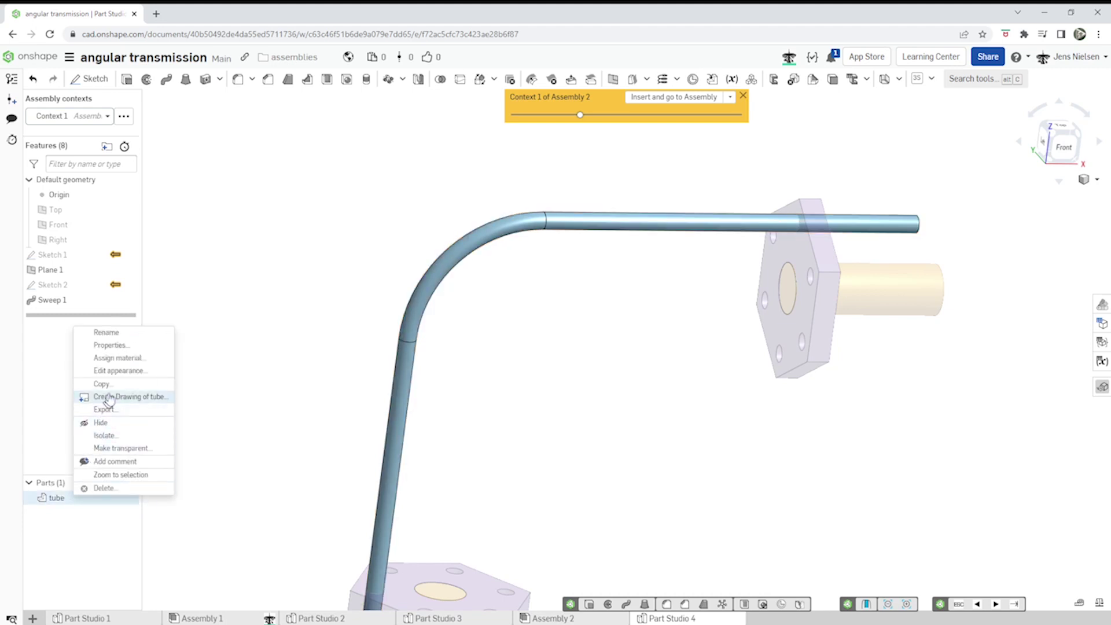
{"action": "left_click", "coordinate": [118, 374]}
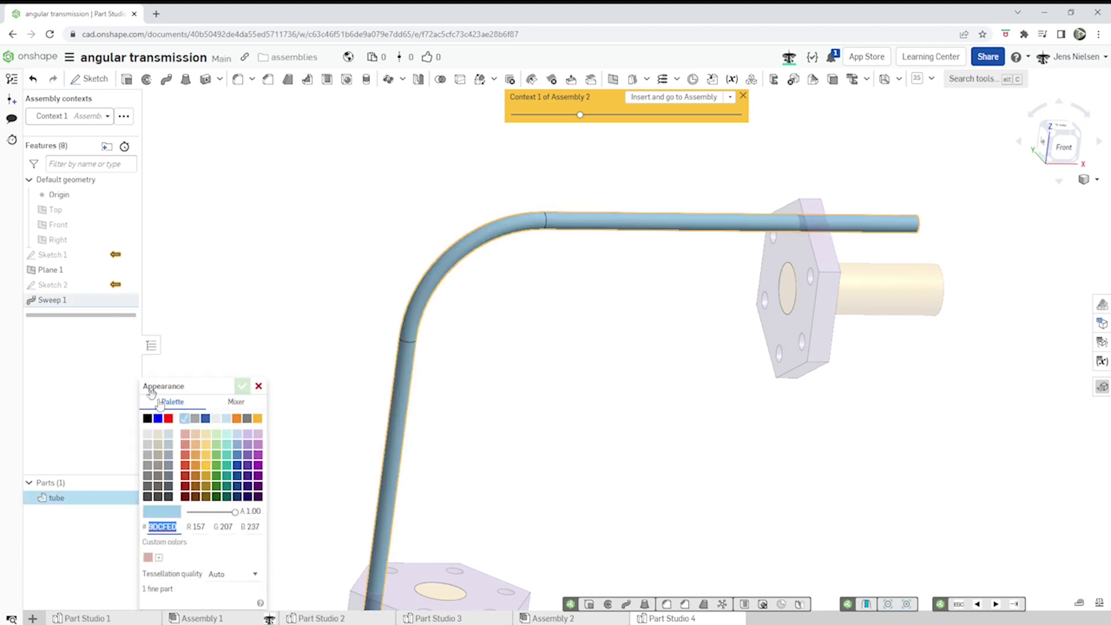
{"action": "left_click", "coordinate": [220, 467]}
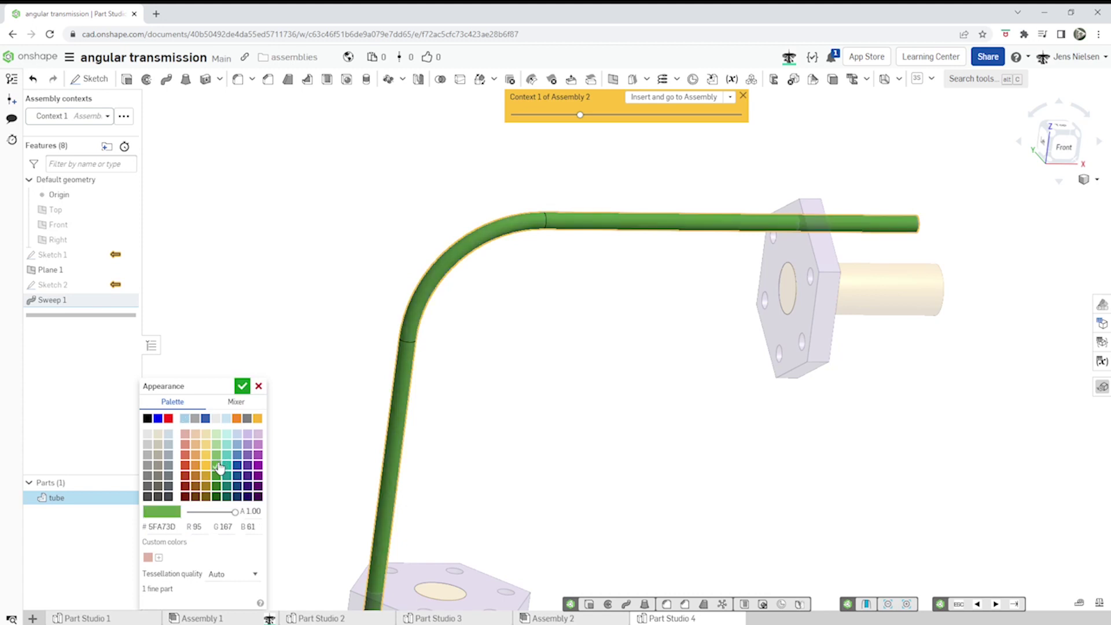
{"action": "left_click", "coordinate": [242, 386]}
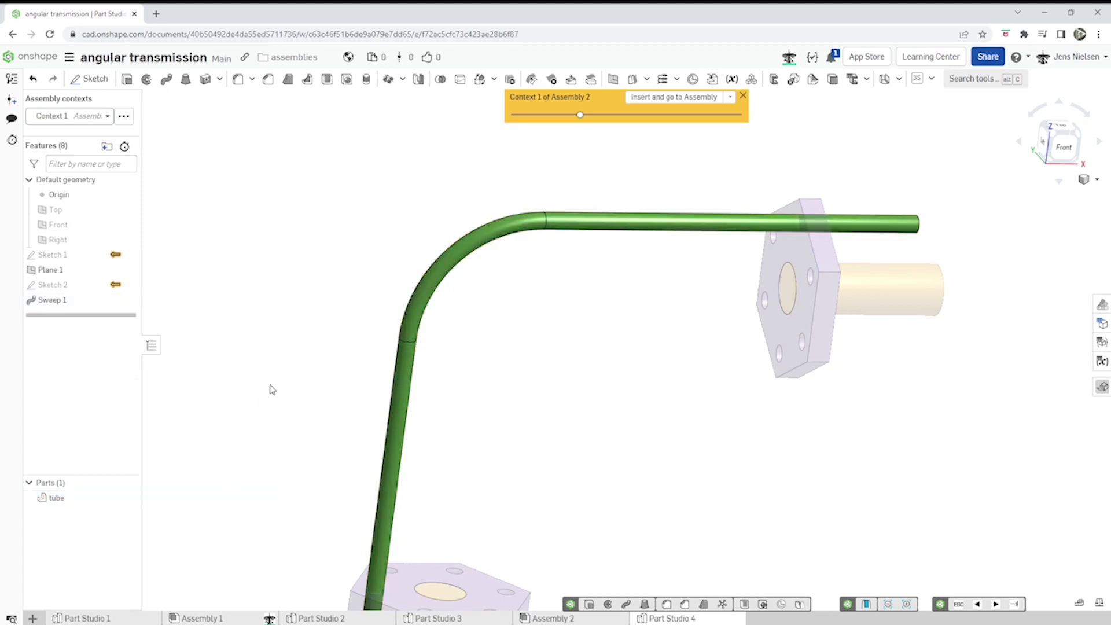
{"action": "left_click", "coordinate": [671, 98]}
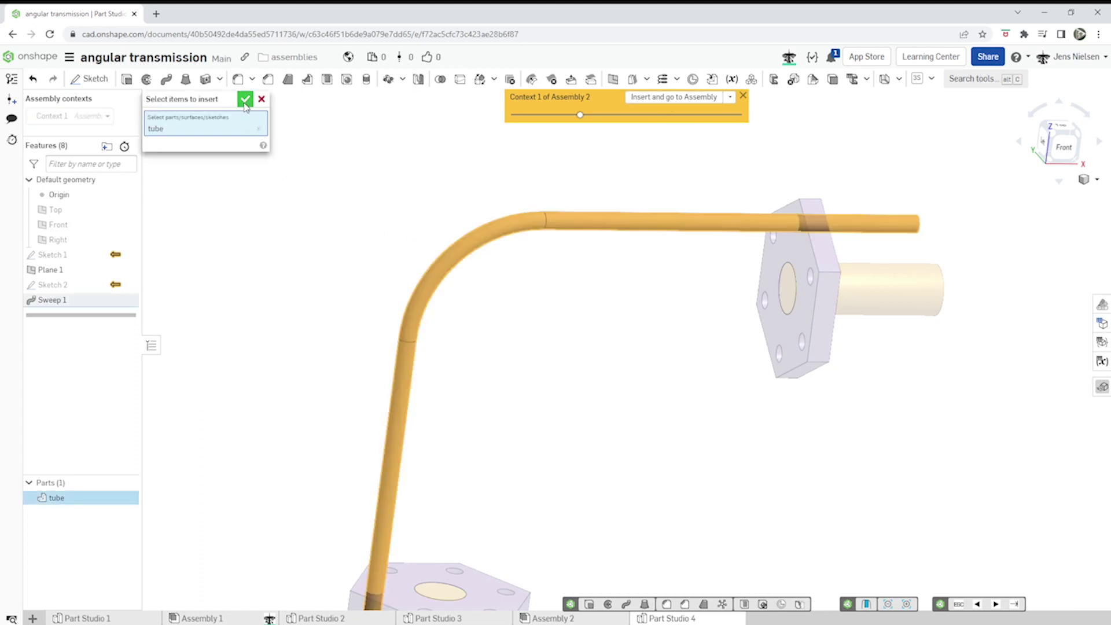
{"action": "left_click", "coordinate": [246, 99]}
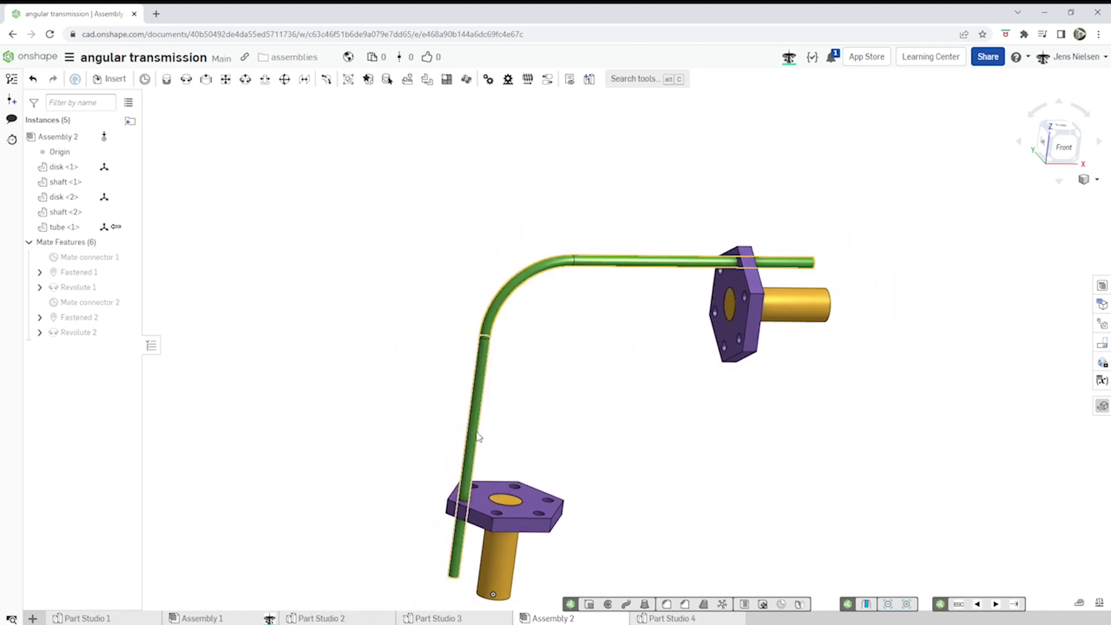
Step: Move the tube aside and mate its end cylindrically to the bottom disk's hole
{"action": "left_click_drag", "start_coordinate": [457, 431], "coordinate": [356, 385]}
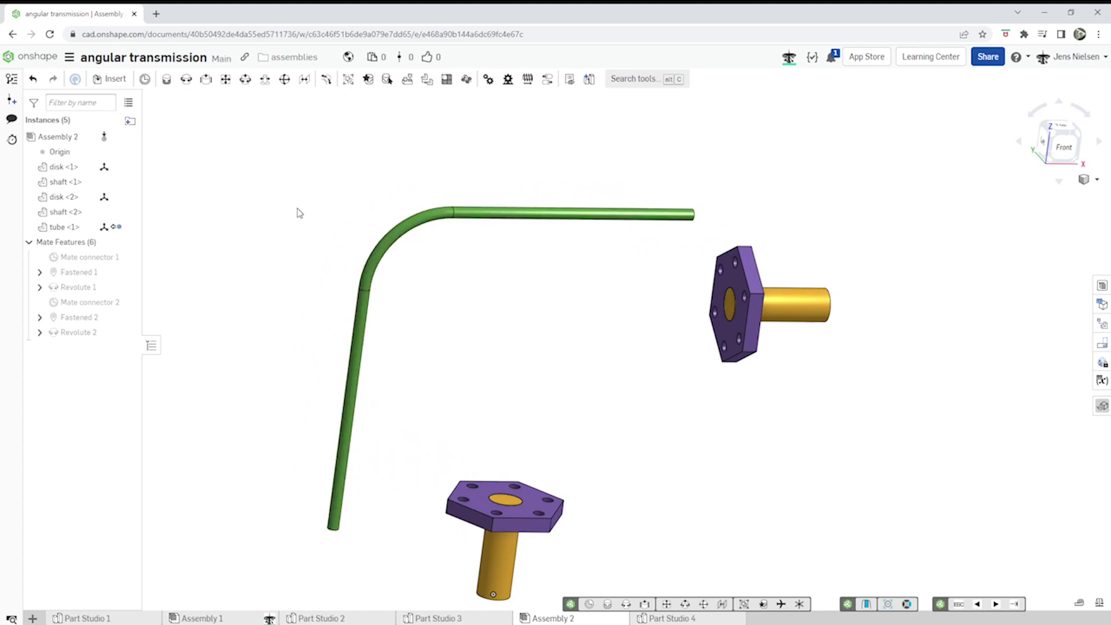
{"action": "left_click", "coordinate": [245, 79]}
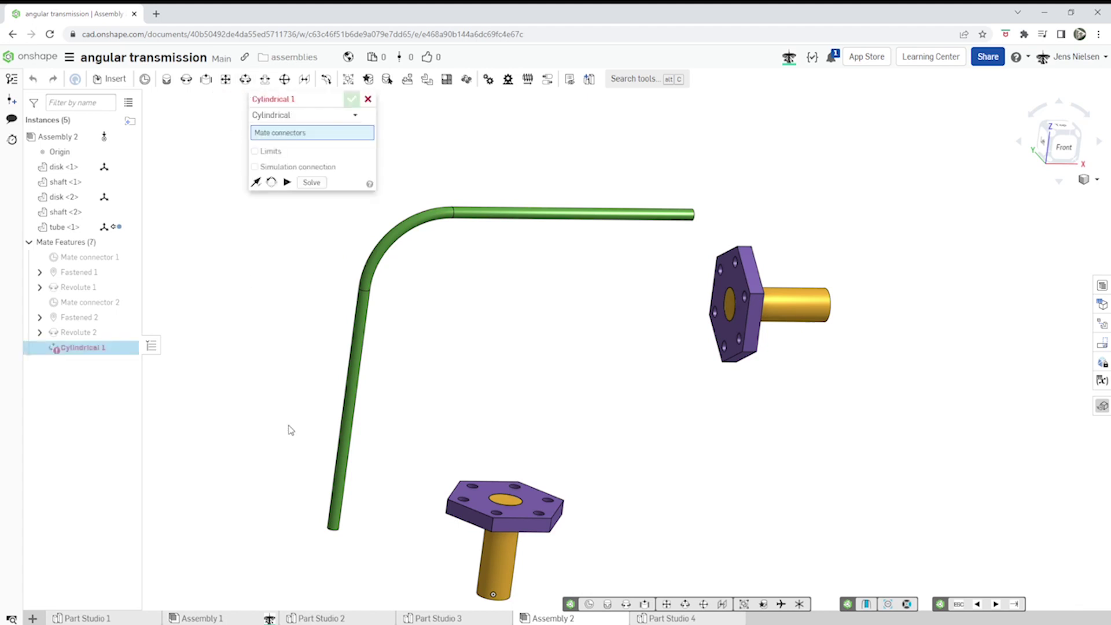
{"action": "left_click", "coordinate": [341, 438]}
{"action": "scroll", "coordinate": [514, 488], "scroll_direction": "up", "scroll_amount": 4}
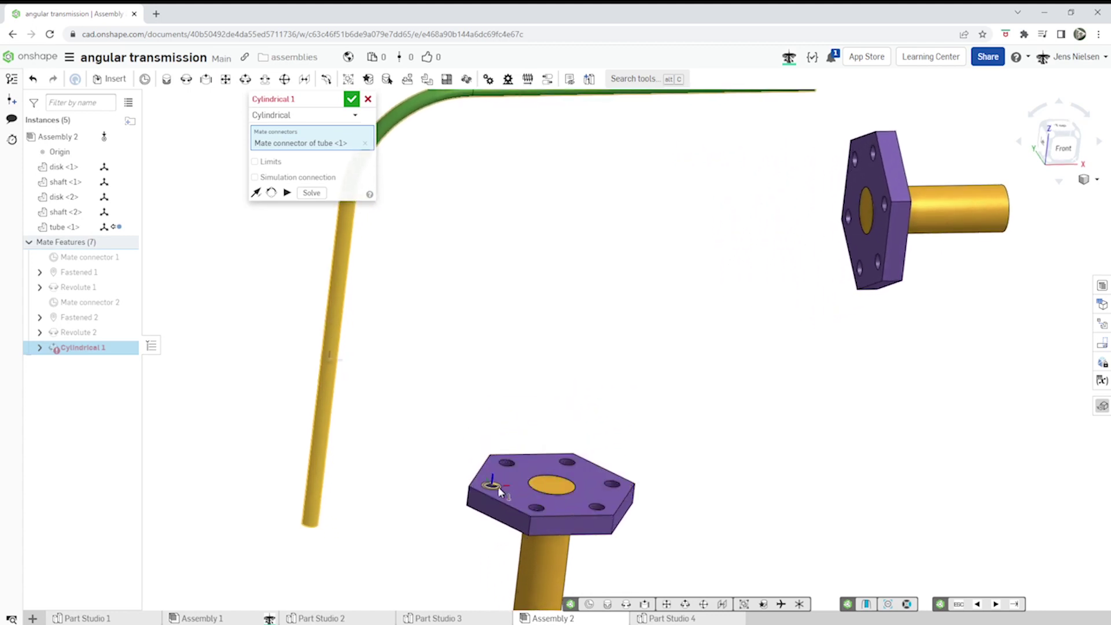
{"action": "left_click", "coordinate": [498, 491]}
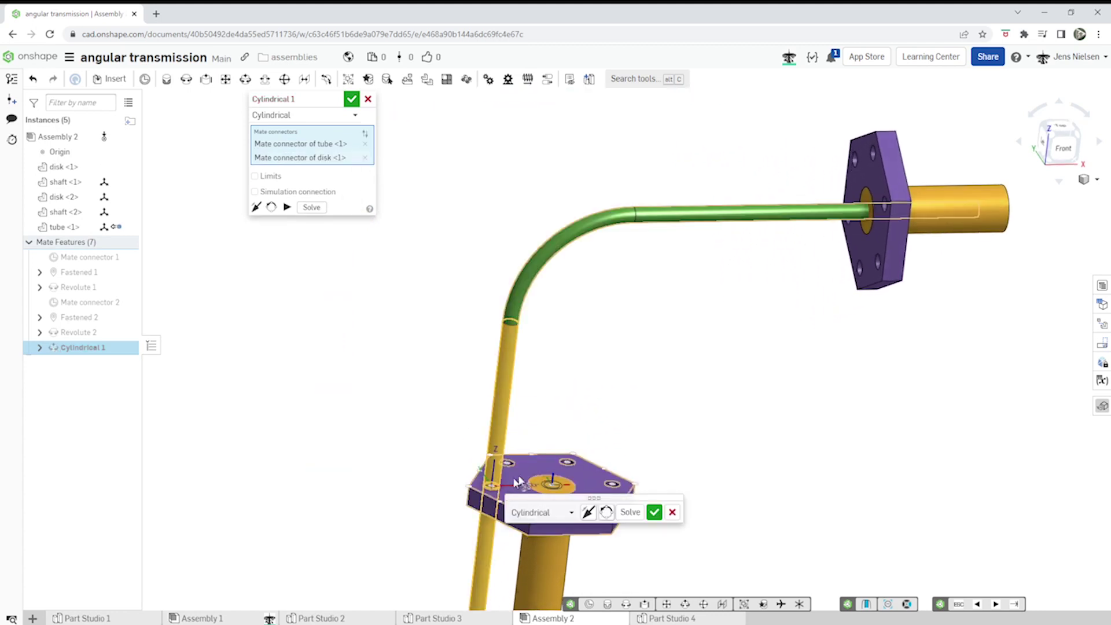
{"action": "left_click", "coordinate": [655, 511]}
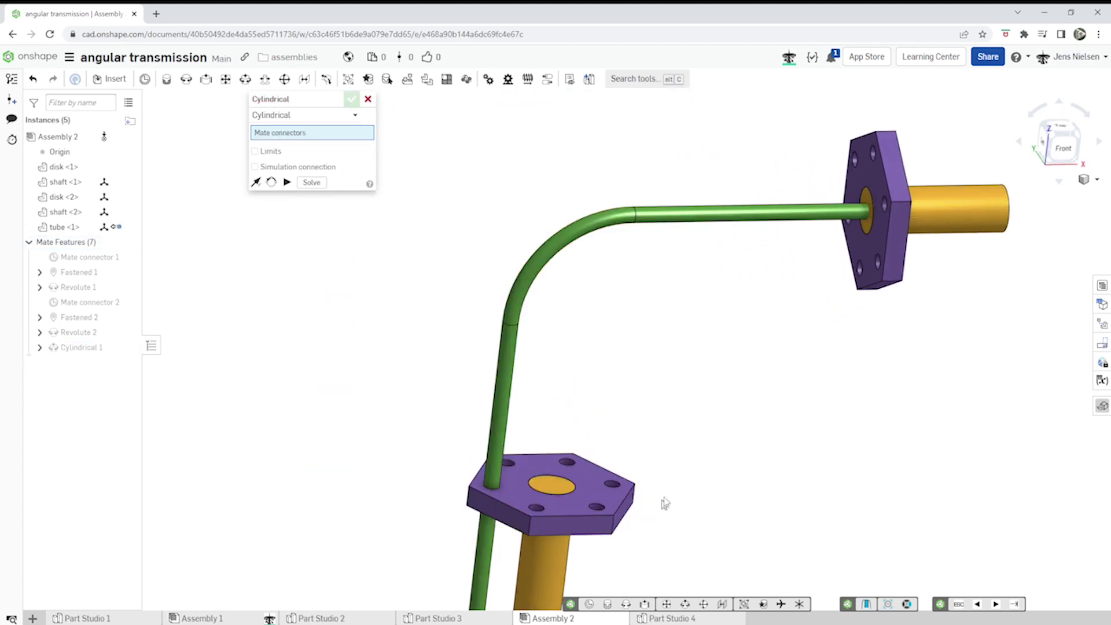
Step: Add a second cylindrical mate between the tube and the other disk's hole, cancelling the extra mate
{"action": "left_click", "coordinate": [809, 216]}
{"action": "scroll", "coordinate": [806, 197], "scroll_direction": "up", "scroll_amount": 5}
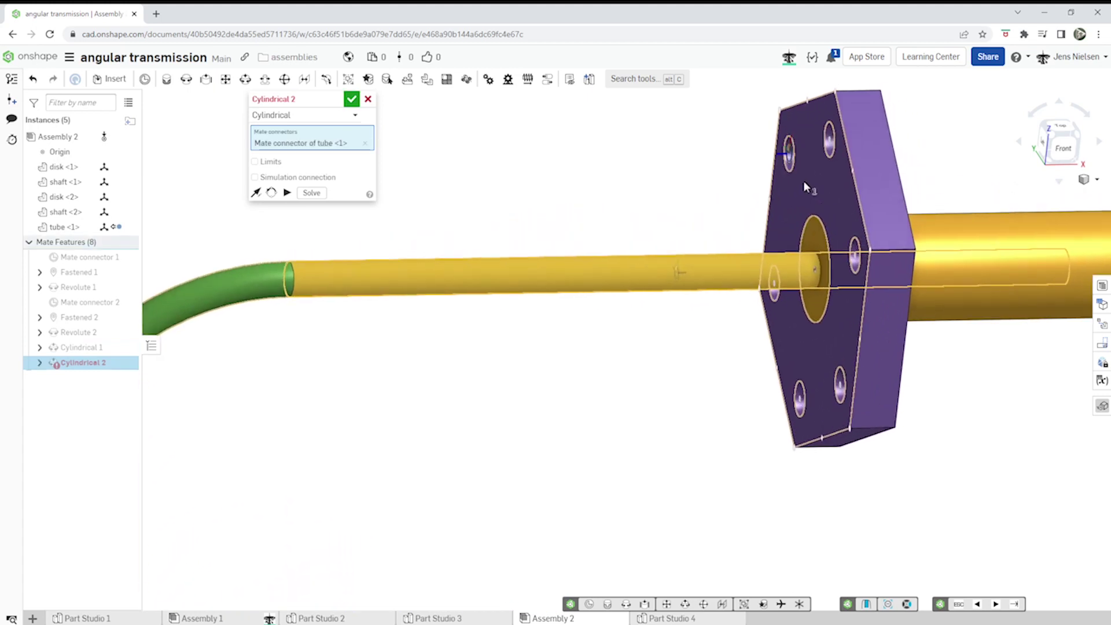
{"action": "left_click", "coordinate": [802, 156]}
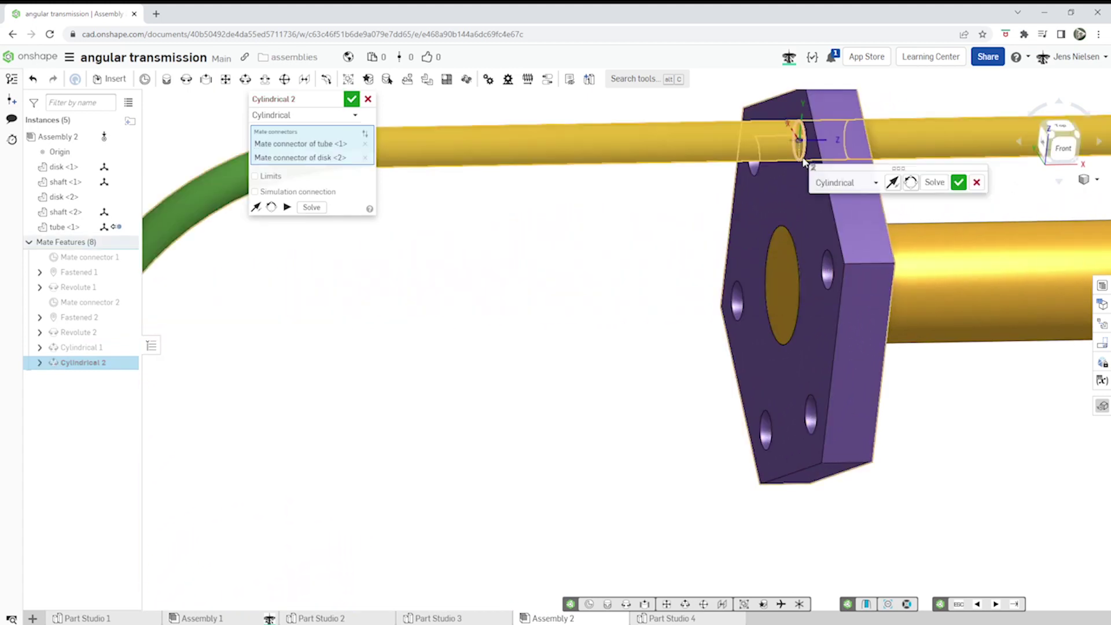
{"action": "left_click", "coordinate": [959, 183]}
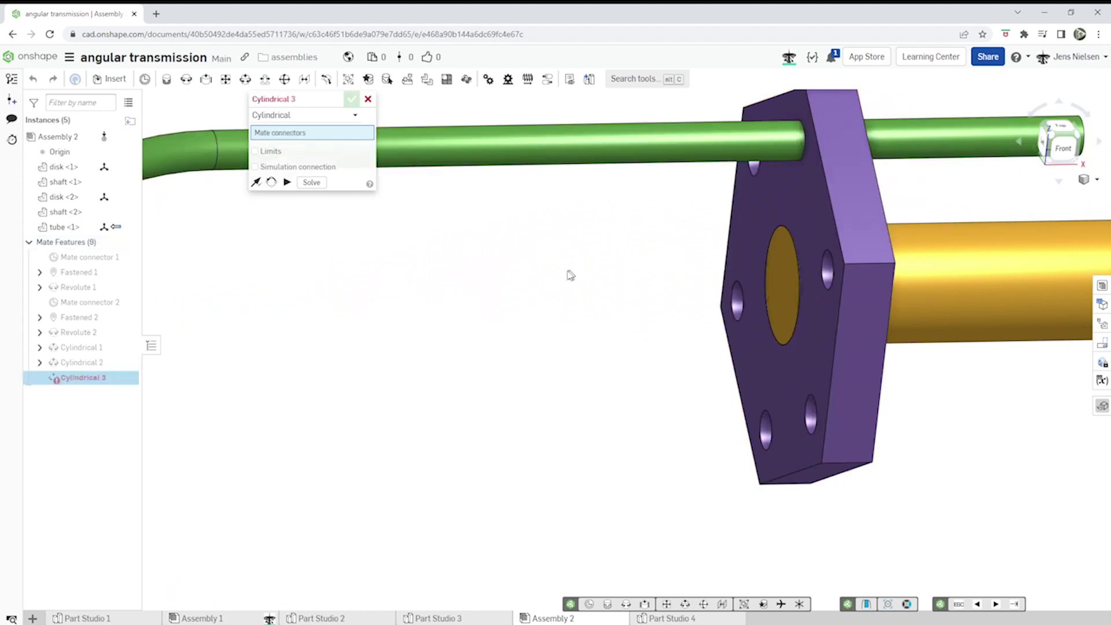
{"action": "scroll", "coordinate": [530, 257], "scroll_direction": "down", "scroll_amount": 3}
{"action": "scroll", "coordinate": [530, 257], "scroll_direction": "down", "scroll_amount": 3}
{"action": "left_click", "coordinate": [368, 99]}
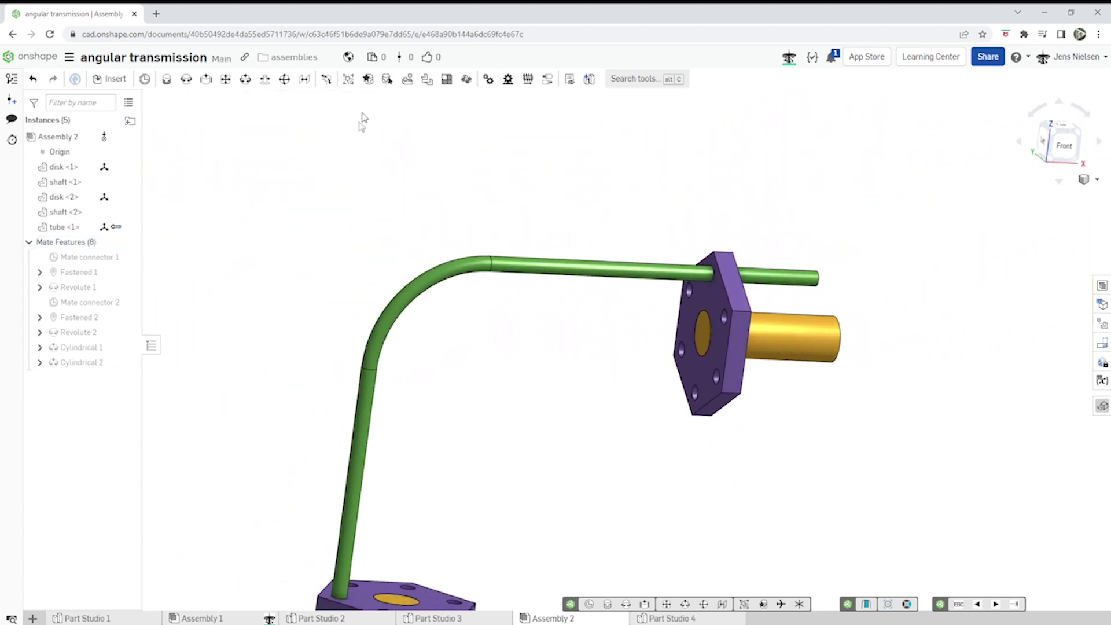
{"action": "scroll", "coordinate": [277, 249], "scroll_direction": "down", "scroll_amount": 2}
Step: Create a gear mate linking Revolute 1 and Revolute 2
{"action": "right_click_drag", "start_coordinate": [264, 269], "coordinate": [276, 281]}
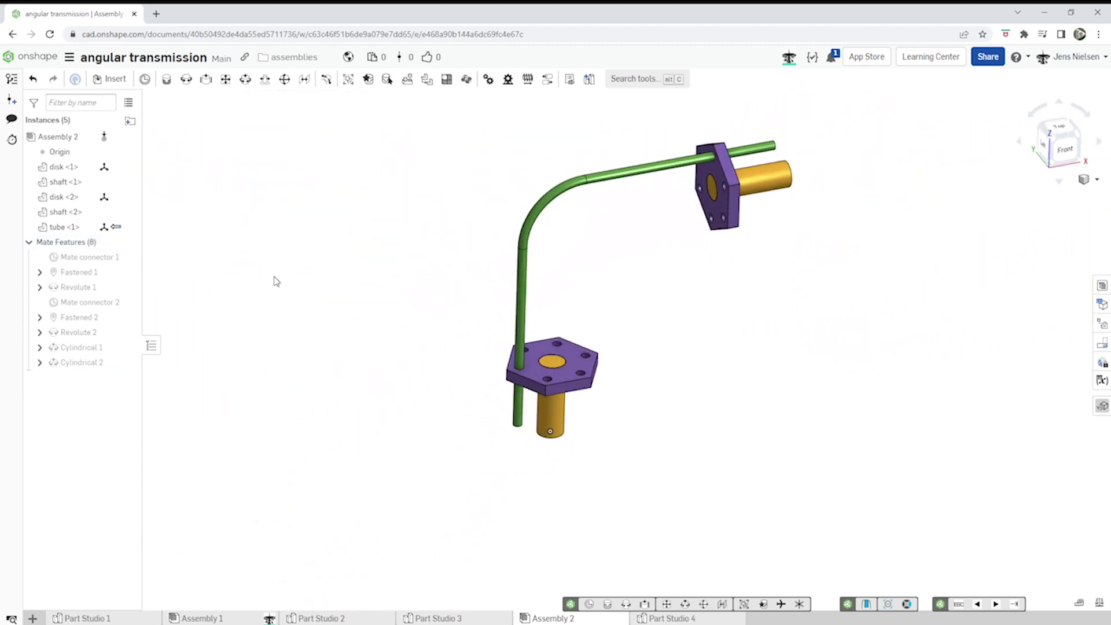
{"action": "left_click", "coordinate": [489, 81]}
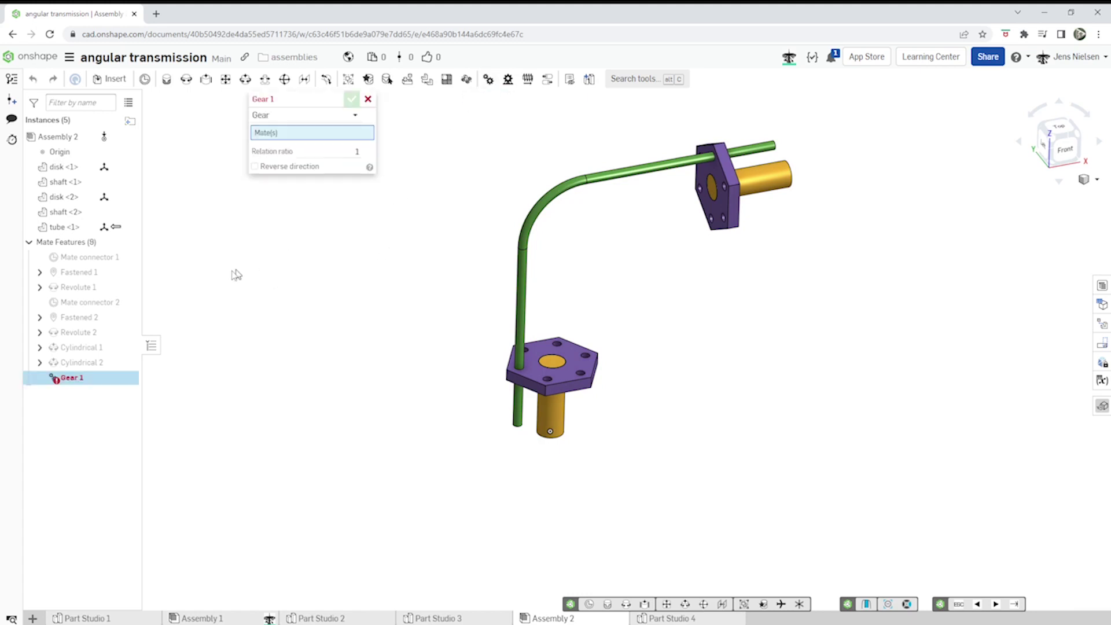
{"action": "left_click", "coordinate": [81, 287]}
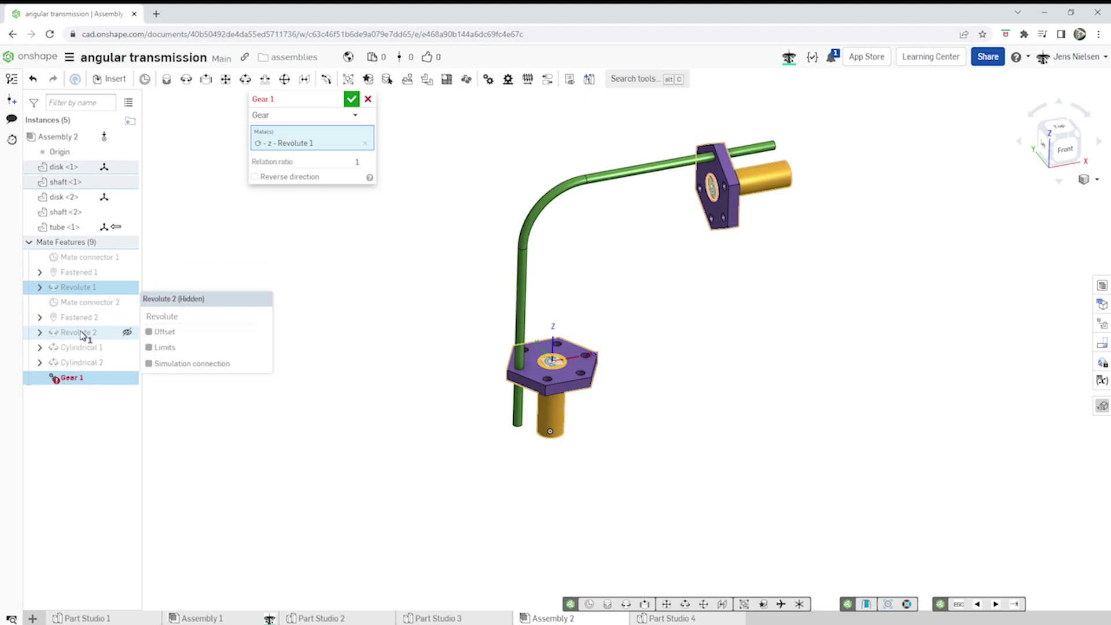
{"action": "left_click", "coordinate": [81, 333]}
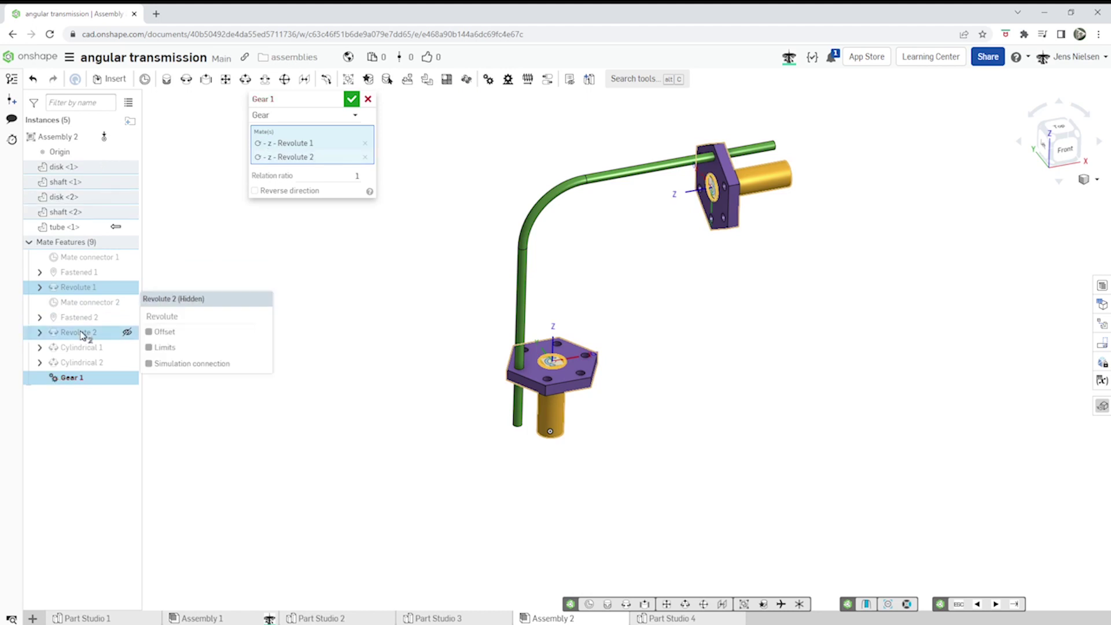
{"action": "left_click", "coordinate": [352, 100]}
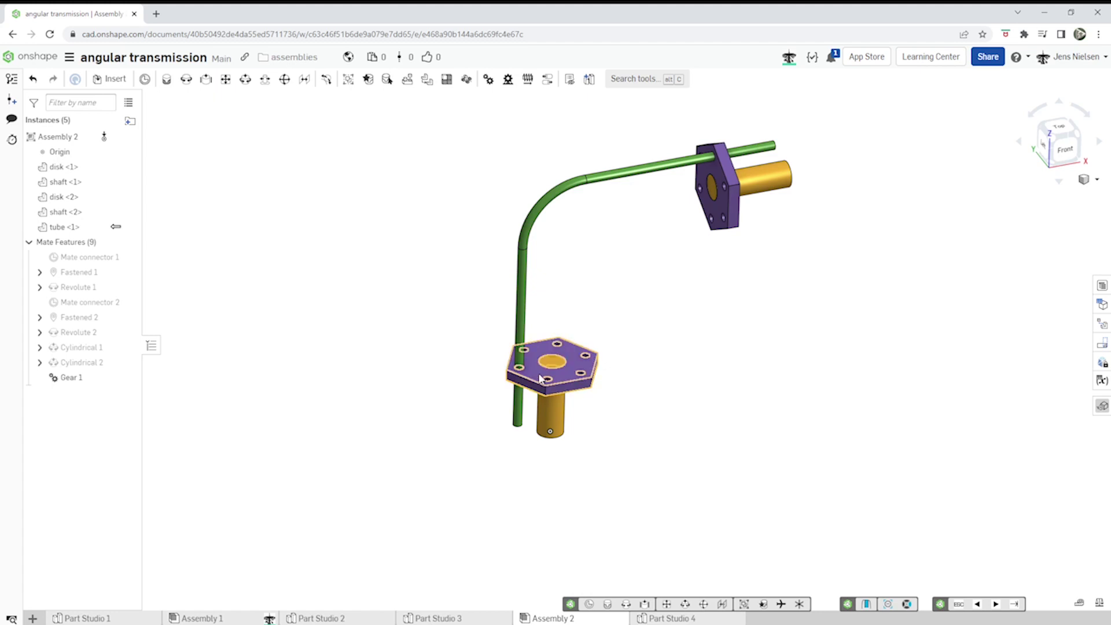
Step: Edit Gear 1 to reverse its direction
{"action": "right_click", "coordinate": [74, 380]}
{"action": "left_click", "coordinate": [105, 403]}
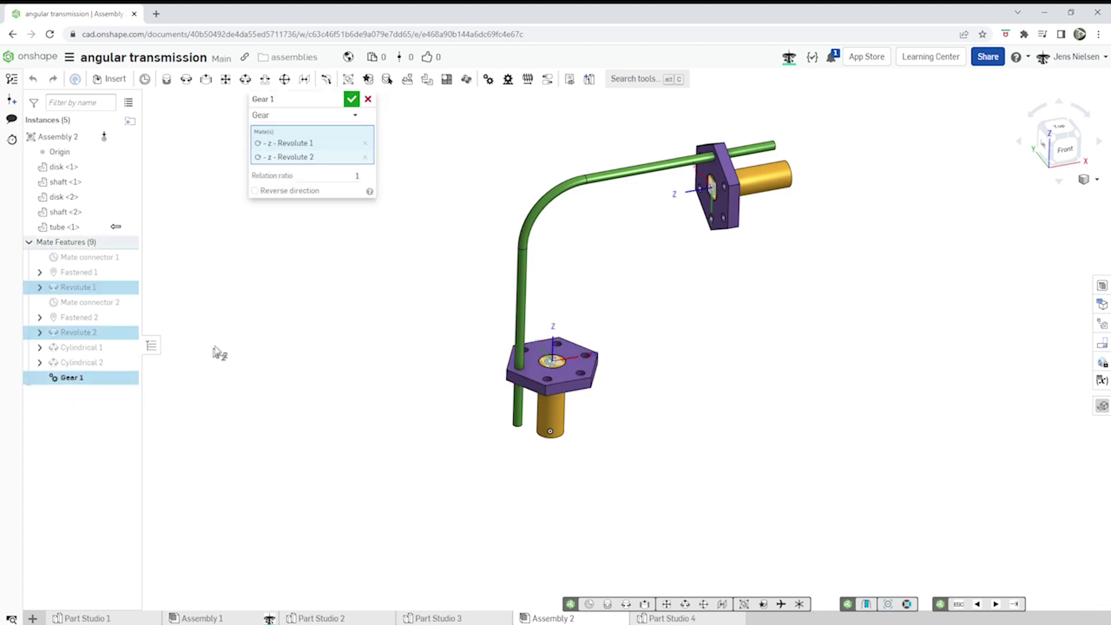
{"action": "left_click", "coordinate": [255, 191]}
{"action": "left_click", "coordinate": [351, 100]}
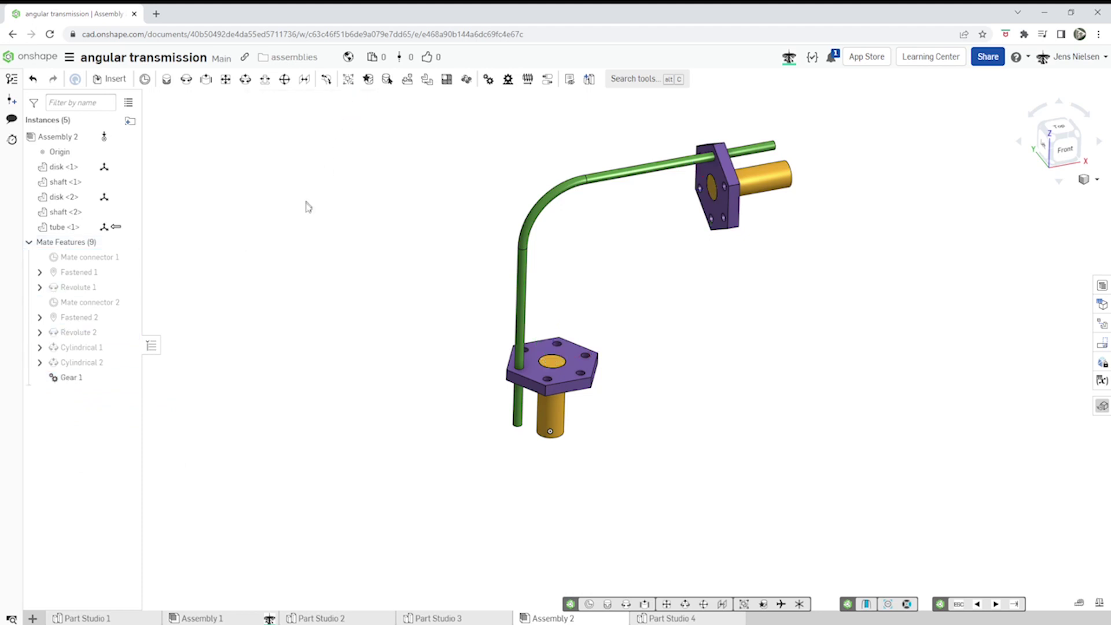
Step: Animate Revolute 1, stop the rotation around 121 deg, and close the animation
{"action": "right_click", "coordinate": [61, 291]}
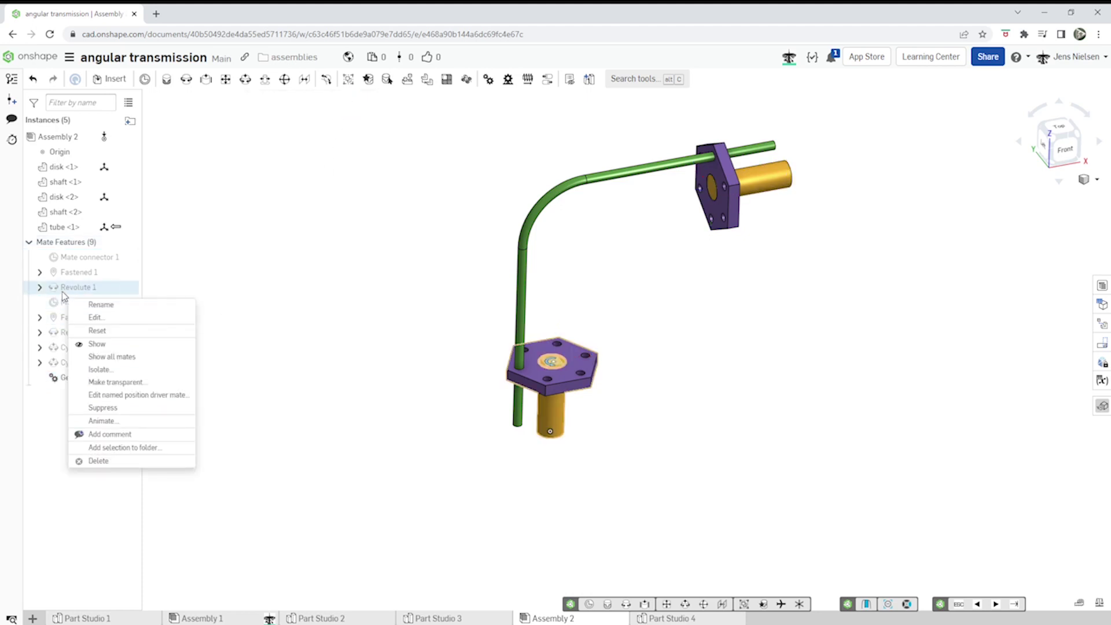
{"action": "left_click", "coordinate": [112, 421]}
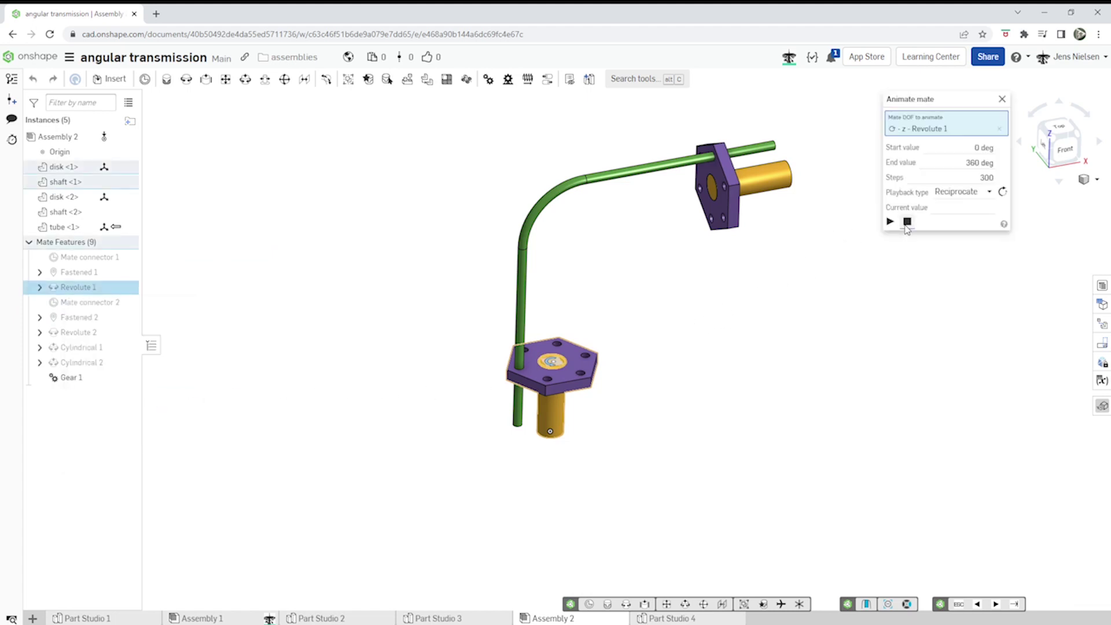
{"action": "left_click", "coordinate": [893, 223]}
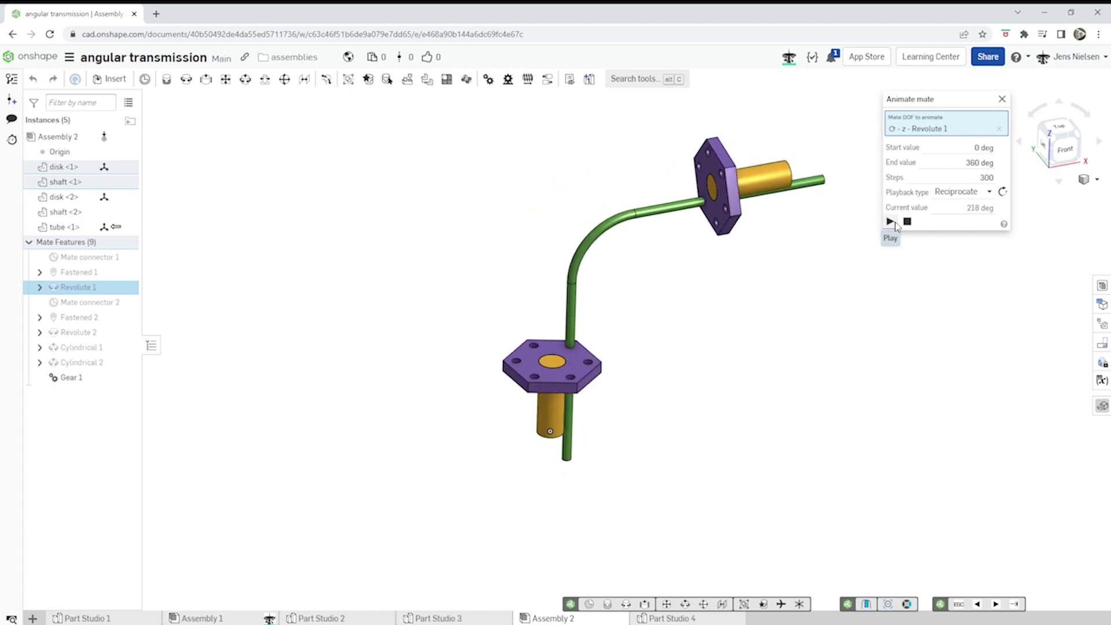
{"action": "left_click", "coordinate": [906, 222]}
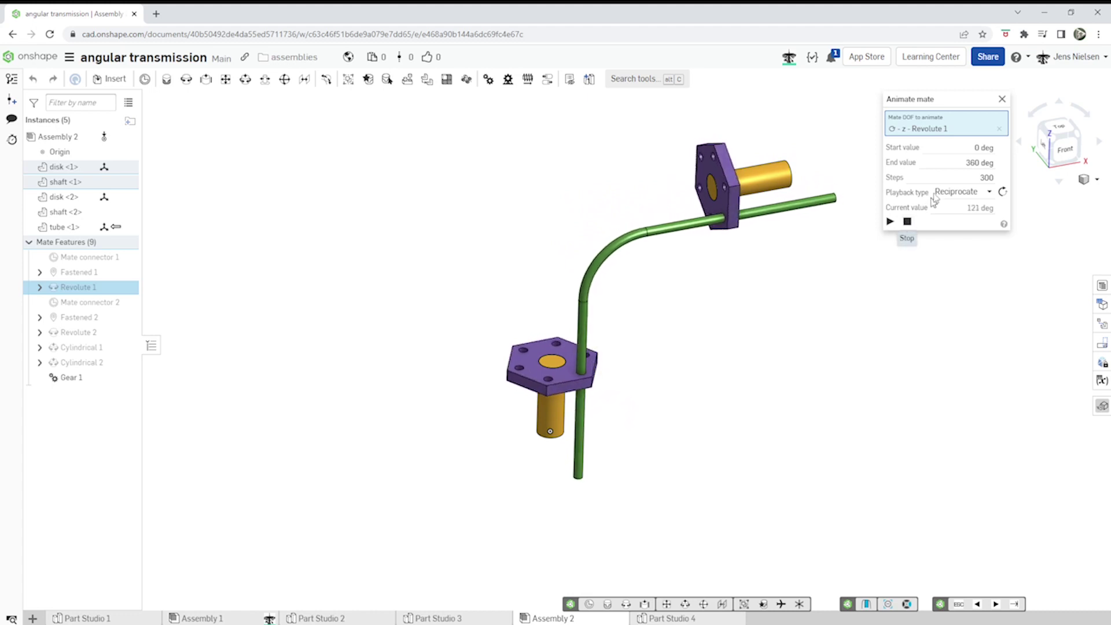
{"action": "left_click", "coordinate": [1001, 102]}
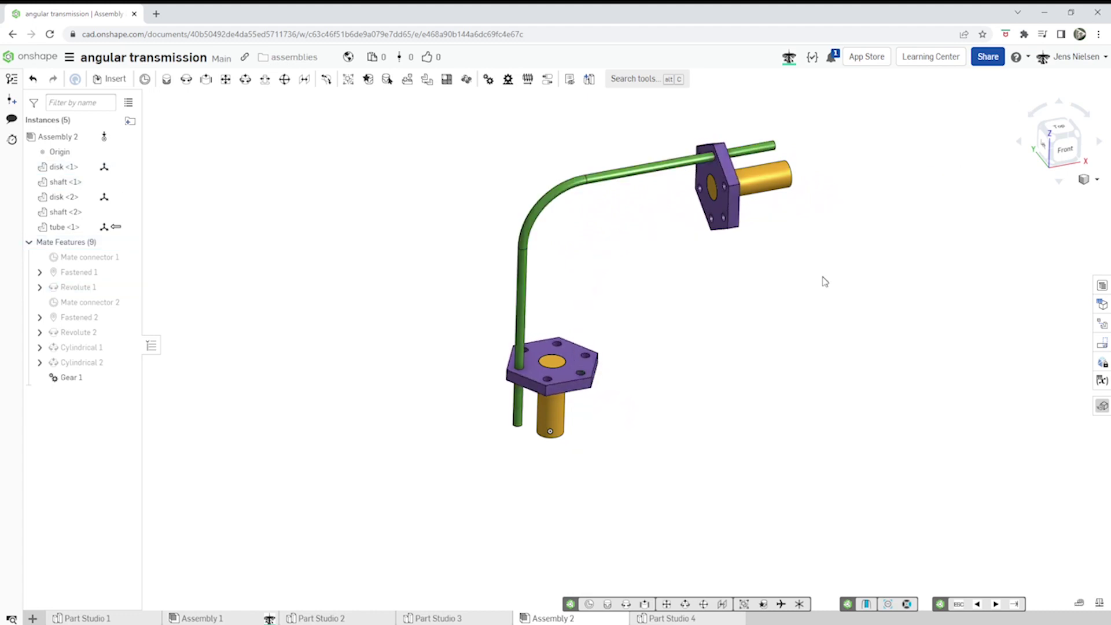
Step: Copy tube <1> and paste five more copies into the assembly
{"action": "right_click", "coordinate": [522, 295]}
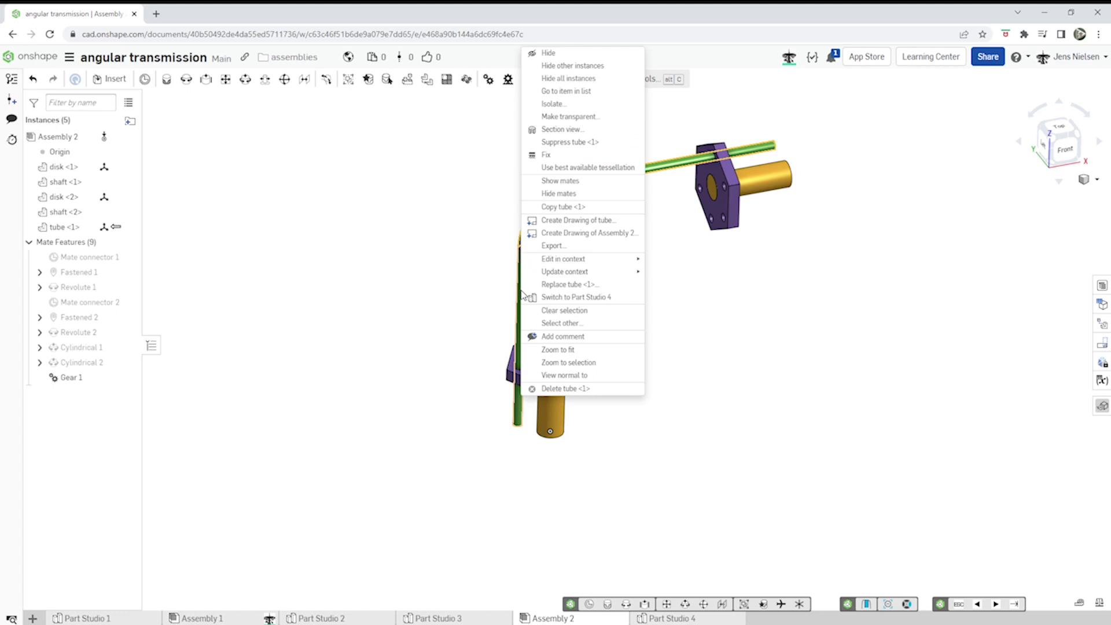
{"action": "mouse_move", "coordinate": [549, 265]}
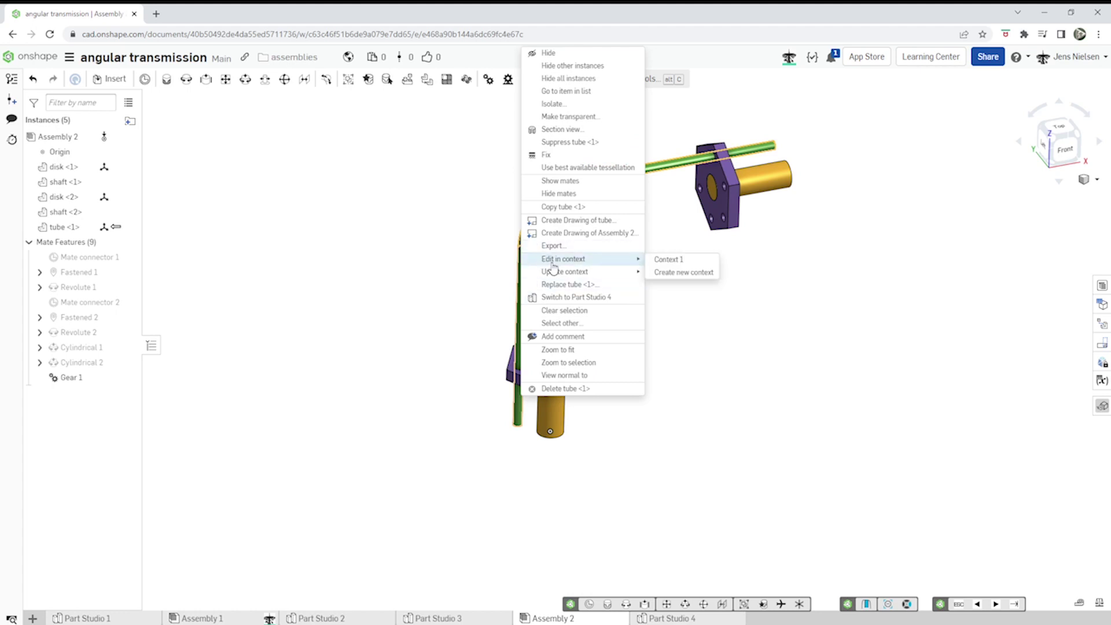
{"action": "left_click", "coordinate": [564, 209]}
{"action": "right_click", "coordinate": [676, 289]}
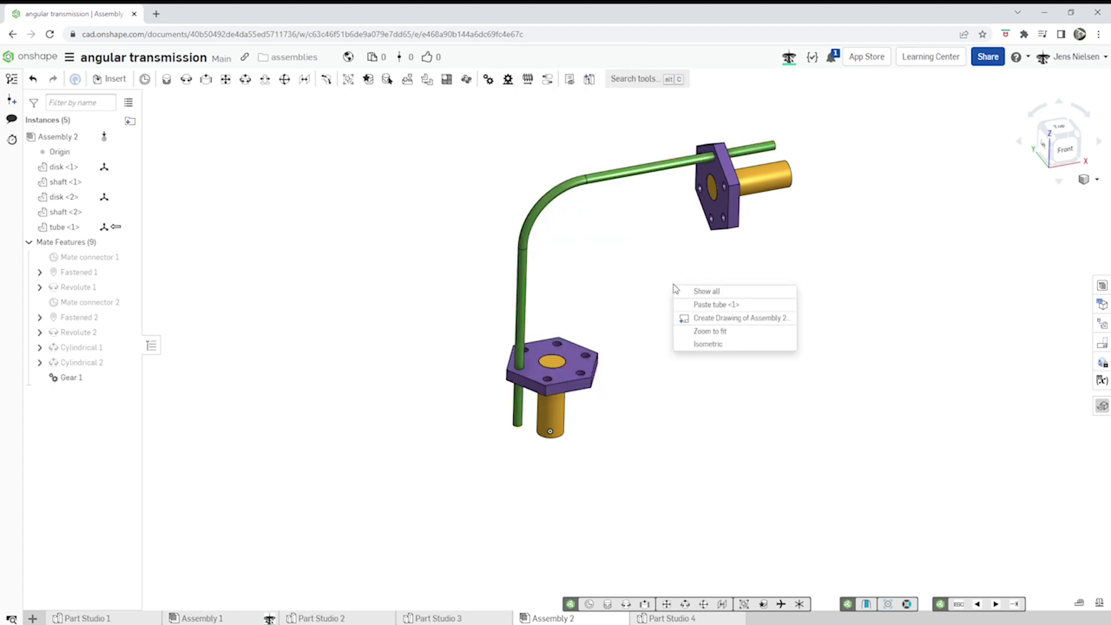
{"action": "left_click", "coordinate": [702, 305]}
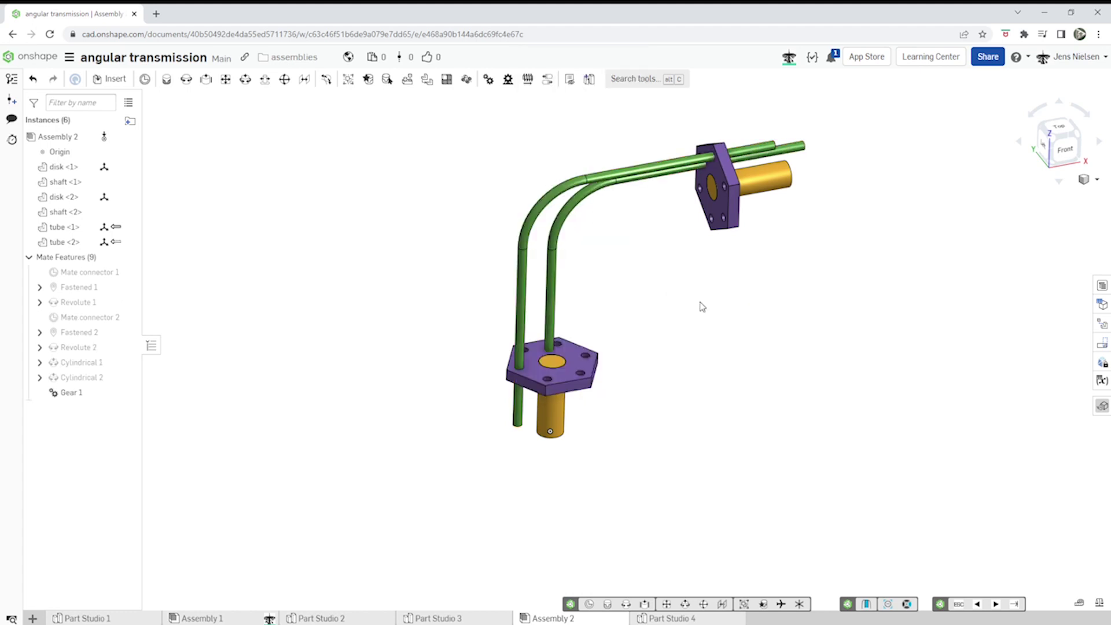
{"action": "right_click", "coordinate": [784, 330]}
{"action": "left_click", "coordinate": [812, 346]}
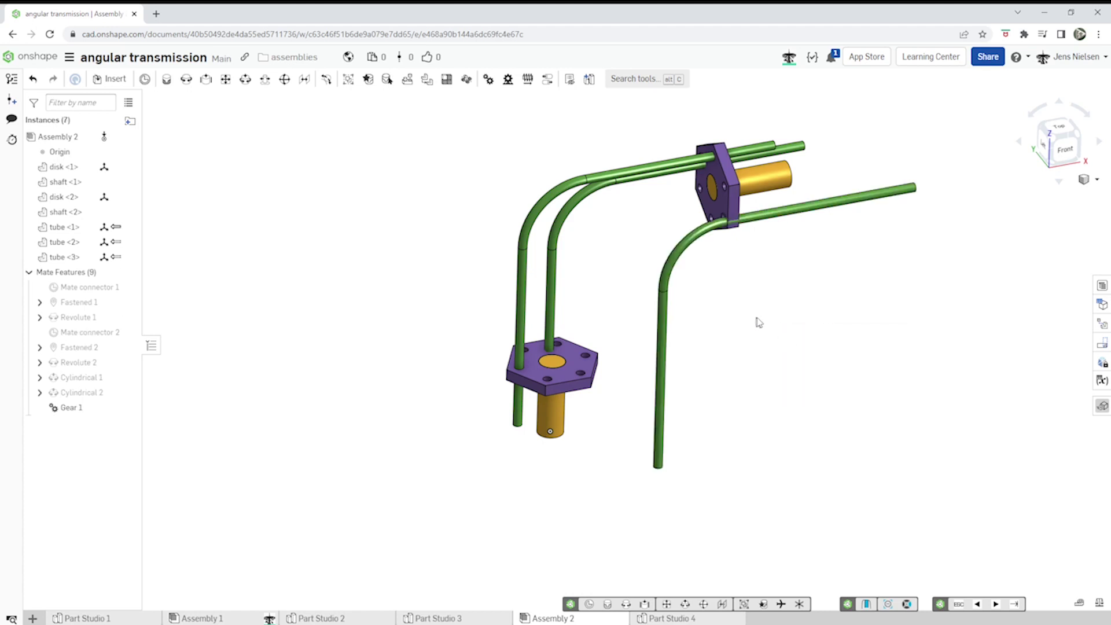
{"action": "right_click", "coordinate": [760, 320]}
{"action": "left_click", "coordinate": [802, 340]}
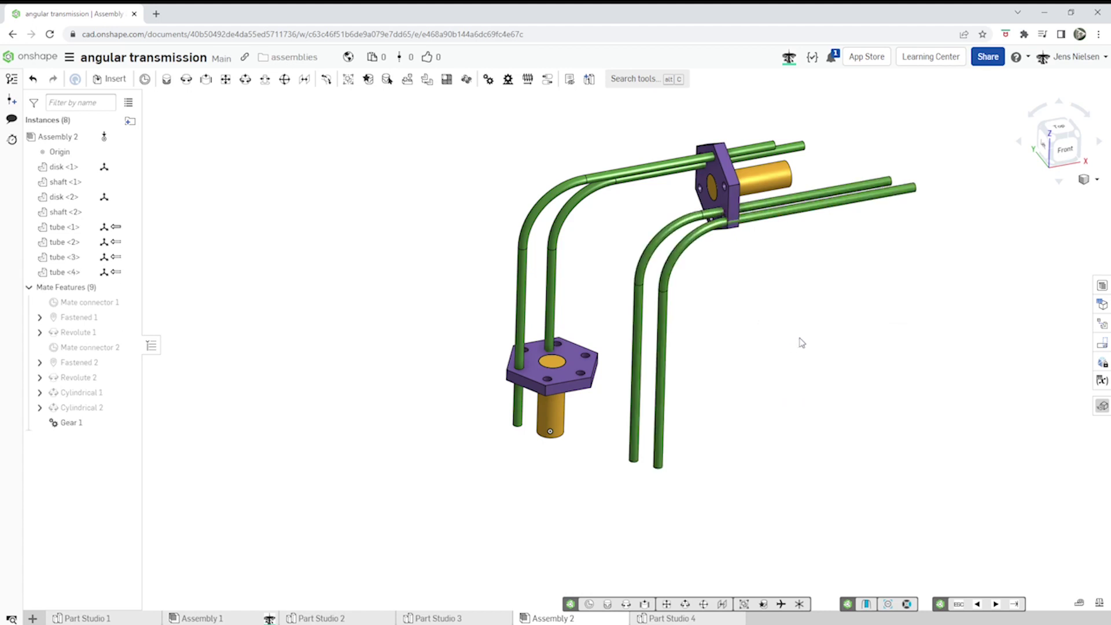
{"action": "right_click", "coordinate": [801, 342]}
{"action": "left_click", "coordinate": [810, 358]}
{"action": "right_click", "coordinate": [814, 343]}
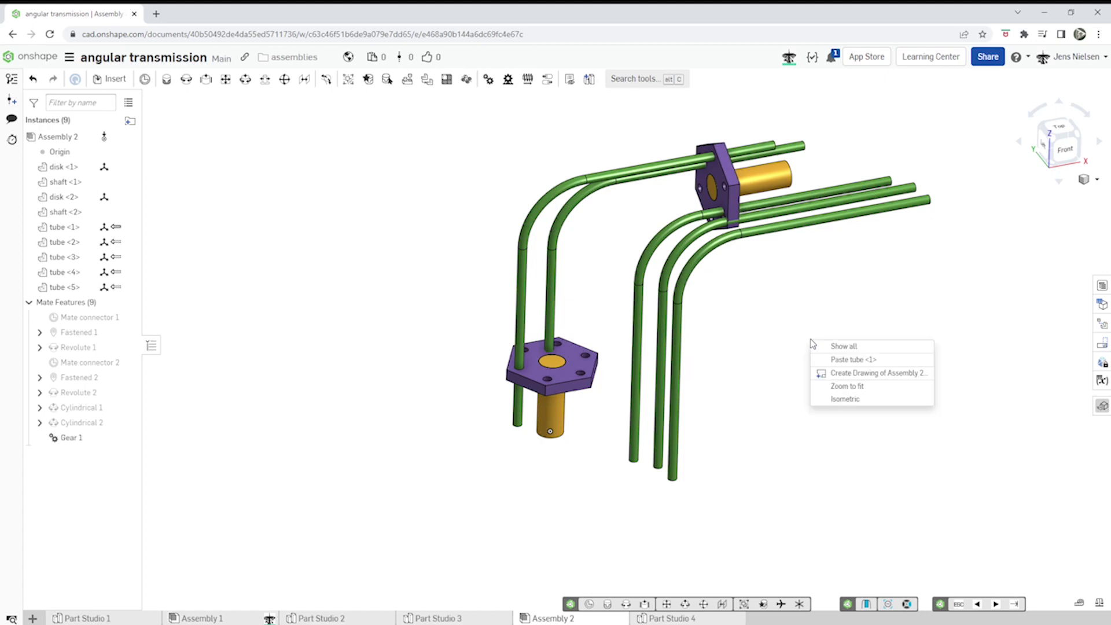
{"action": "left_click", "coordinate": [824, 360]}
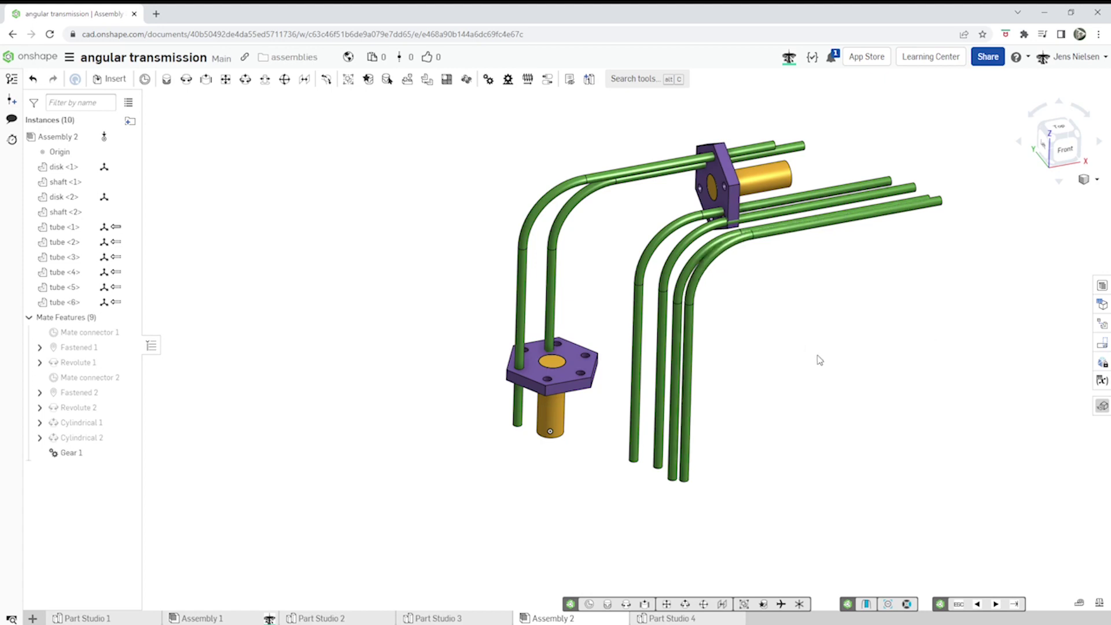
Step: Spread the pasted tube copies apart and start a new cylindrical mate
{"action": "right_click_drag", "start_coordinate": [816, 359], "coordinate": [649, 358]}
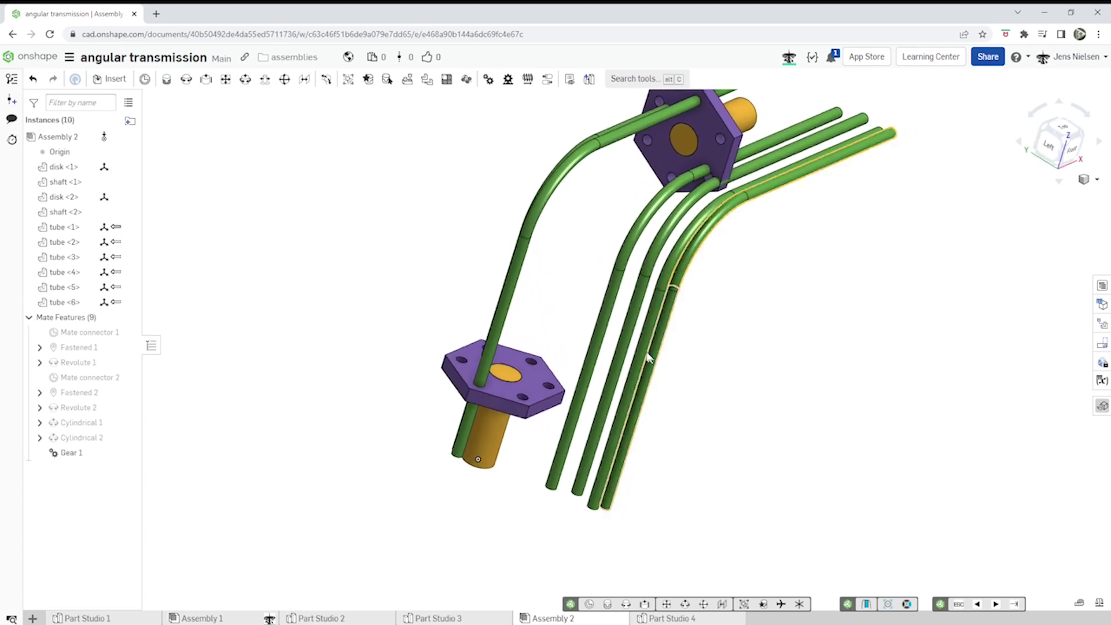
{"action": "left_click_drag", "start_coordinate": [658, 361], "coordinate": [853, 372]}
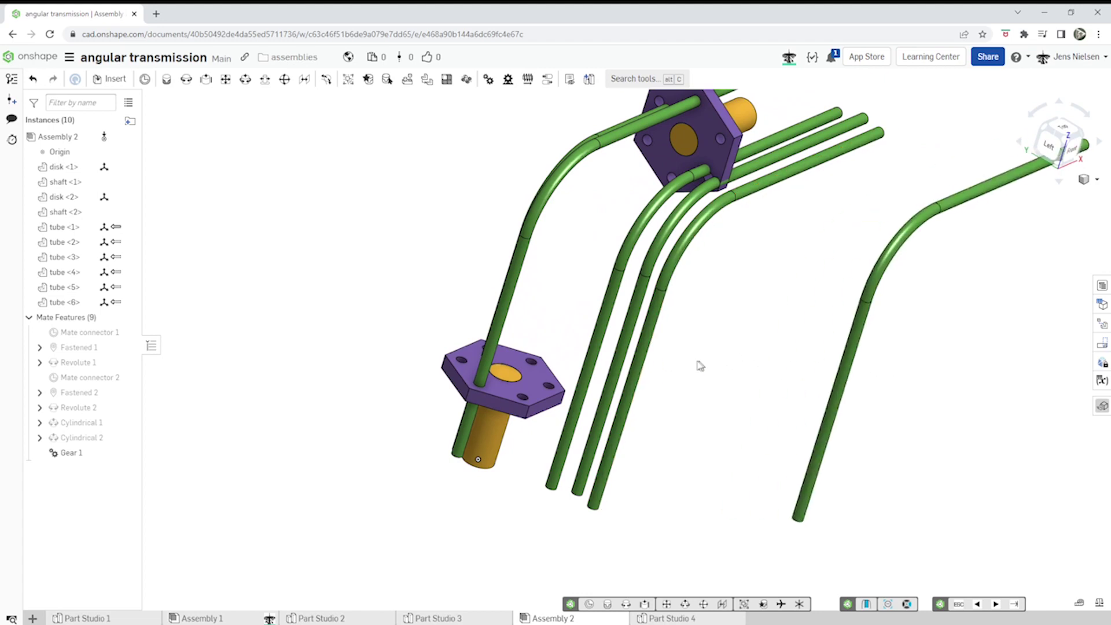
{"action": "left_click_drag", "start_coordinate": [650, 366], "coordinate": [743, 377]}
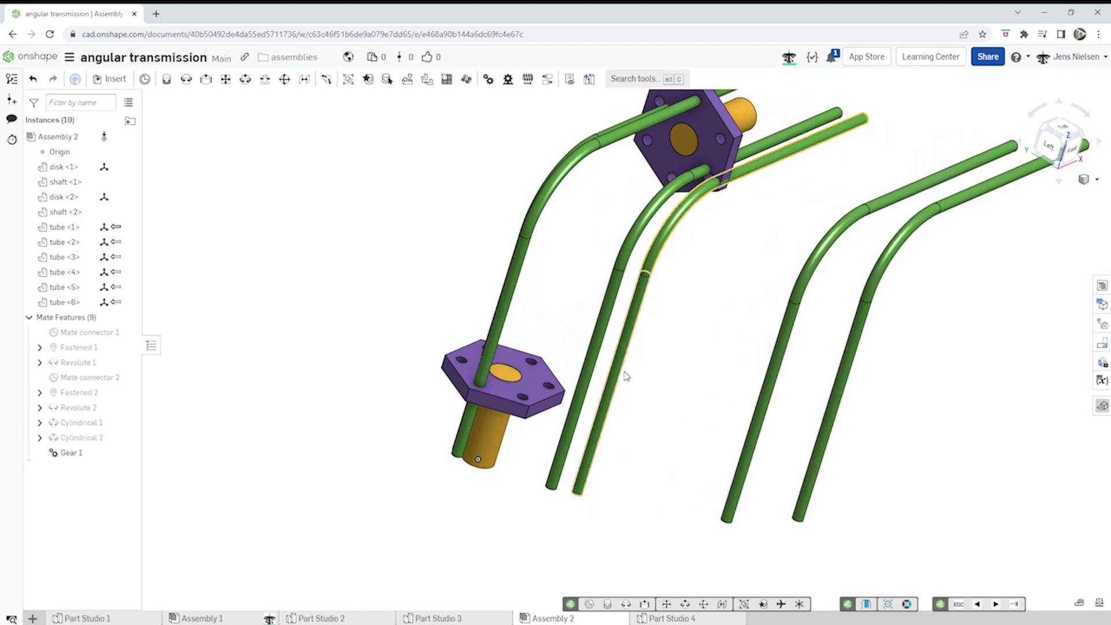
{"action": "left_click_drag", "start_coordinate": [624, 377], "coordinate": [839, 396]}
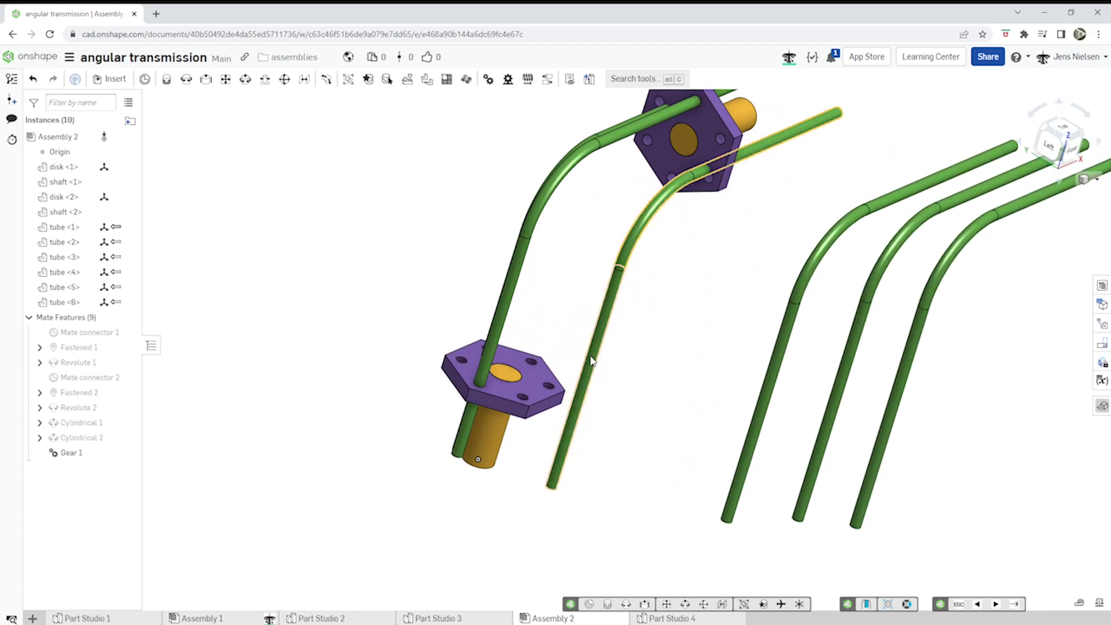
{"action": "left_click_drag", "start_coordinate": [608, 363], "coordinate": [878, 387]}
{"action": "right_click_drag", "start_coordinate": [878, 387], "coordinate": [514, 354]}
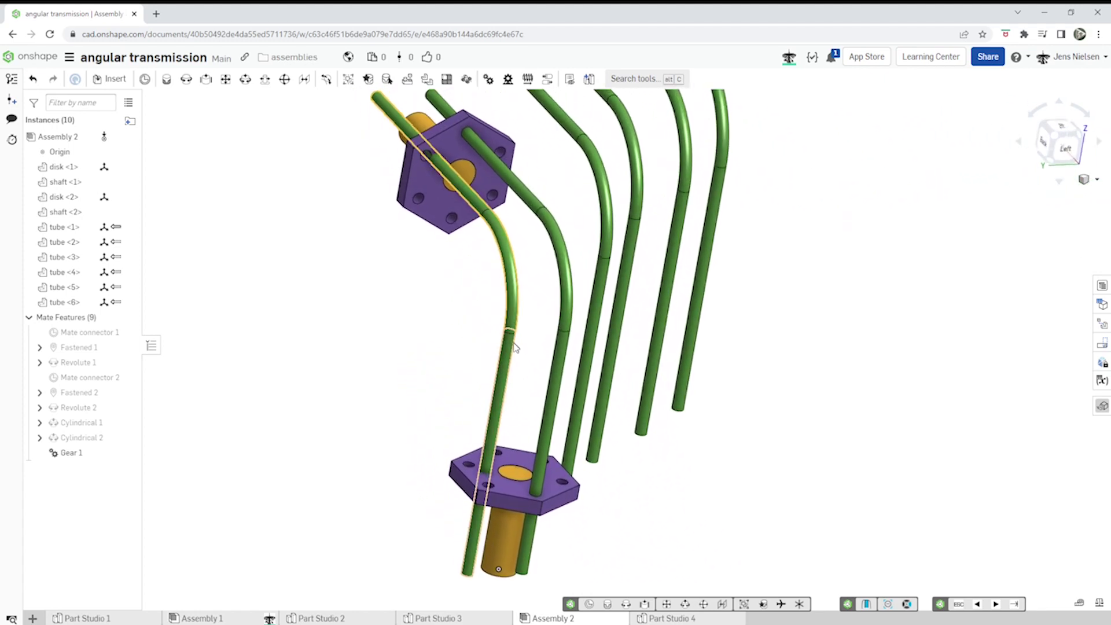
{"action": "left_click_drag", "start_coordinate": [514, 354], "coordinate": [407, 364]}
{"action": "right_click_drag", "start_coordinate": [434, 385], "coordinate": [293, 235]}
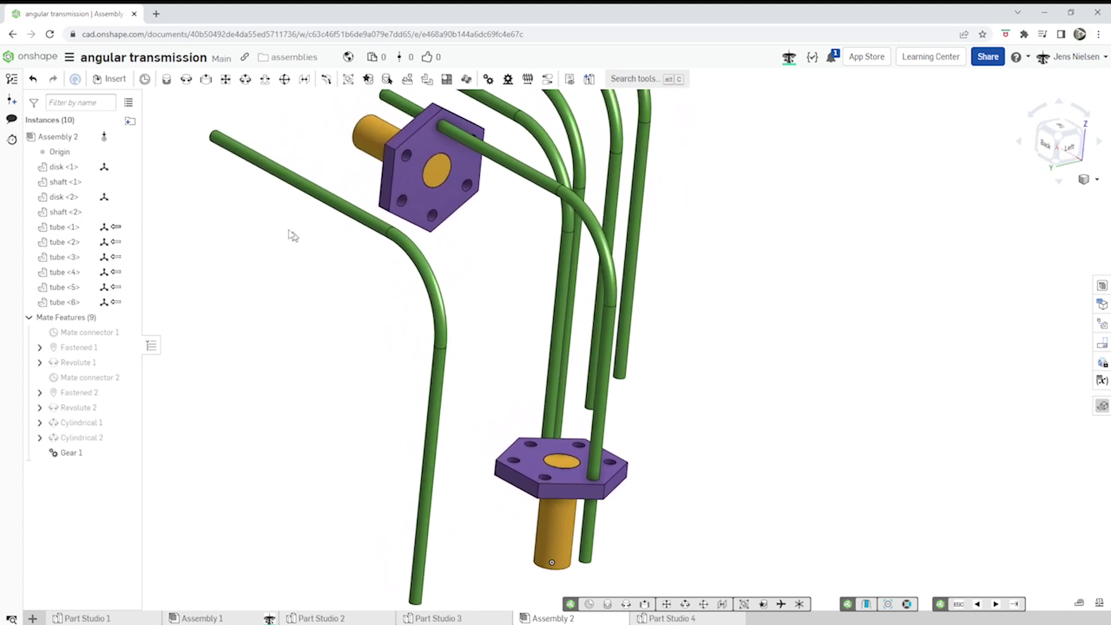
{"action": "left_click", "coordinate": [246, 81]}
{"action": "middle_click_drag", "start_coordinate": [200, 164], "coordinate": [316, 251]}
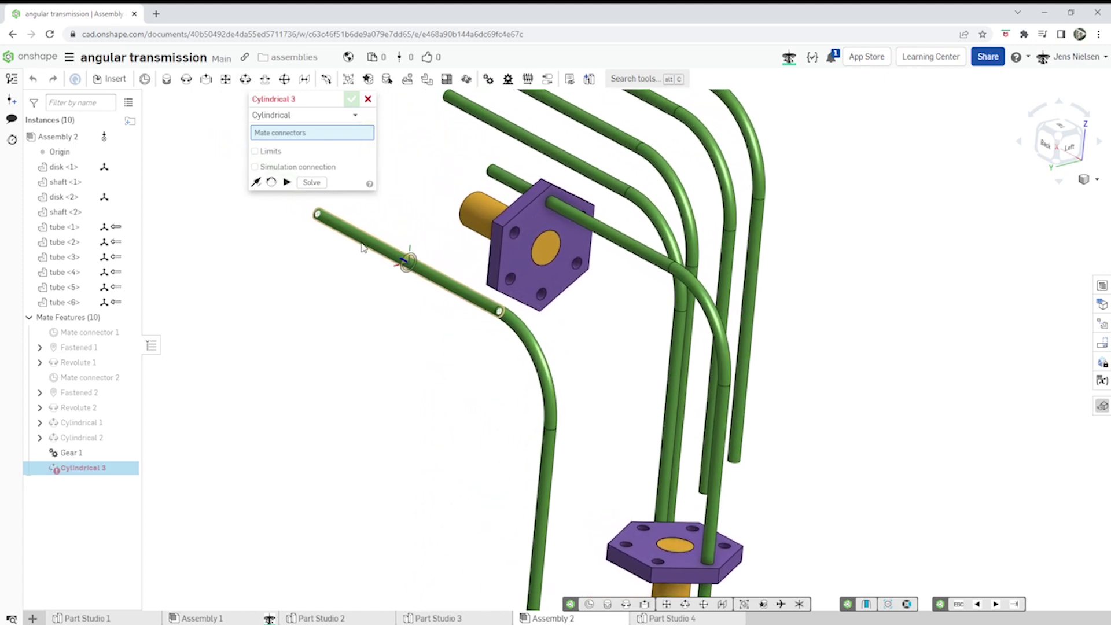
Step: Seat a copied tube in the upper and lower disk holes with Cylindrical 3 and 4 mates
{"action": "left_click", "coordinate": [408, 261]}
{"action": "left_click", "coordinate": [517, 236]}
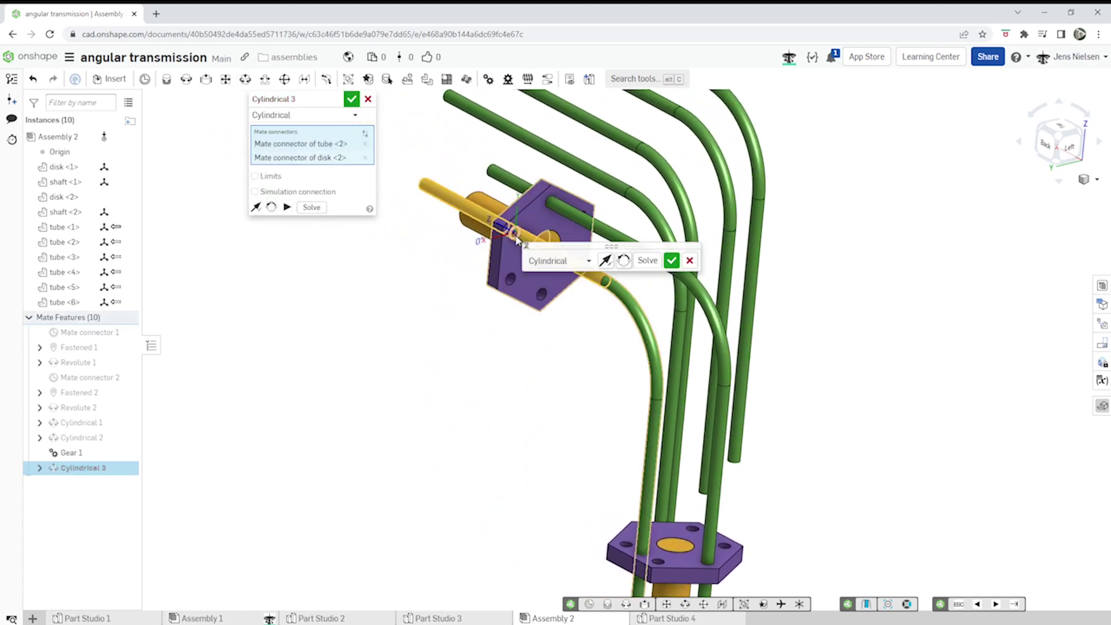
{"action": "left_click", "coordinate": [672, 261]}
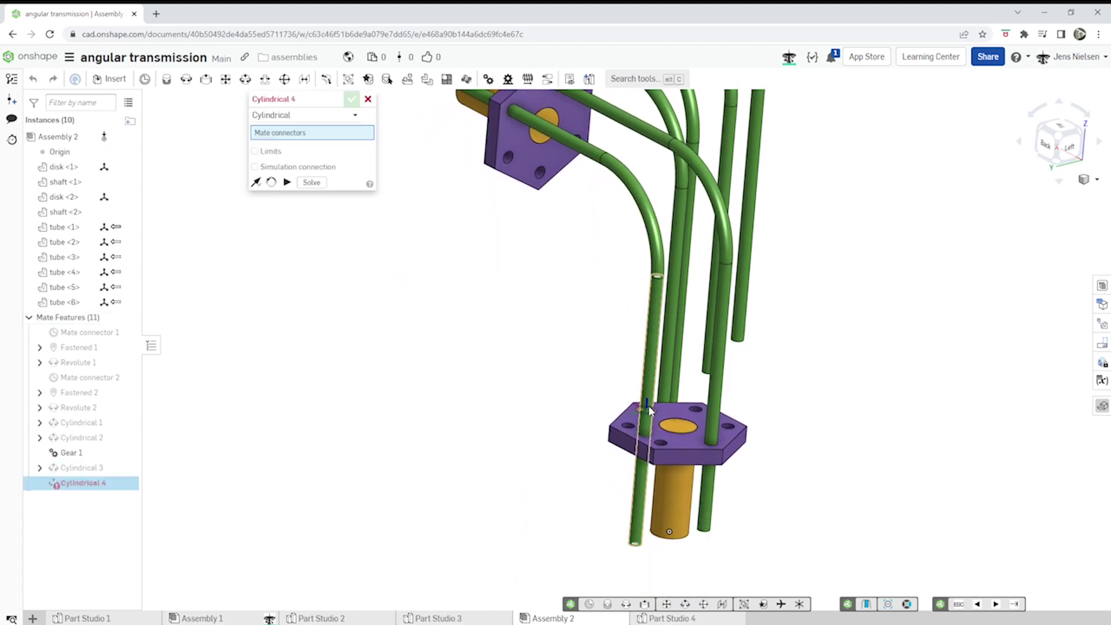
{"action": "left_click", "coordinate": [650, 410]}
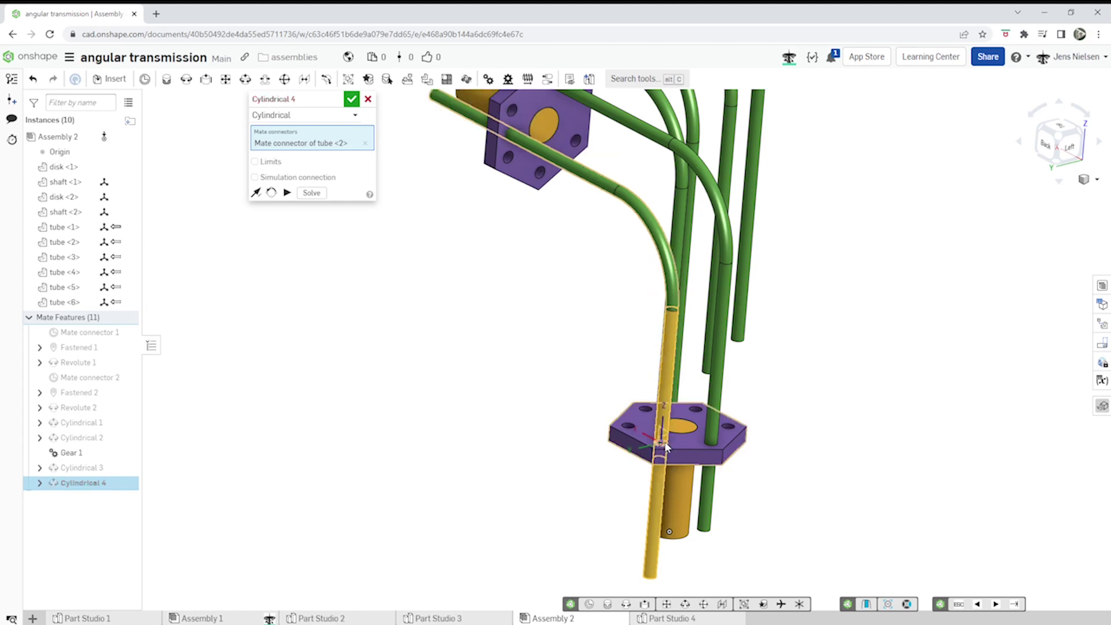
{"action": "left_click", "coordinate": [662, 445]}
{"action": "left_click", "coordinate": [822, 470]}
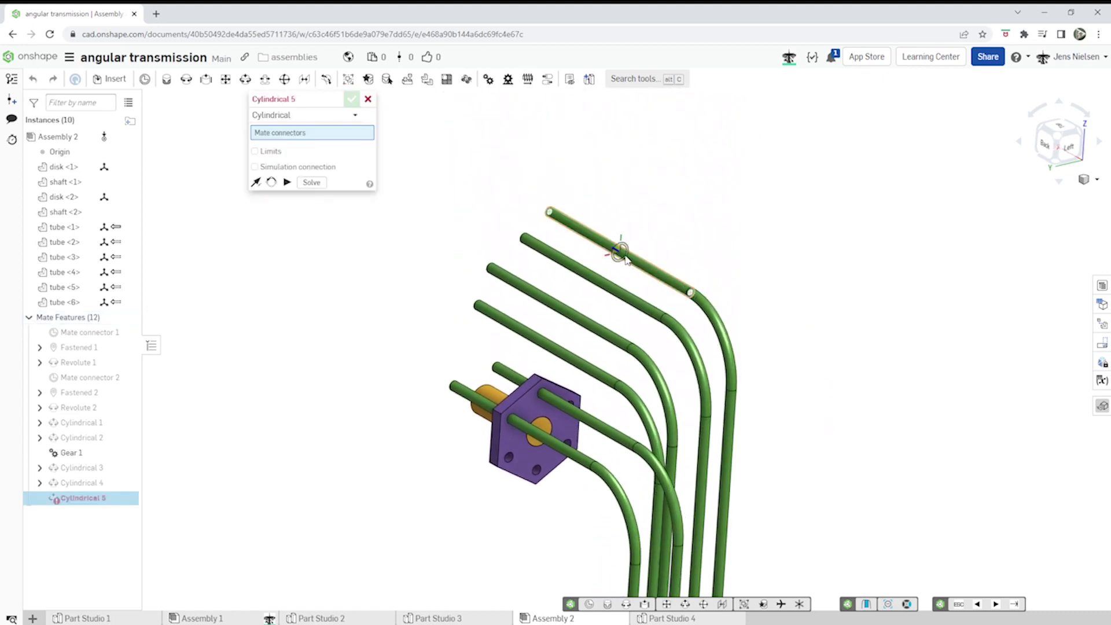
Step: Seat the next tube in both disks' holes with Cylindrical 5 and 6 mates
{"action": "left_click", "coordinate": [619, 250]}
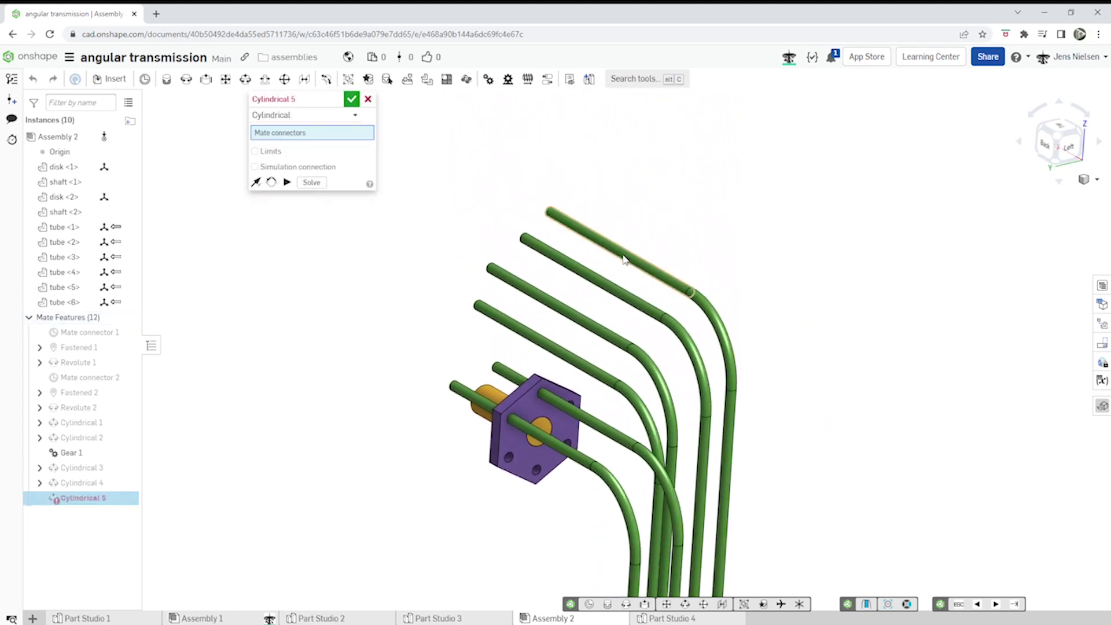
{"action": "left_click", "coordinate": [514, 472]}
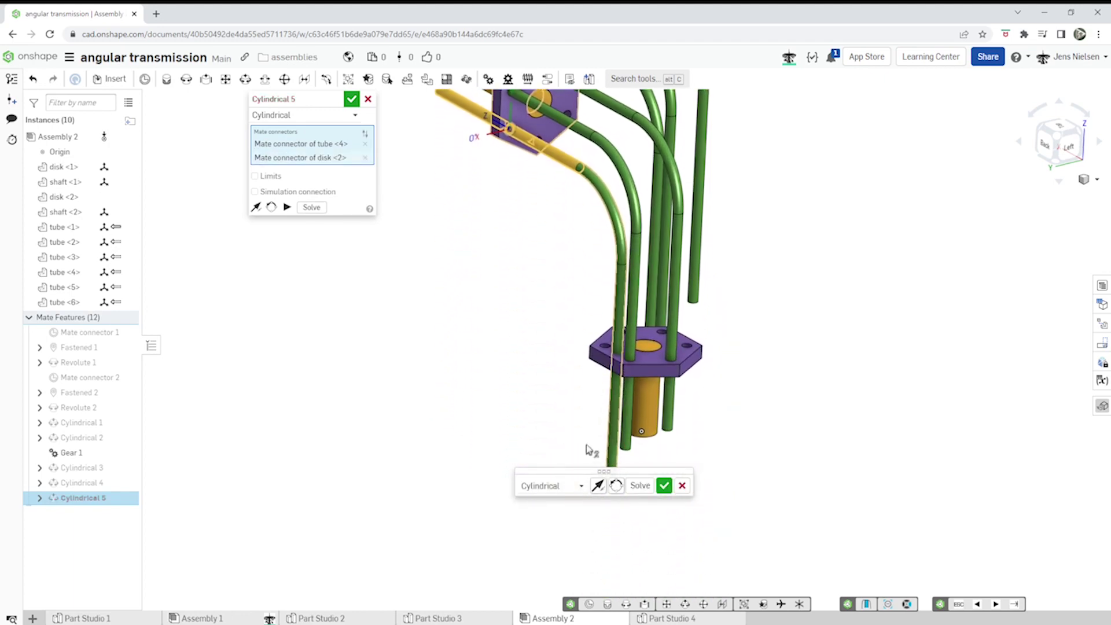
{"action": "left_click", "coordinate": [665, 486]}
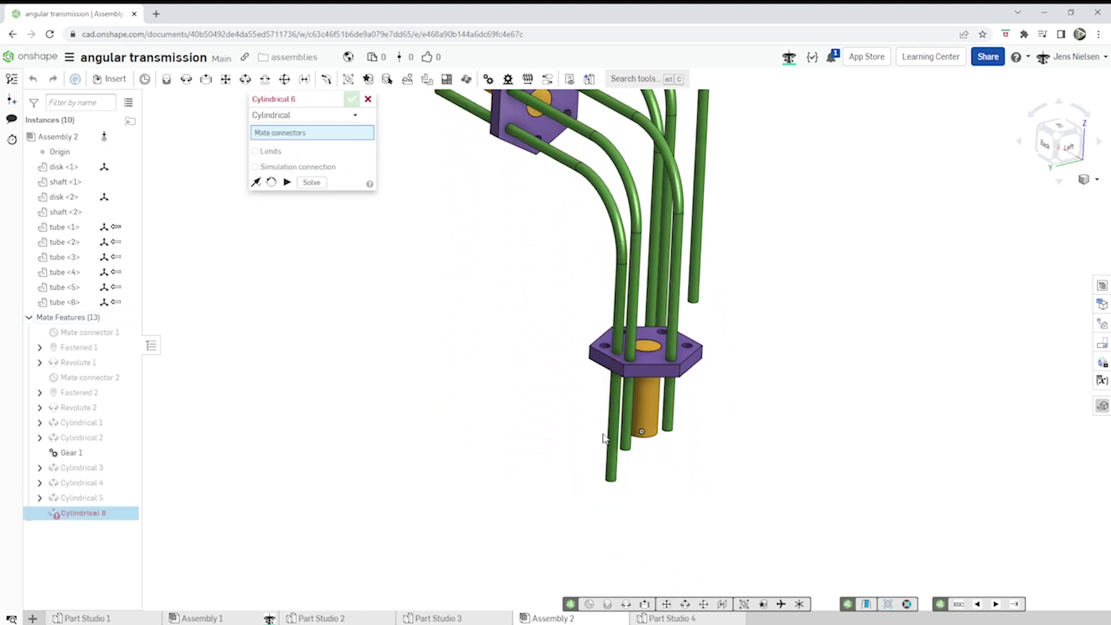
{"action": "scroll", "coordinate": [611, 412], "scroll_direction": "up", "scroll_amount": 1}
{"action": "left_click", "coordinate": [610, 402]}
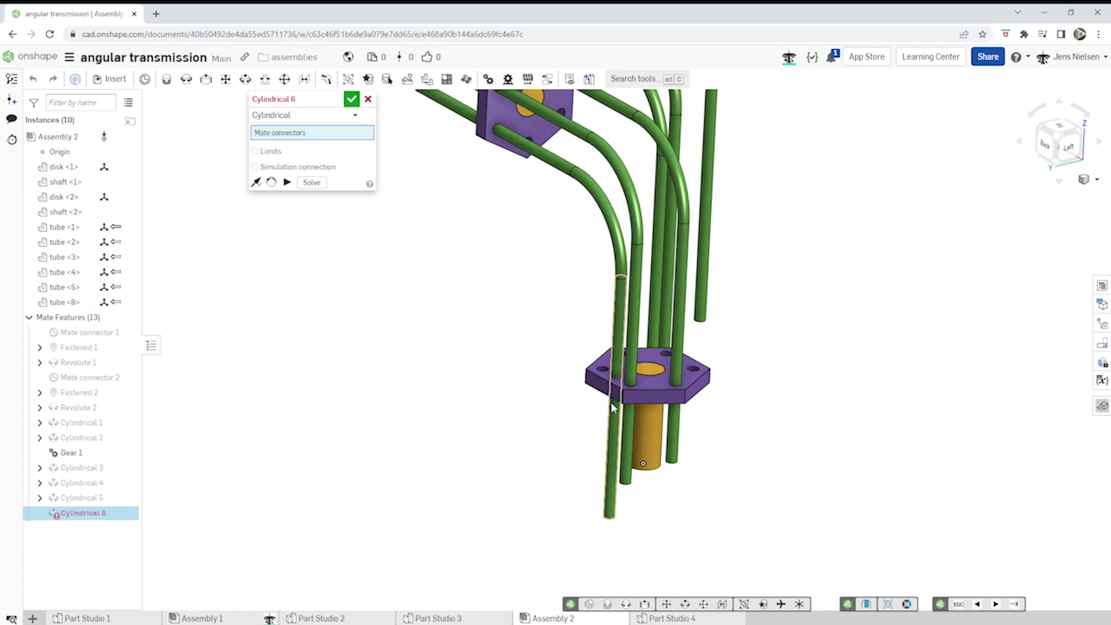
{"action": "left_click", "coordinate": [603, 371]}
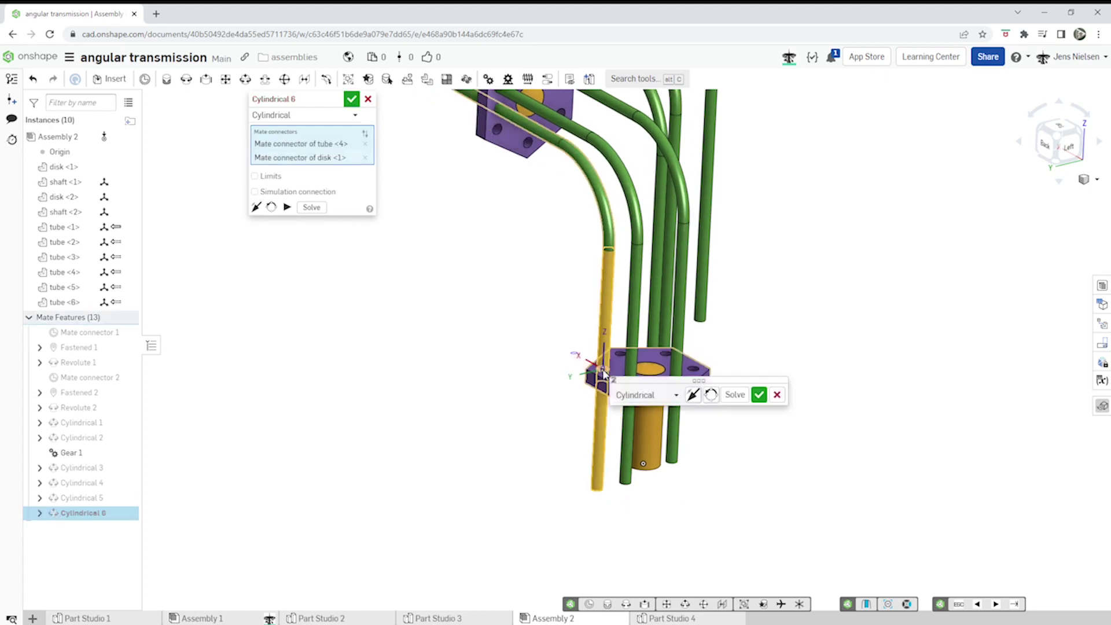
{"action": "left_click", "coordinate": [759, 395]}
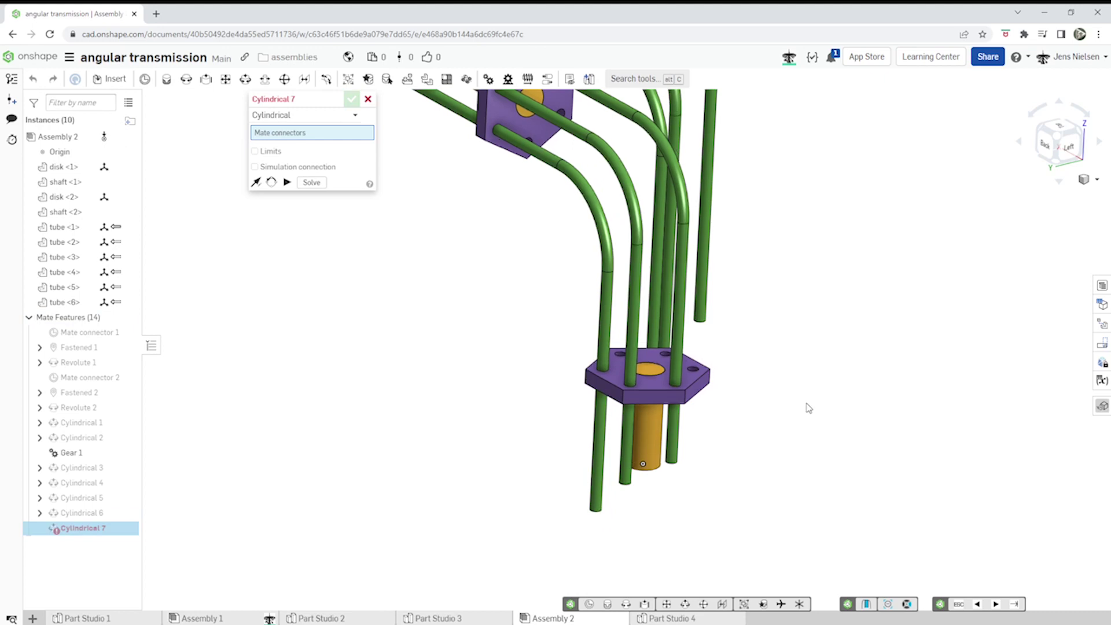
{"action": "key", "text": "Left"}
{"action": "key", "text": "Left"}
{"action": "key", "text": "Left"}
Step: Mate tube <5> into the upper disk's hole as Cylindrical 7 and cancel the stray empty mate
{"action": "right_click_drag", "start_coordinate": [808, 408], "coordinate": [928, 159]}
{"action": "scroll", "coordinate": [929, 159], "scroll_direction": "up", "scroll_amount": 3}
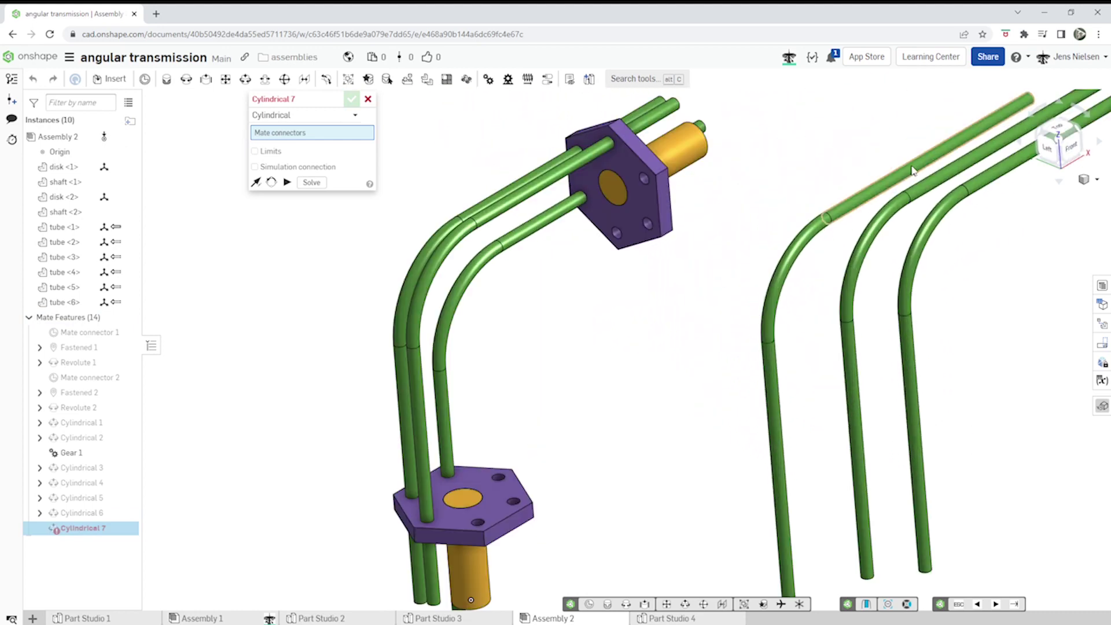
{"action": "left_click", "coordinate": [932, 156]}
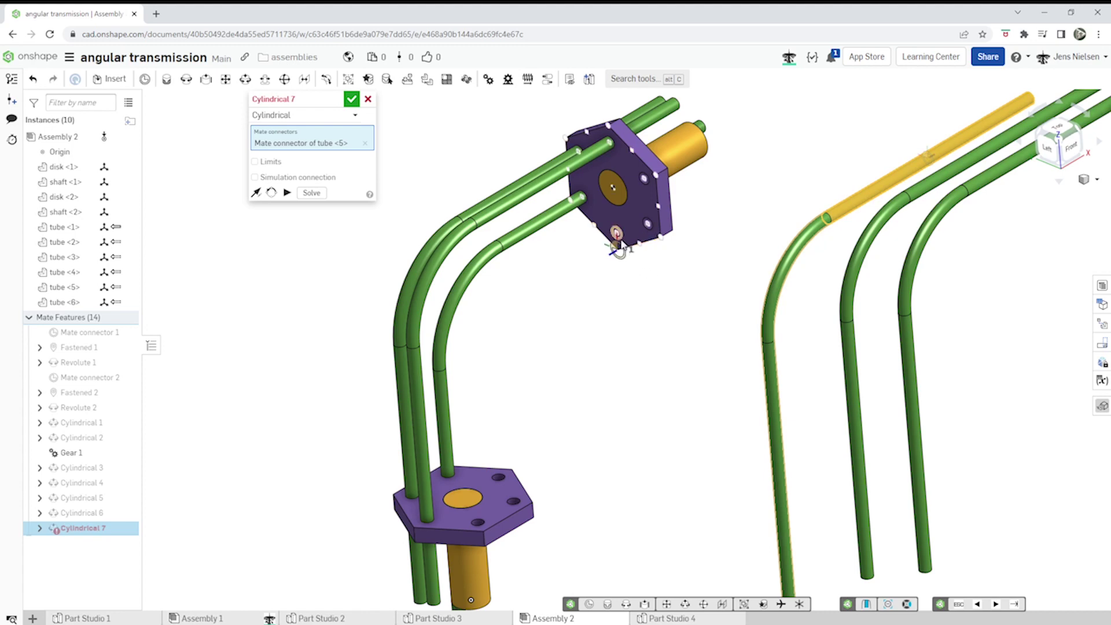
{"action": "left_click", "coordinate": [618, 236]}
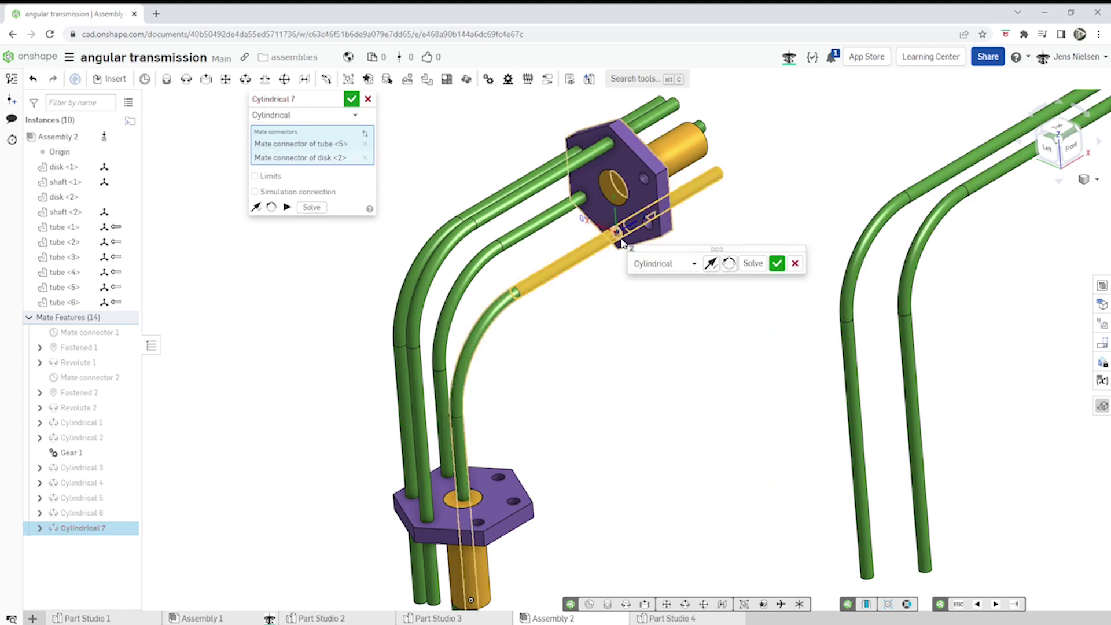
{"action": "left_click", "coordinate": [777, 263]}
{"action": "scroll", "coordinate": [717, 333], "scroll_direction": "up", "scroll_amount": 3}
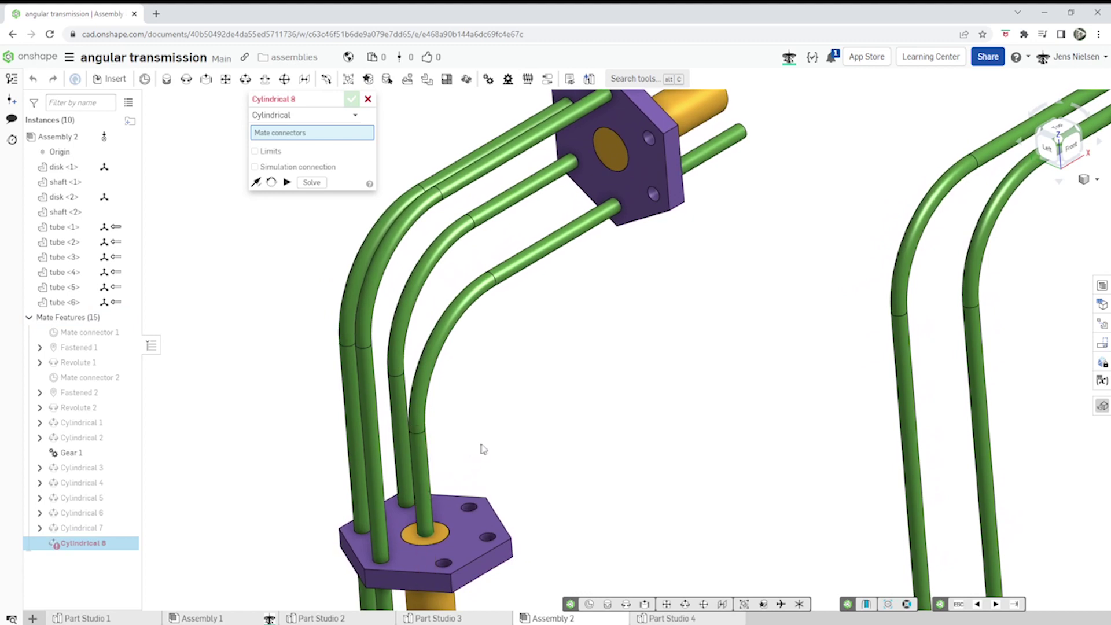
{"action": "left_click", "coordinate": [367, 99]}
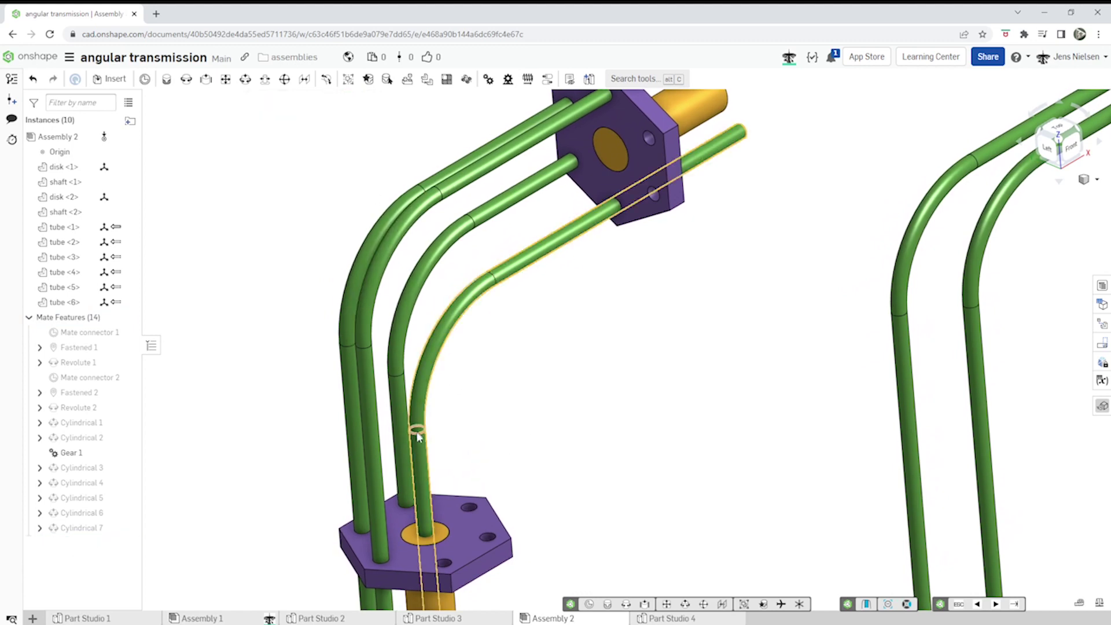
Step: Seat tube <5> in the lower disk's hole with Cylindrical 8, then return to isometric view
{"action": "left_click_drag", "start_coordinate": [421, 431], "coordinate": [482, 400]}
{"action": "scroll", "coordinate": [579, 443], "scroll_direction": "up", "scroll_amount": 2}
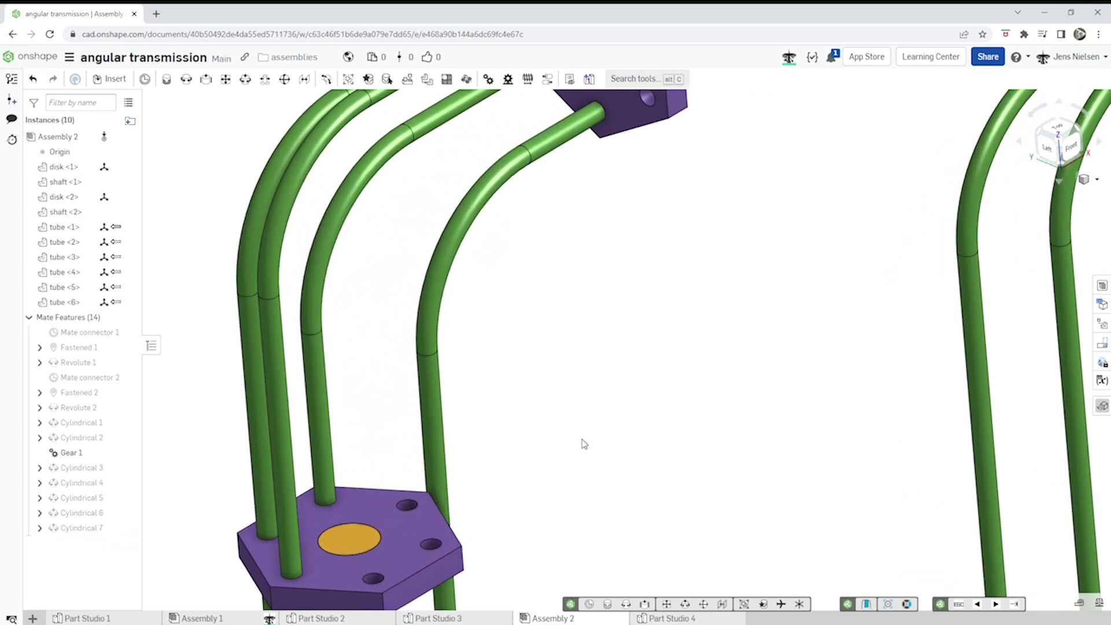
{"action": "key", "text": "c"}
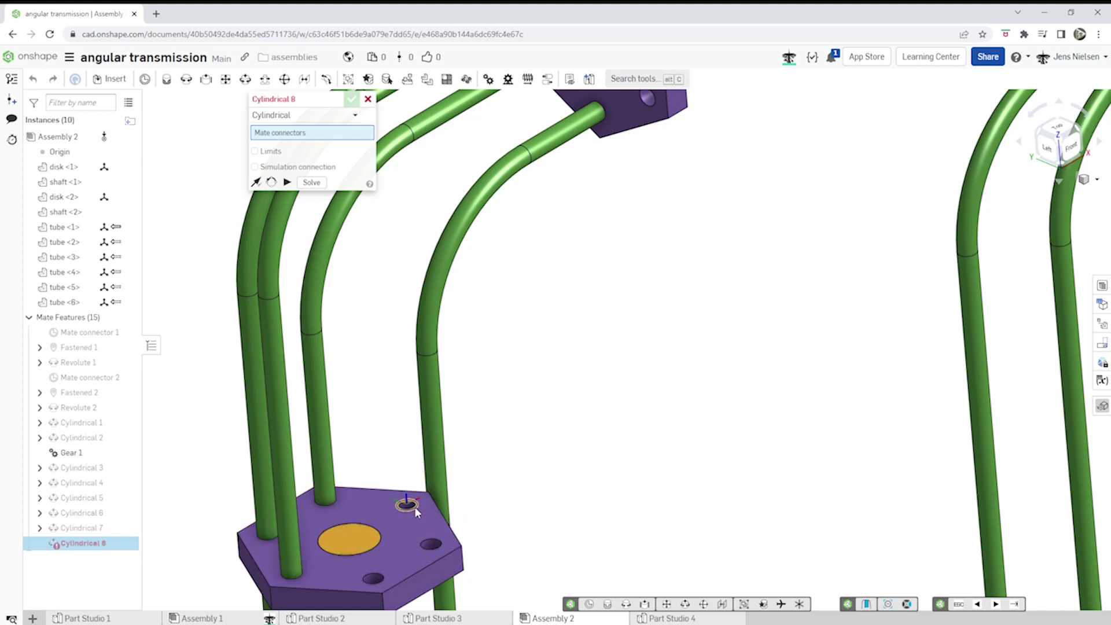
{"action": "left_click", "coordinate": [429, 515]}
{"action": "right_click_drag", "start_coordinate": [429, 515], "coordinate": [455, 463]}
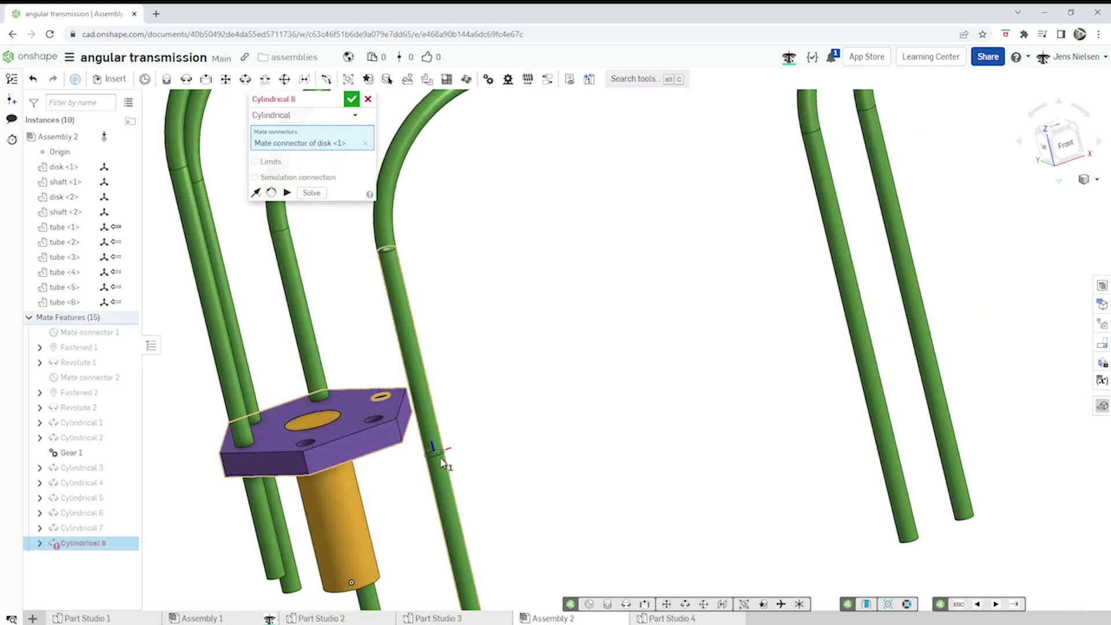
{"action": "left_click", "coordinate": [442, 458]}
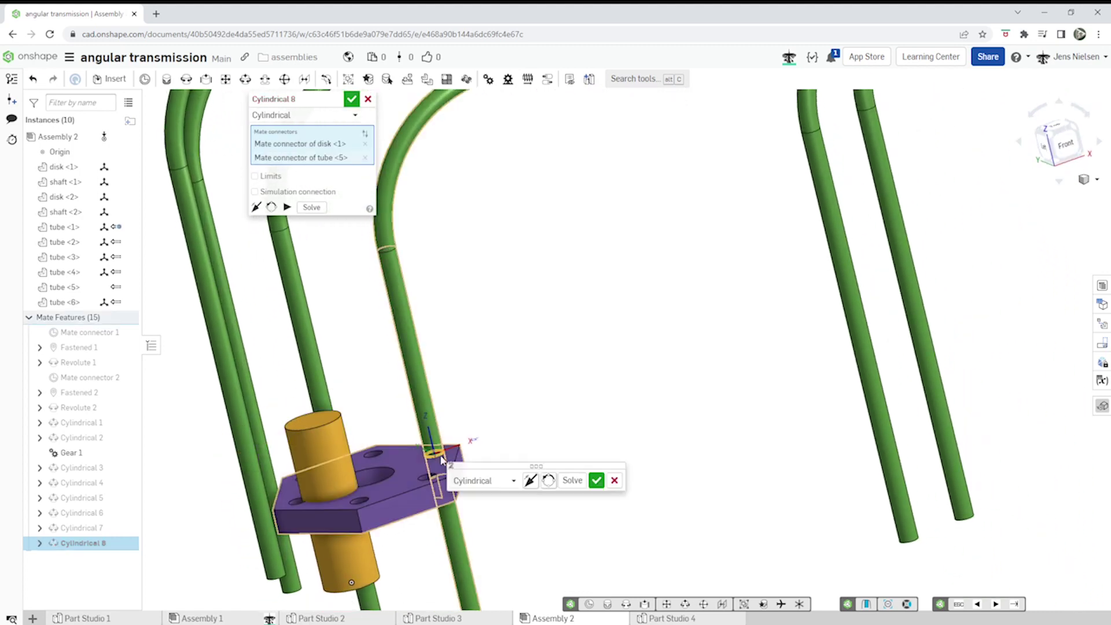
{"action": "left_click", "coordinate": [597, 480]}
{"action": "key", "text": "shift+7"}
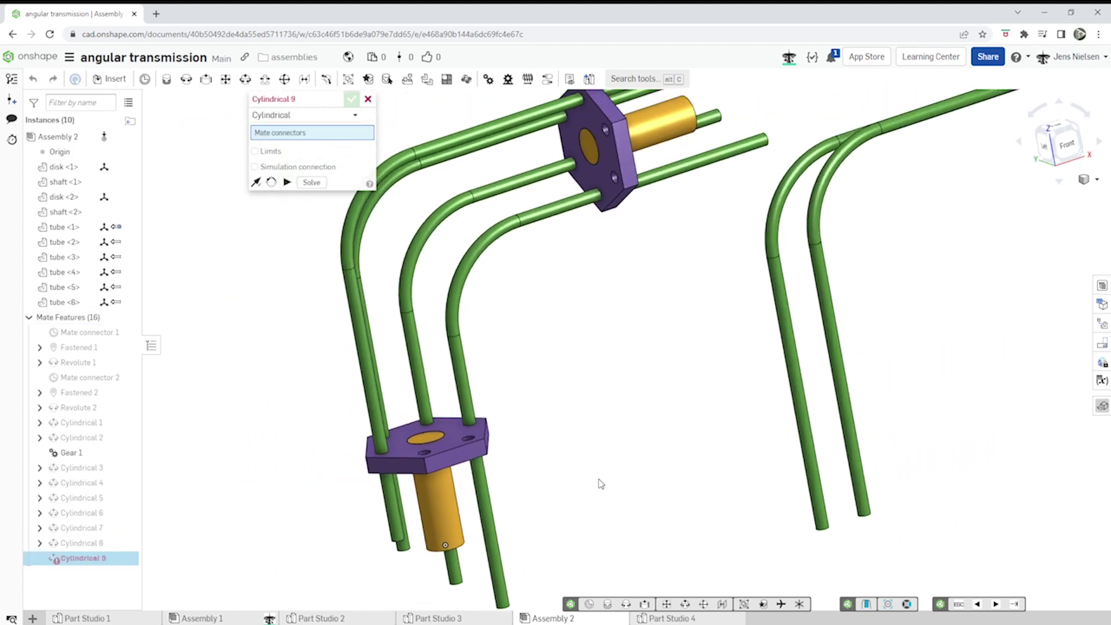
Step: Seat tube <6> in the upper and lower disk holes with Cylindrical 9 and 10 mates
{"action": "right_click_drag", "start_coordinate": [615, 479], "coordinate": [844, 302]}
{"action": "left_click", "coordinate": [833, 302]}
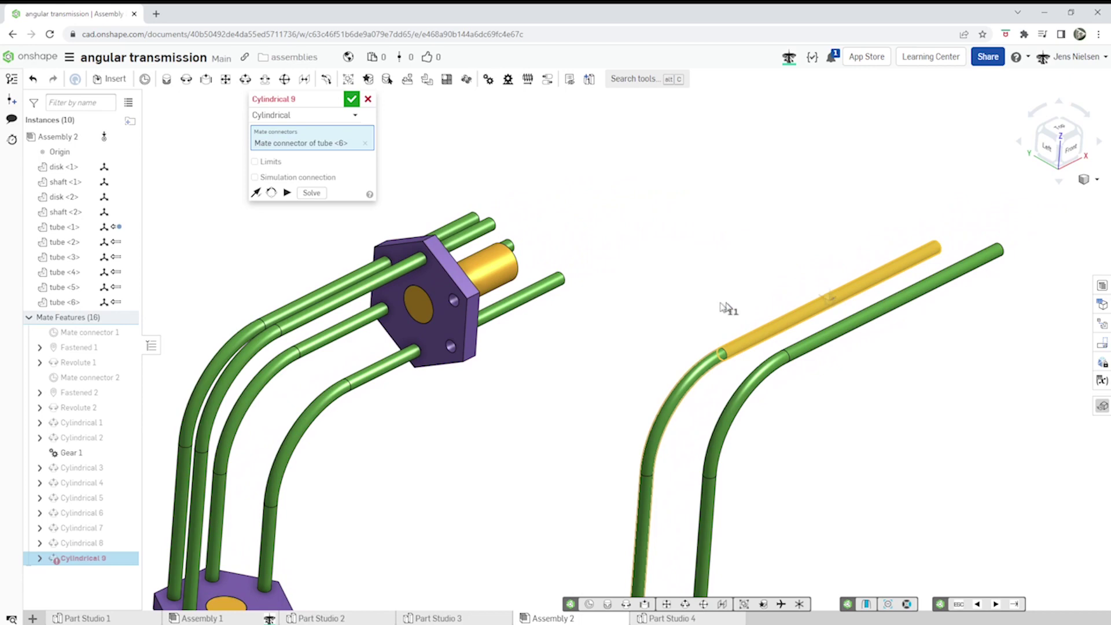
{"action": "scroll", "coordinate": [499, 304], "scroll_direction": "up", "scroll_amount": 5}
{"action": "left_click", "coordinate": [499, 304]}
{"action": "right_click_drag", "start_coordinate": [499, 304], "coordinate": [401, 399]}
{"action": "left_click", "coordinate": [656, 330]}
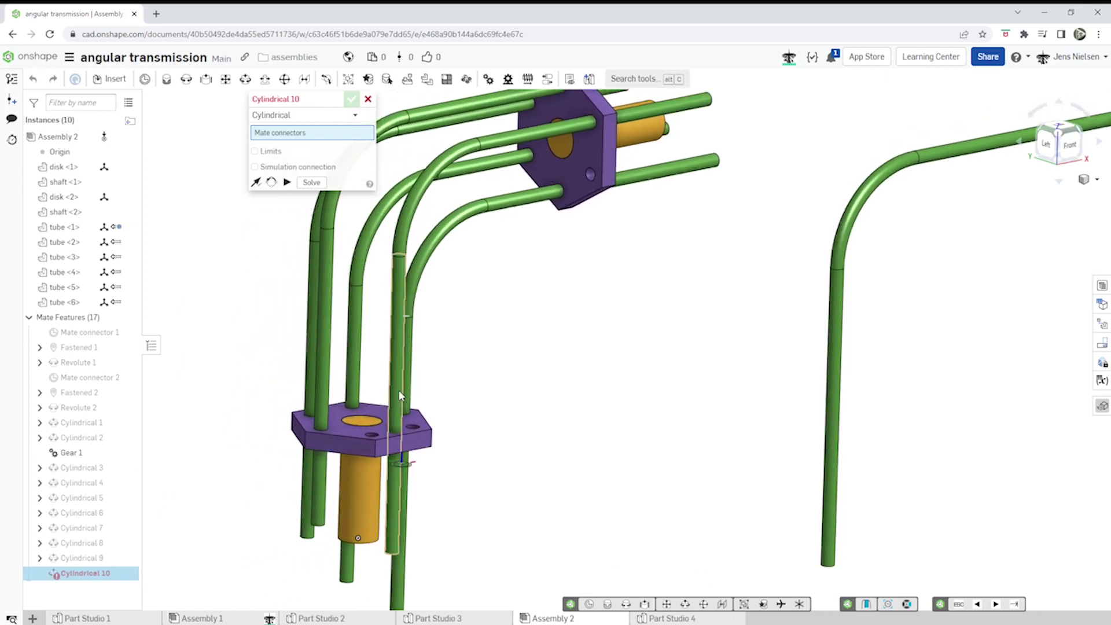
{"action": "left_click", "coordinate": [400, 401]}
{"action": "scroll", "coordinate": [395, 419], "scroll_direction": "up", "scroll_amount": 3}
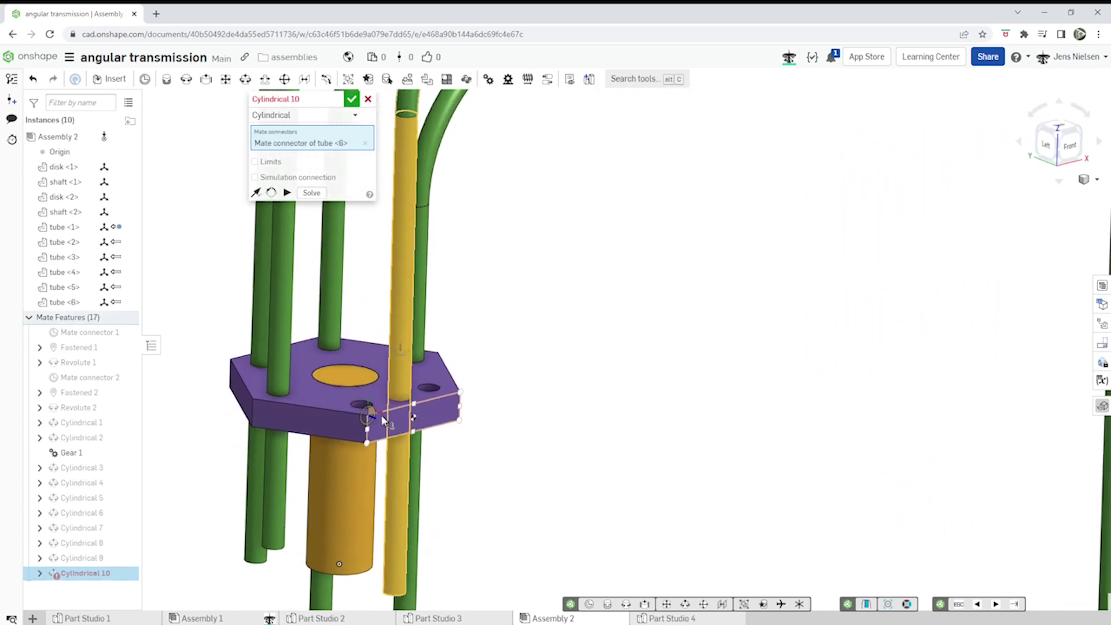
{"action": "left_click", "coordinate": [366, 416]}
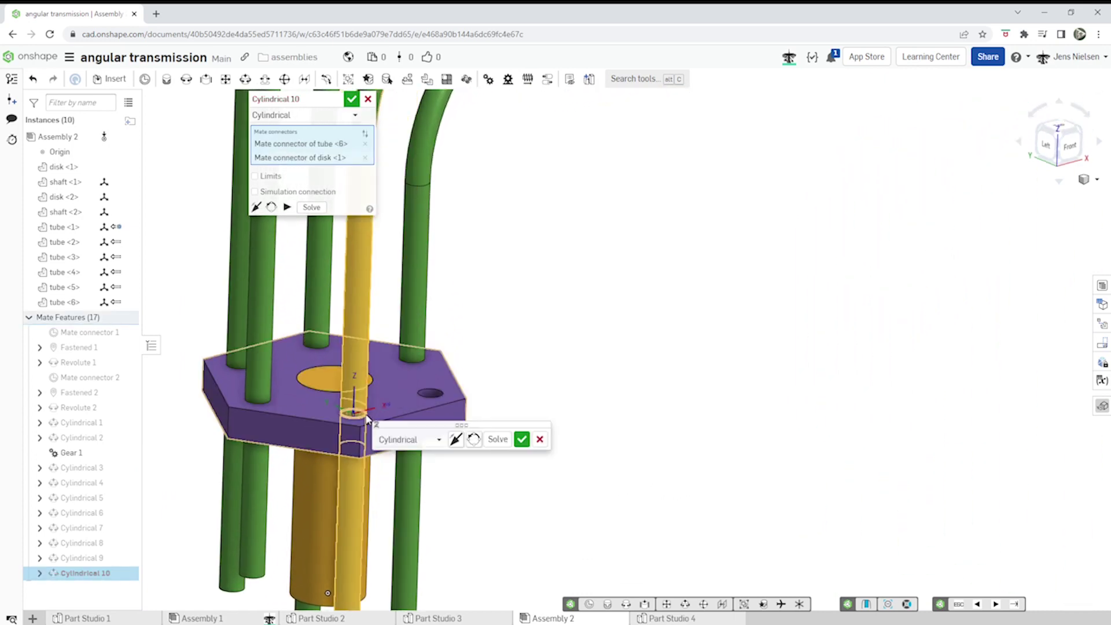
{"action": "left_click", "coordinate": [522, 440]}
Step: Seat tube <3> in both disks with Cylindrical 11 and 12, discarding the leftover empty mate
{"action": "scroll", "coordinate": [638, 417], "scroll_direction": "down", "scroll_amount": 5}
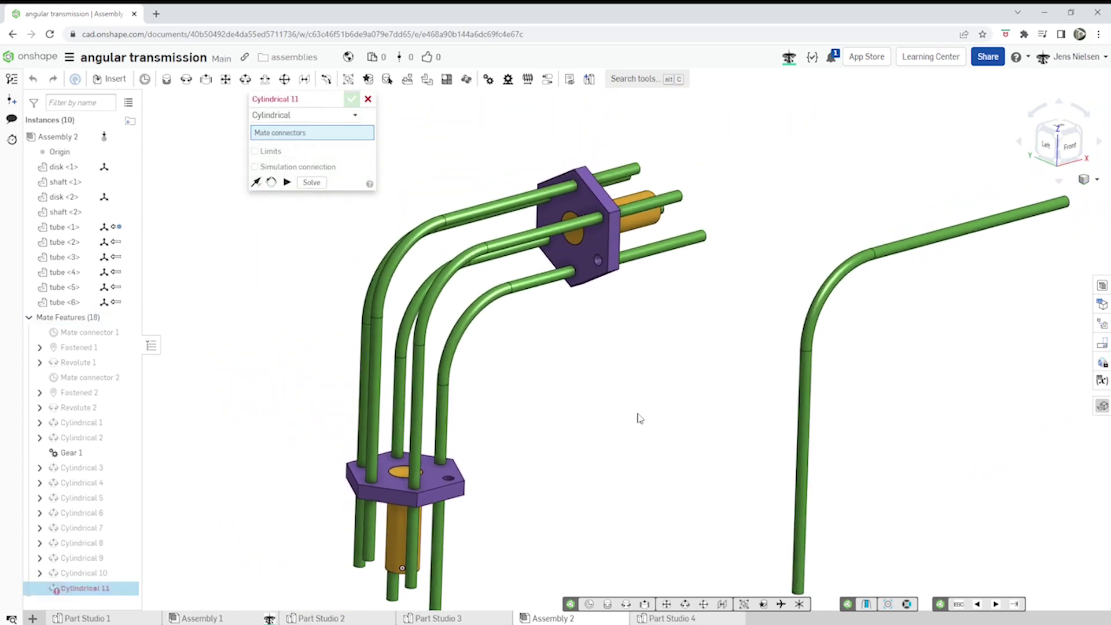
{"action": "left_click", "coordinate": [906, 265]}
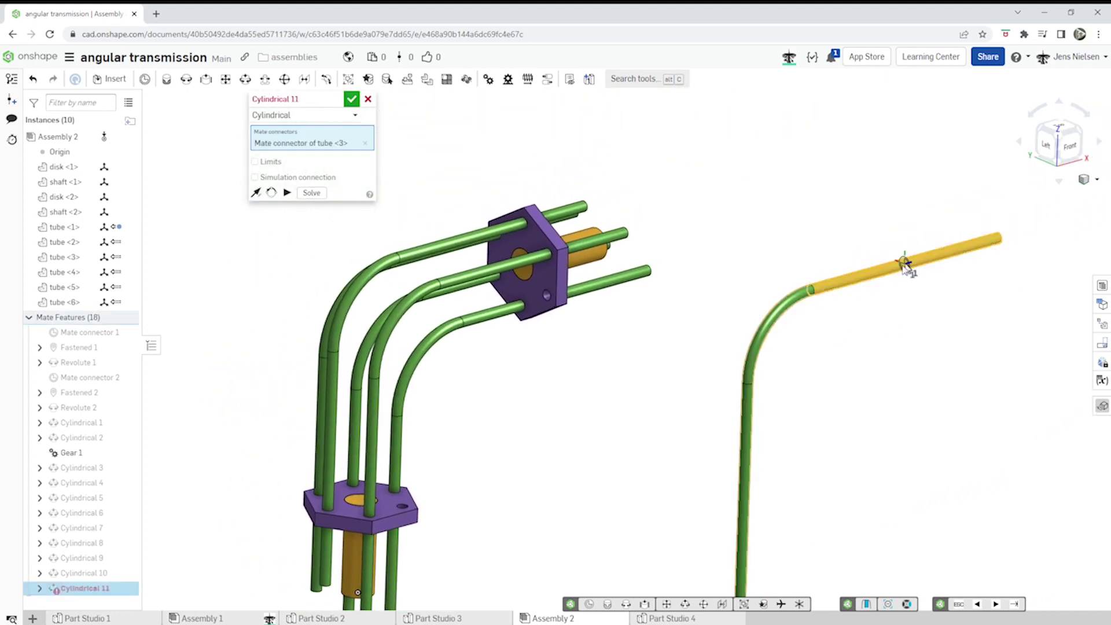
{"action": "scroll", "coordinate": [594, 298], "scroll_direction": "up", "scroll_amount": 5}
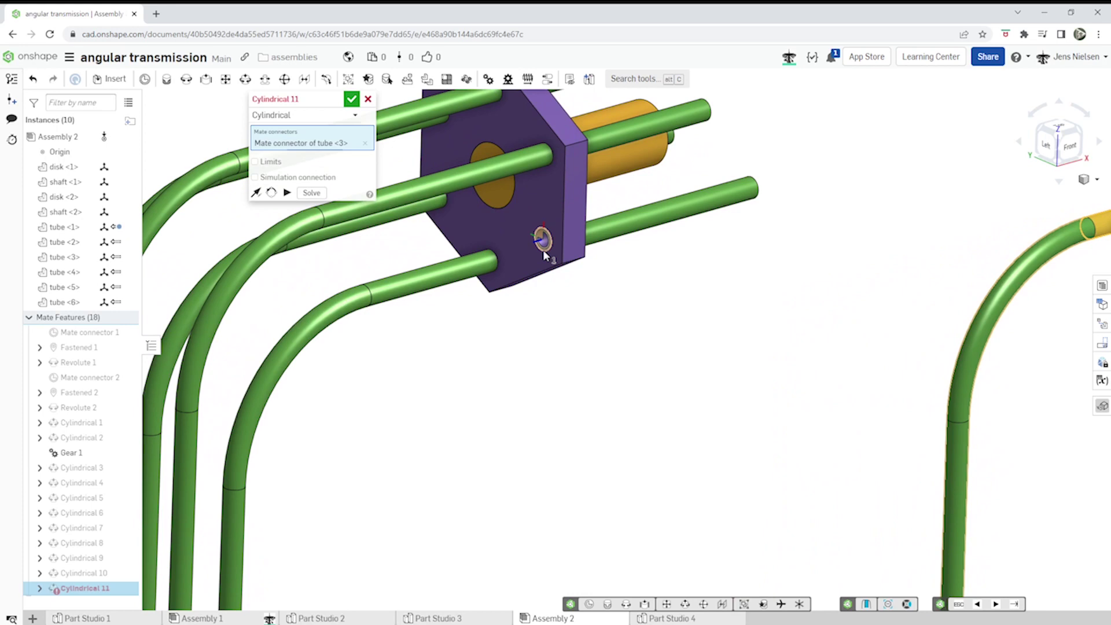
{"action": "left_click", "coordinate": [540, 238]}
{"action": "left_click", "coordinate": [698, 276]}
{"action": "scroll", "coordinate": [640, 302], "scroll_direction": "down", "scroll_amount": 3}
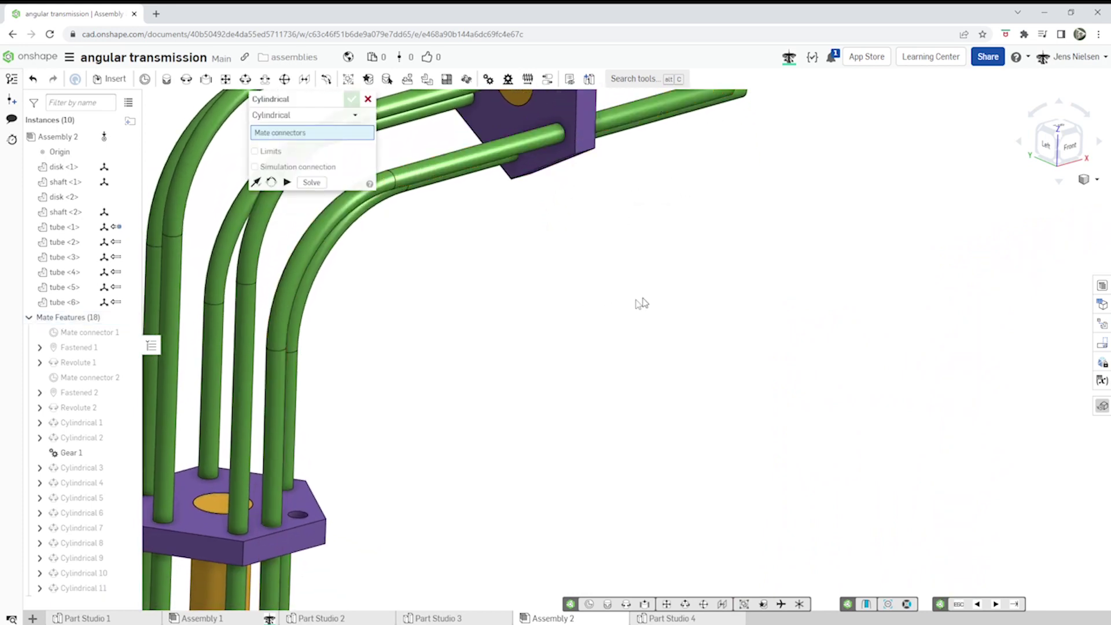
{"action": "scroll", "coordinate": [489, 330], "scroll_direction": "up", "scroll_amount": 6}
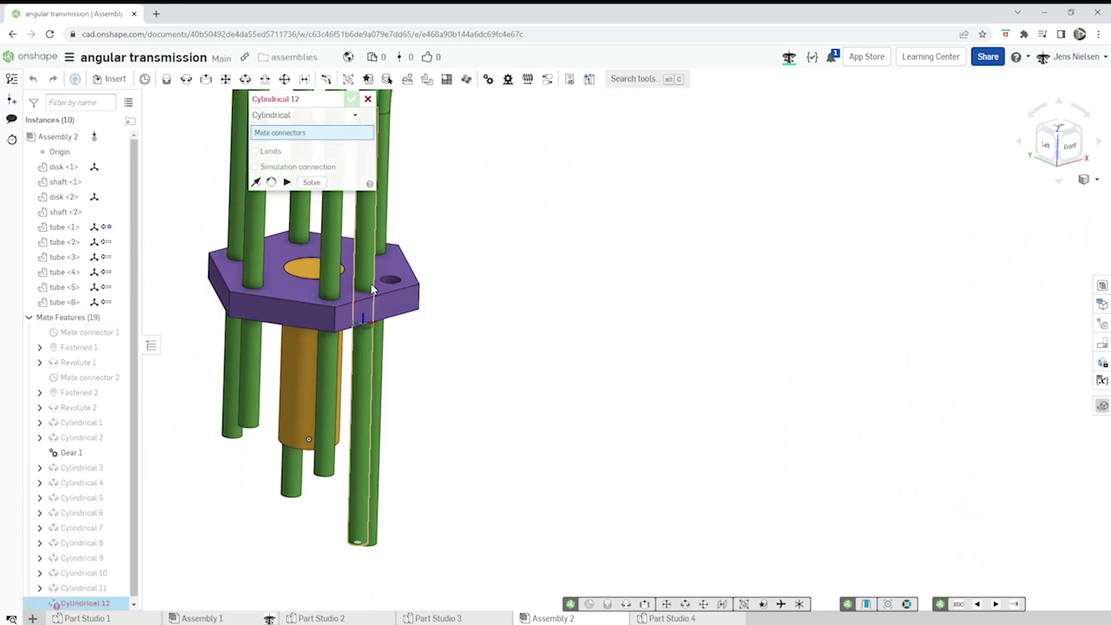
{"action": "left_click", "coordinate": [371, 332]}
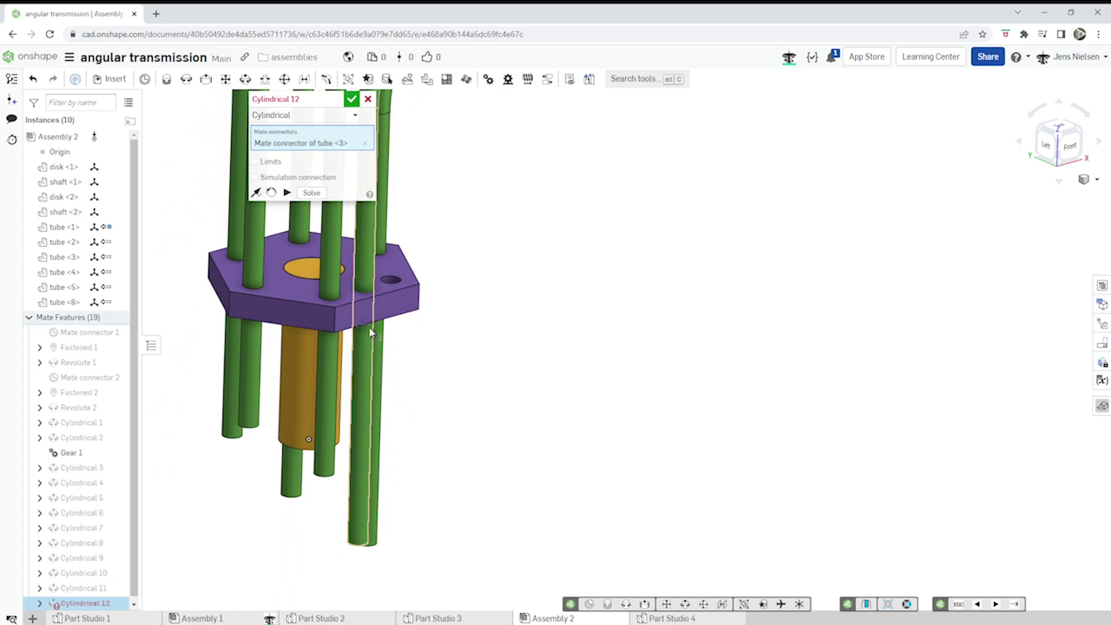
{"action": "scroll", "coordinate": [372, 329], "scroll_direction": "up", "scroll_amount": 4}
{"action": "left_click", "coordinate": [371, 326]}
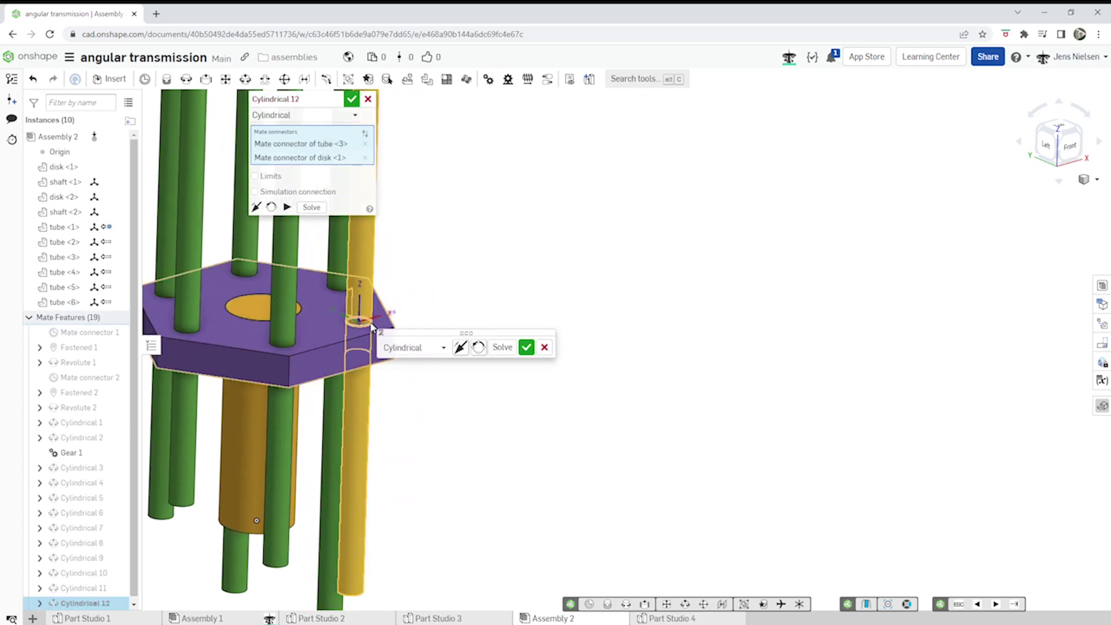
{"action": "left_click", "coordinate": [525, 348]}
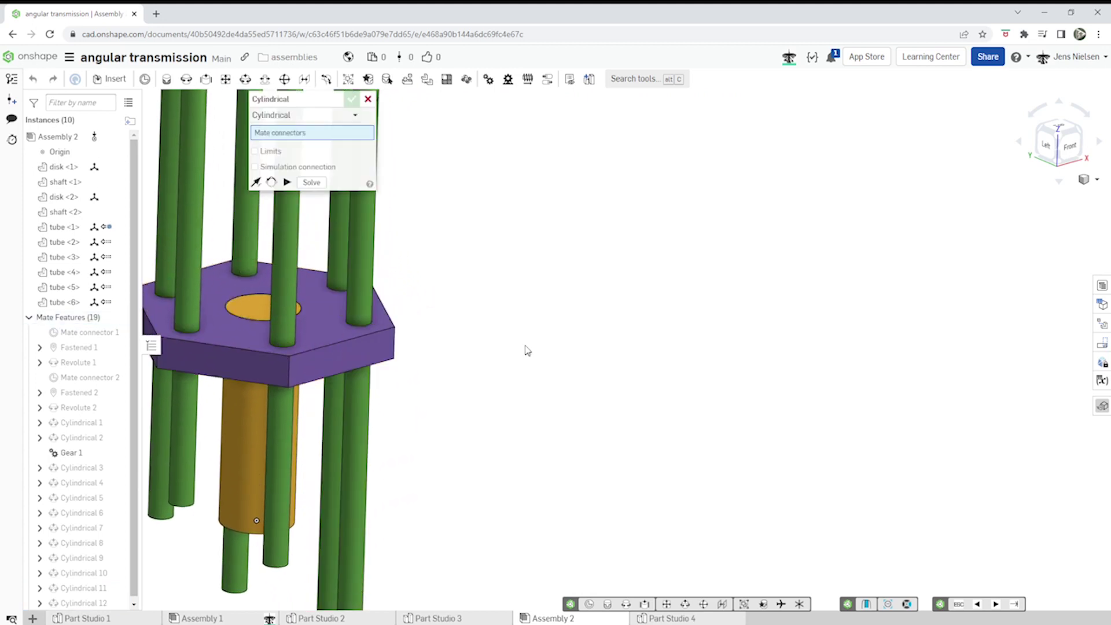
{"action": "left_click", "coordinate": [368, 99]}
{"action": "key", "text": "shift+1"}
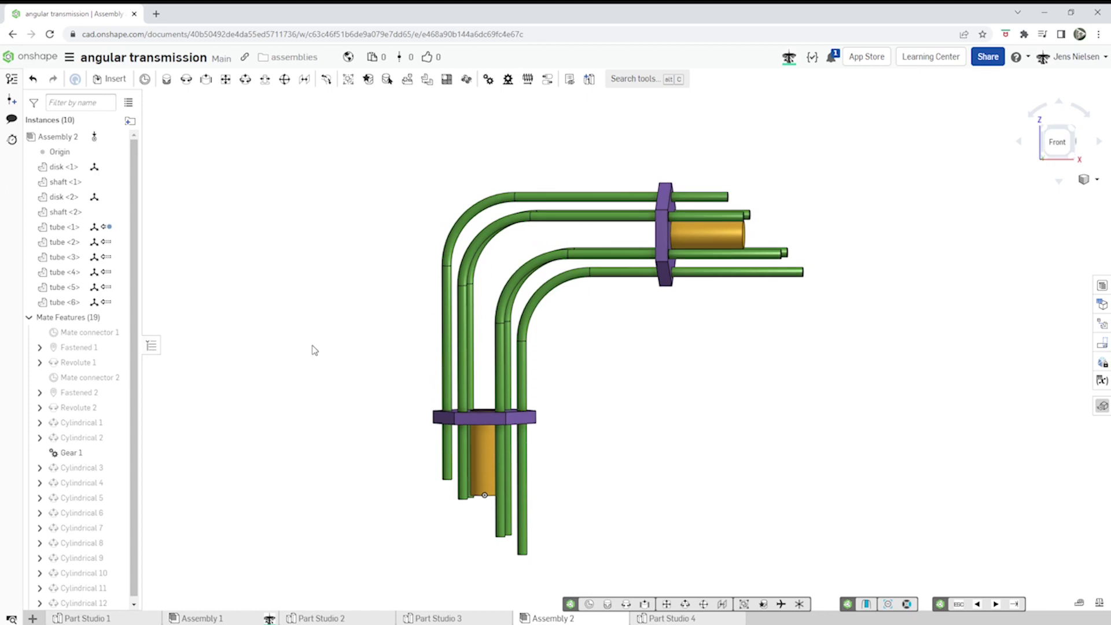
Step: Animate Revolute 1 with Loop playback and play it so both disks turn
{"action": "key", "text": "shift+7"}
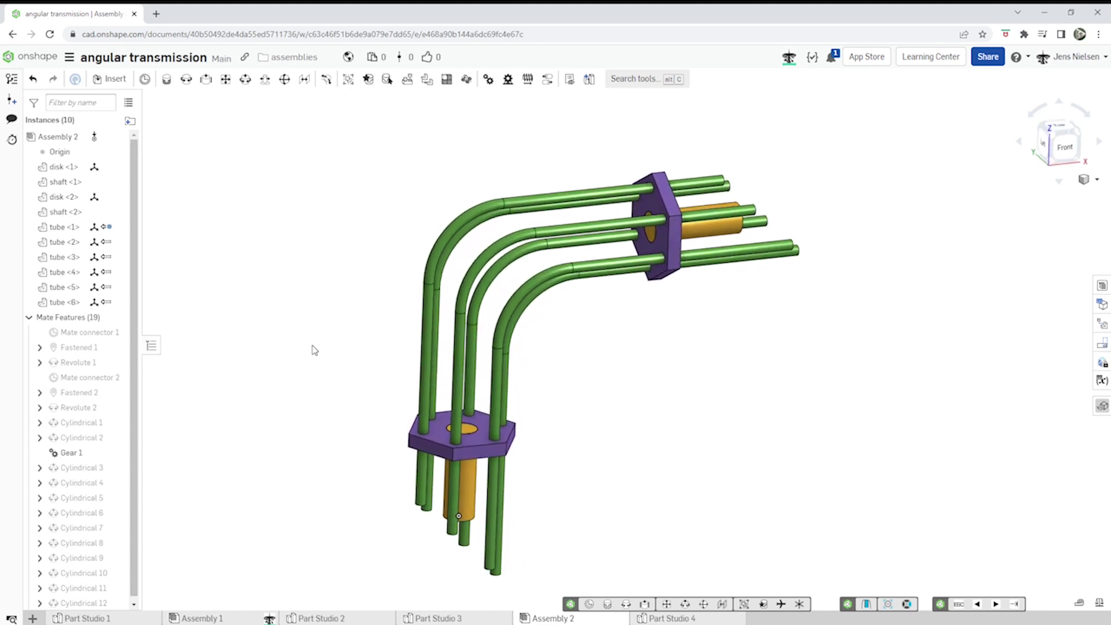
{"action": "right_click", "coordinate": [93, 365]}
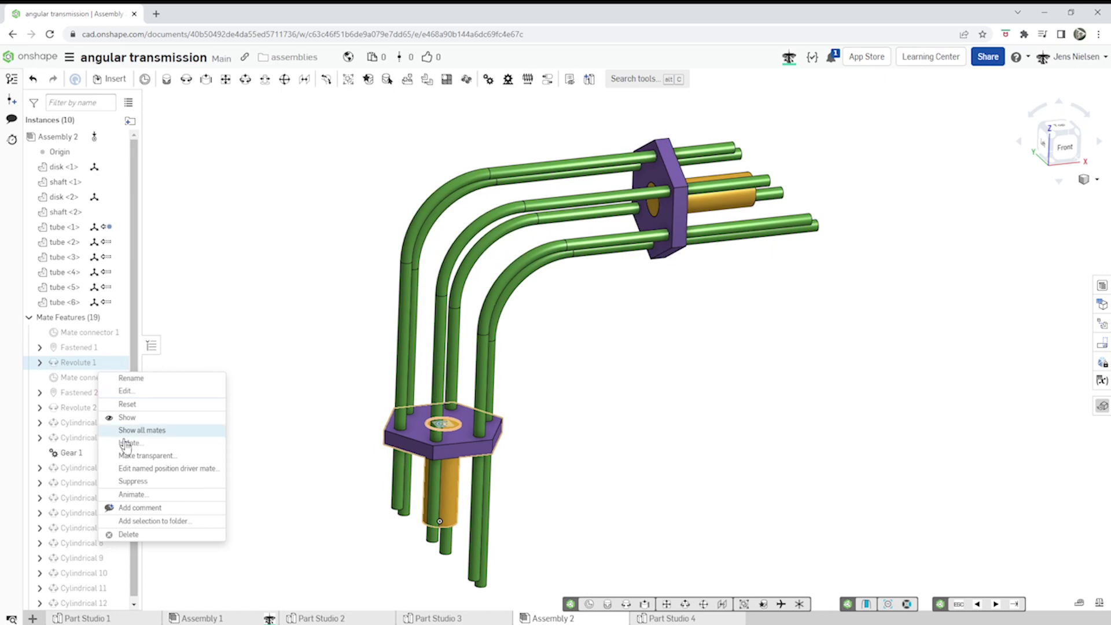
{"action": "left_click", "coordinate": [139, 495]}
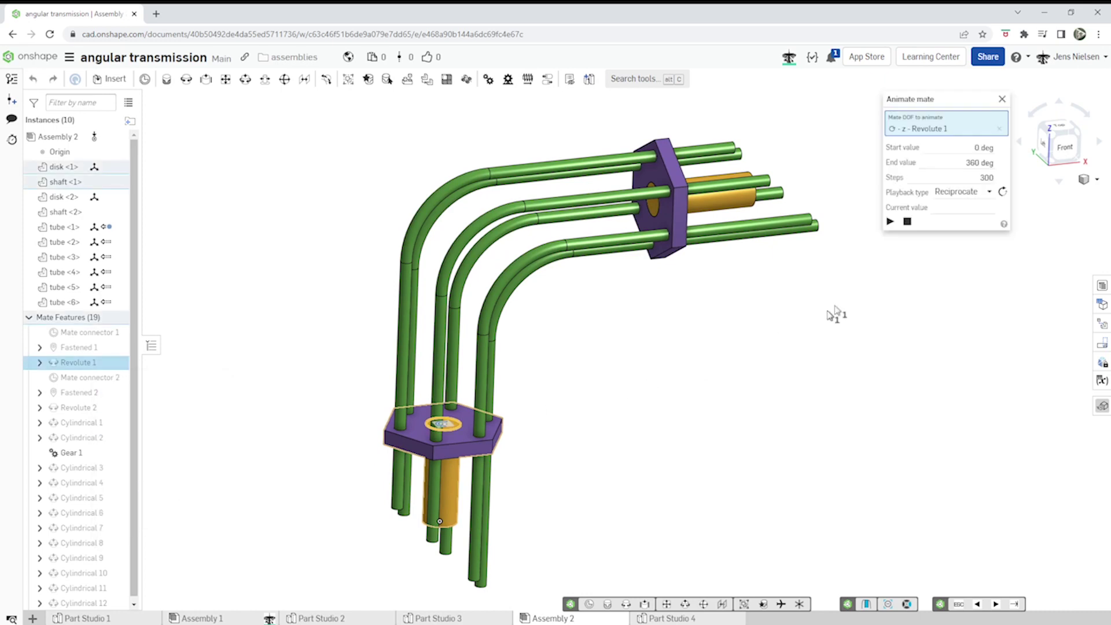
{"action": "left_click", "coordinate": [984, 193]}
{"action": "left_click", "coordinate": [953, 244]}
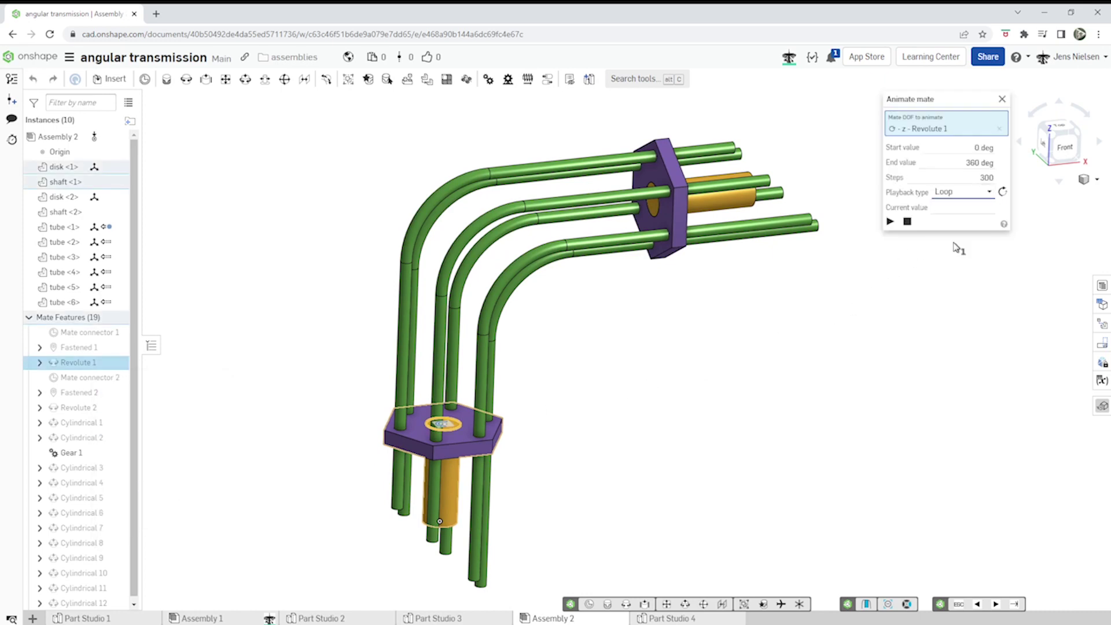
{"action": "left_click", "coordinate": [891, 221]}
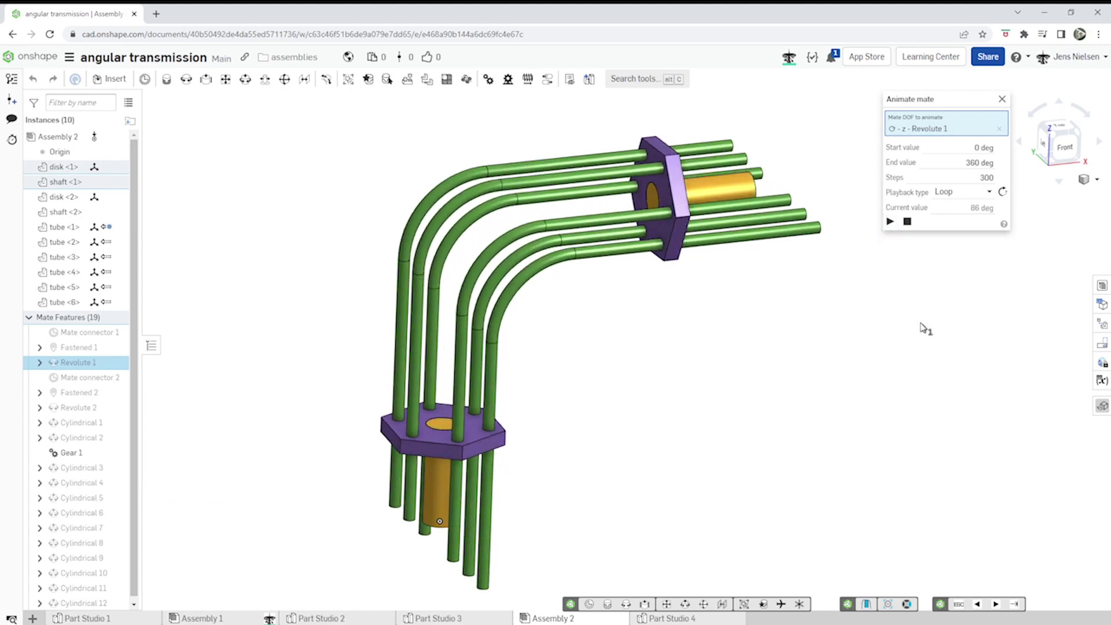